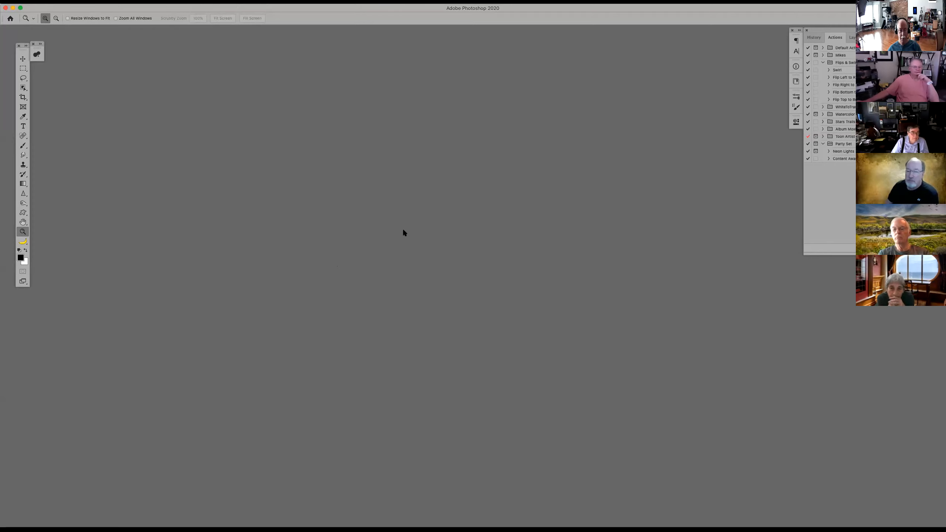
Open Flowers_0102.CR2 from the Sep 17 folder and pass it through Camera Raw with its existing settings
key("super+o")
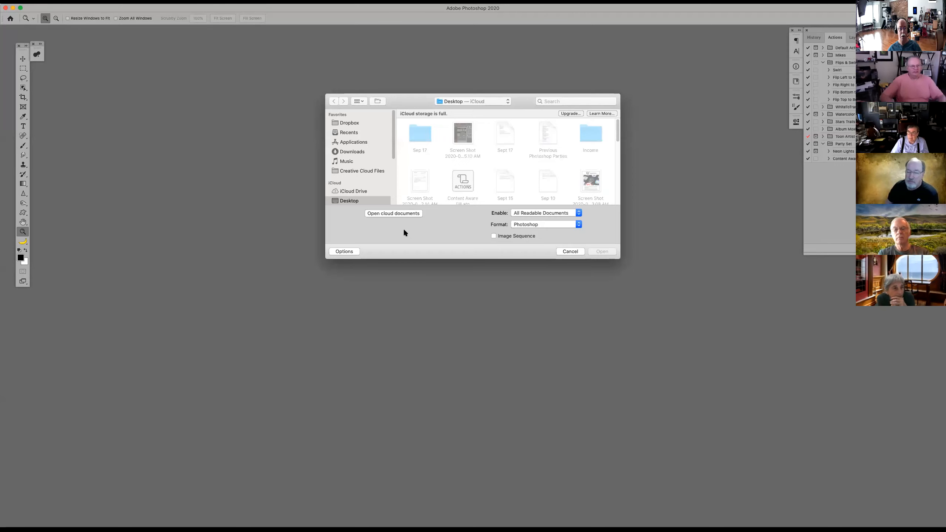
left_click(422, 133)
double_click(421, 134)
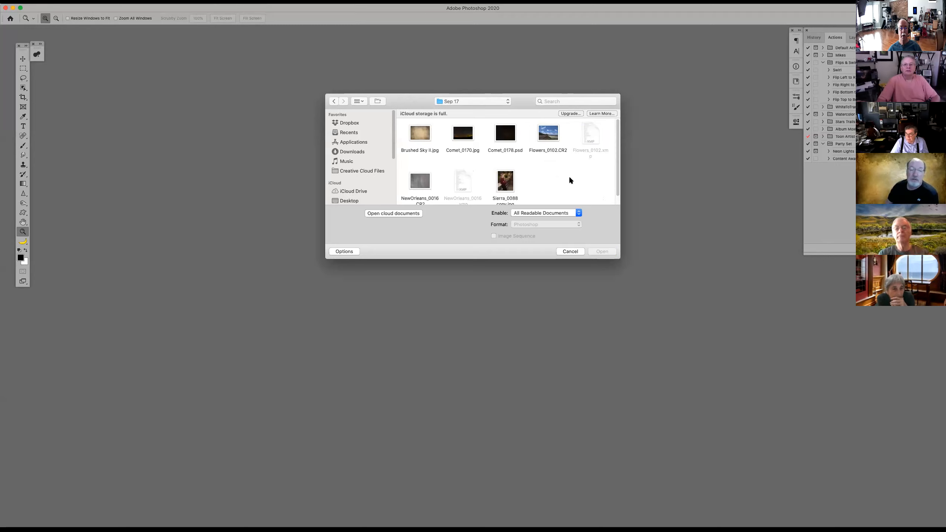
left_click(546, 130)
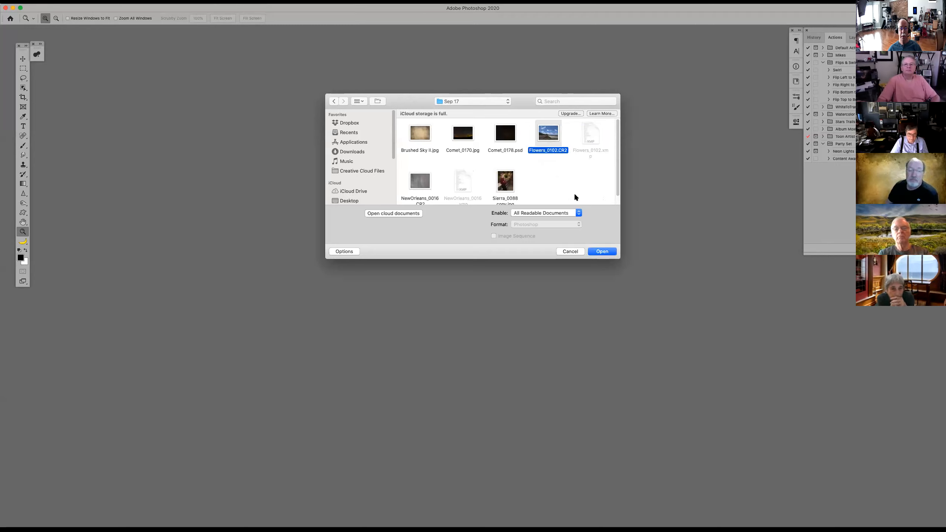
left_click(602, 252)
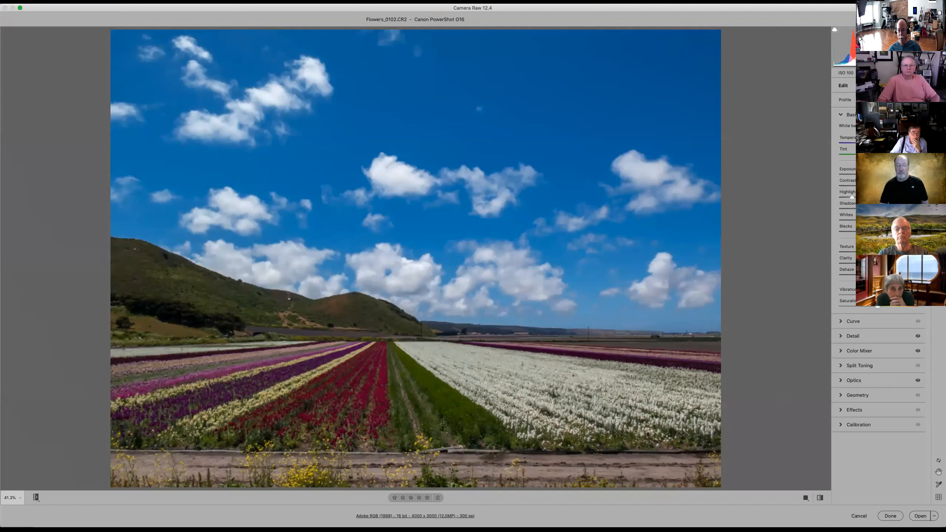
left_click(919, 517)
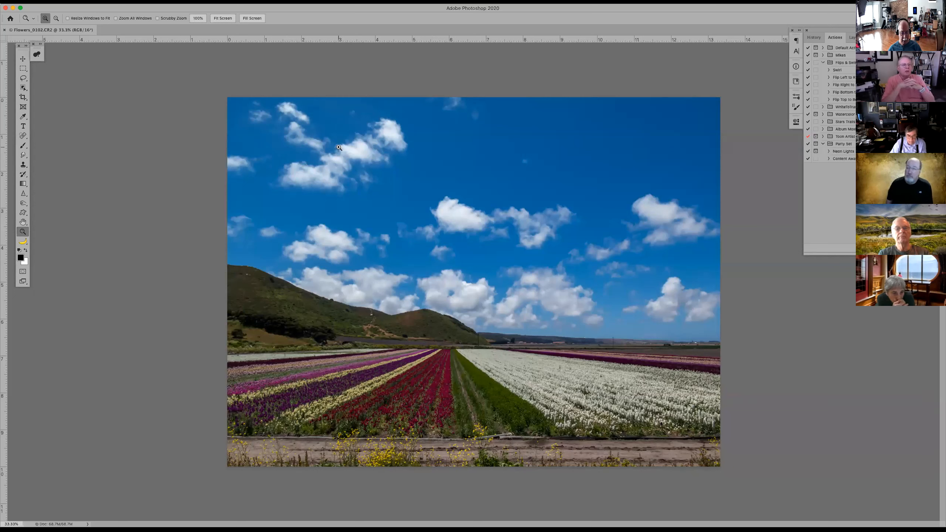
Clear the preset crop dimensions and crop the sky and dirt foreground to a panorama about 6.3 inches high
key("c")
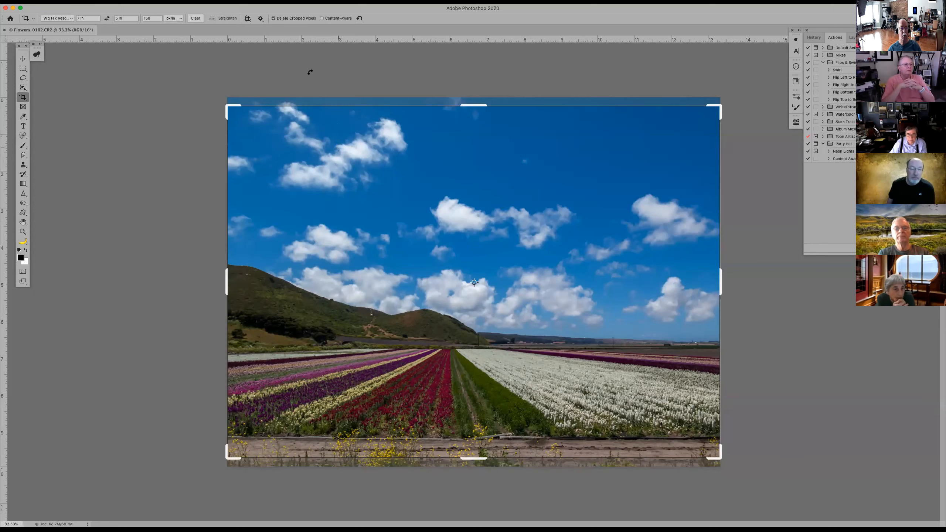
left_click(193, 18)
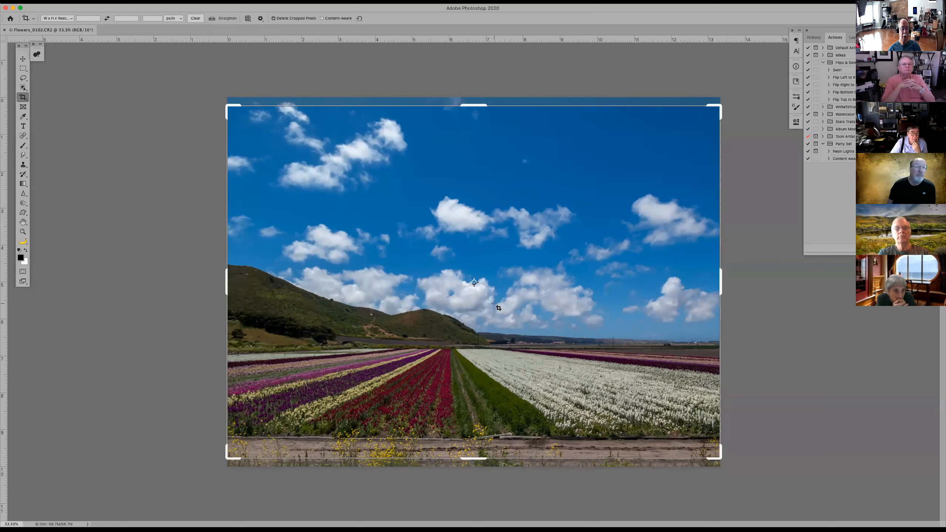
left_click_drag(482, 107, 482, 179)
key("Escape")
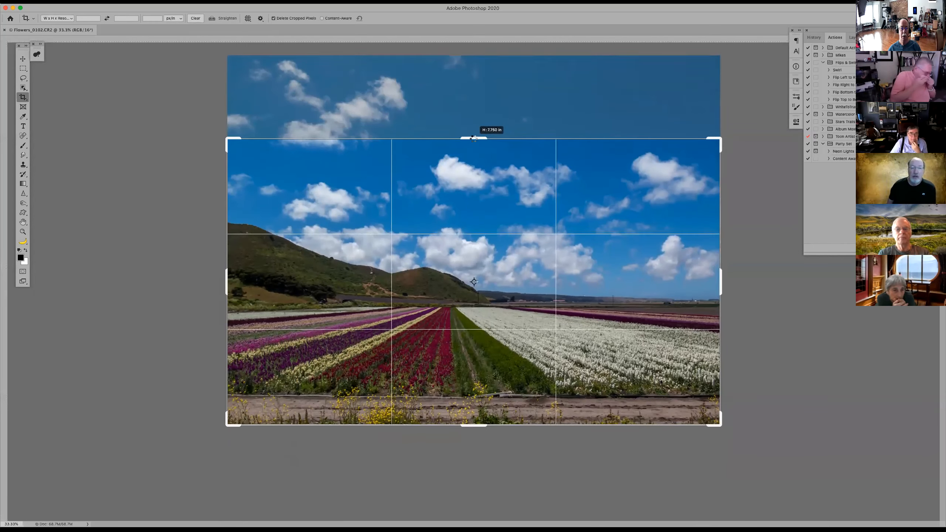
left_click(477, 428)
left_click_drag(477, 428, 480, 398)
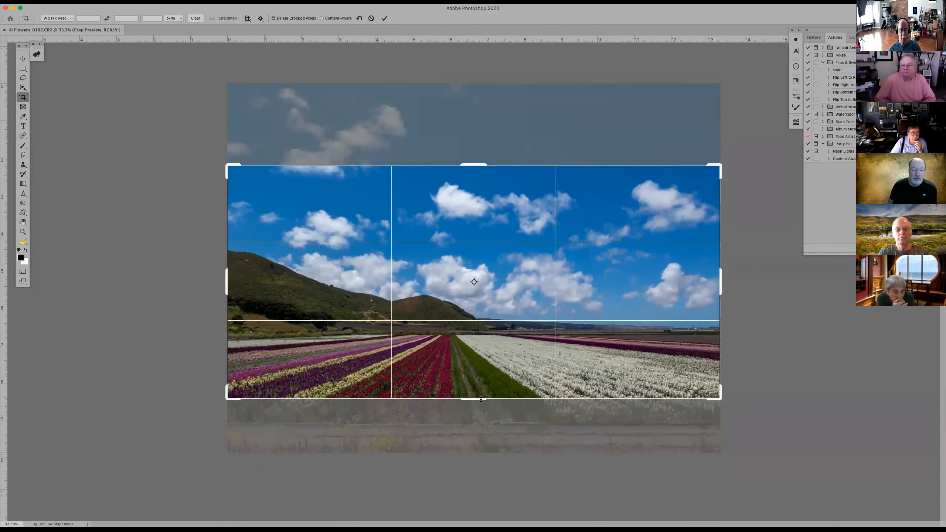
key("Return")
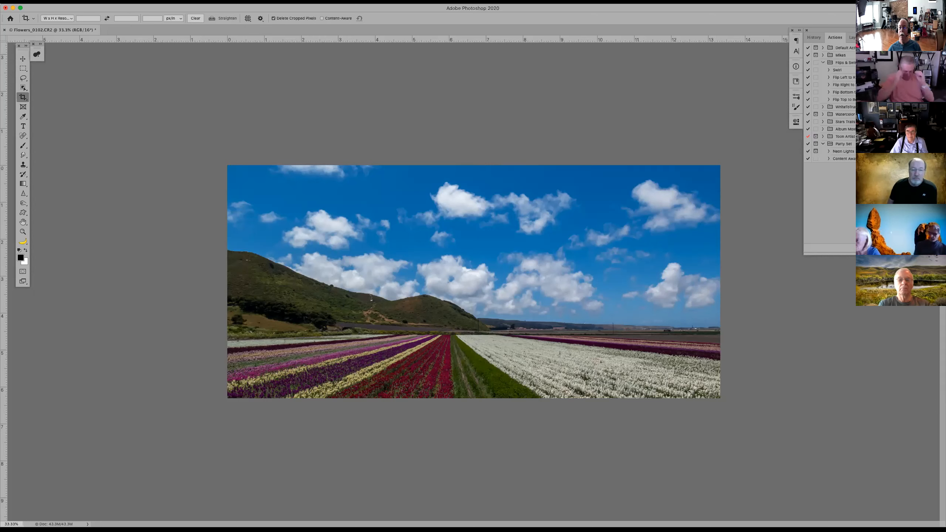
Create an action named "Mat With Stroke and Glow" in the Party Set and start recording it
left_click(866, 20)
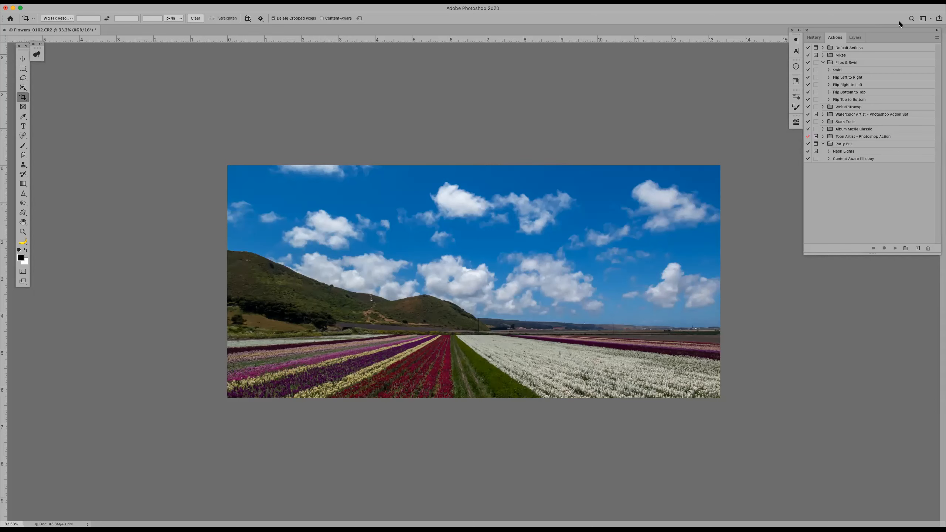
left_click(859, 146)
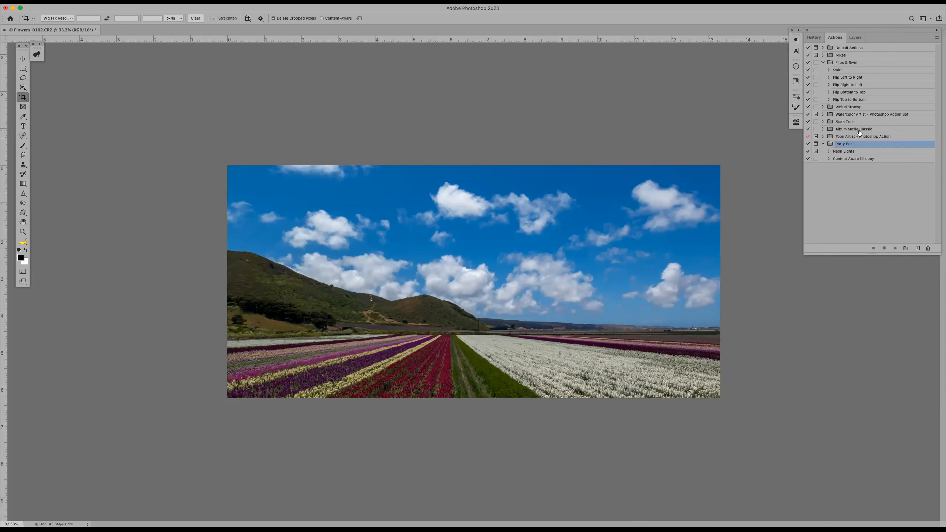
left_click(937, 38)
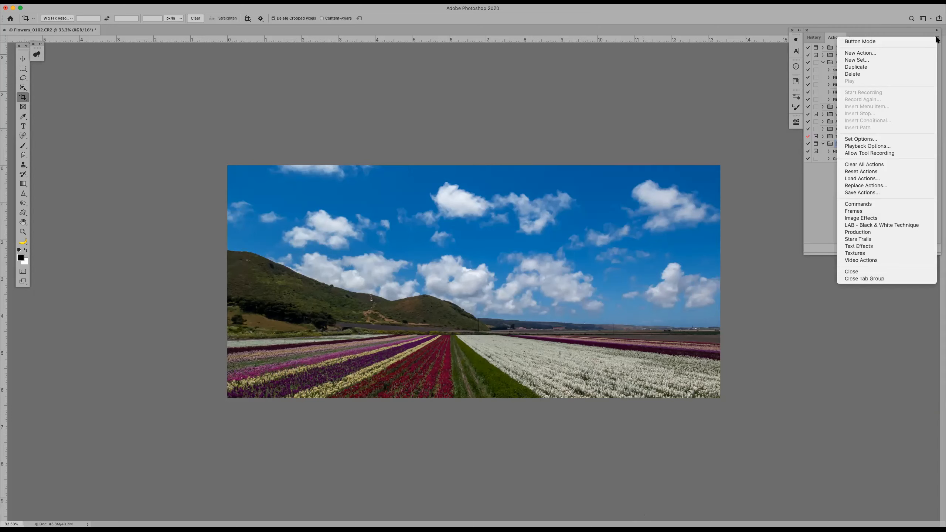
left_click(850, 16)
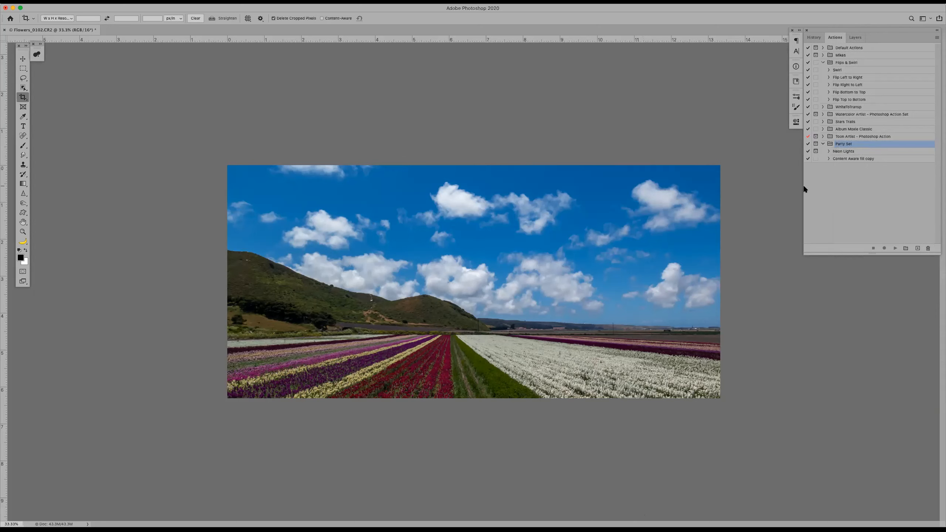
left_click(918, 249)
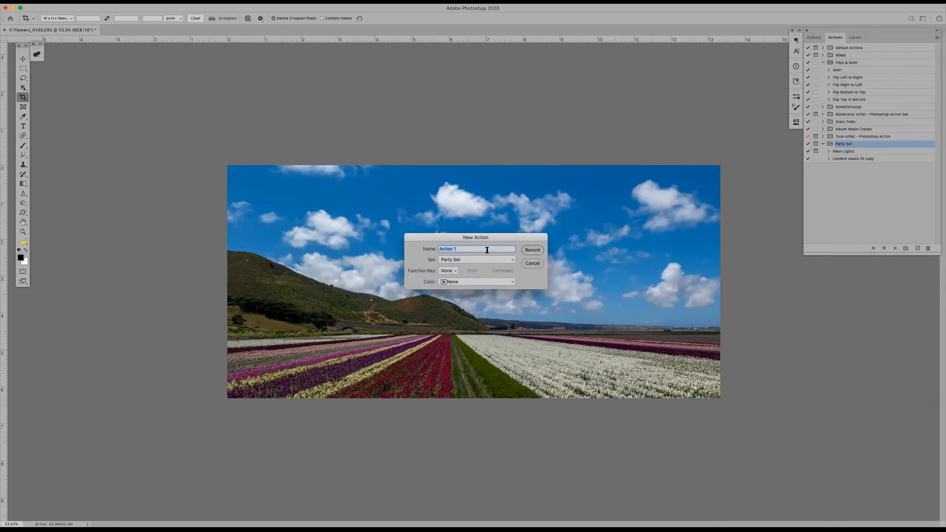
type("Mat With Stroke and Glow")
left_click(534, 251)
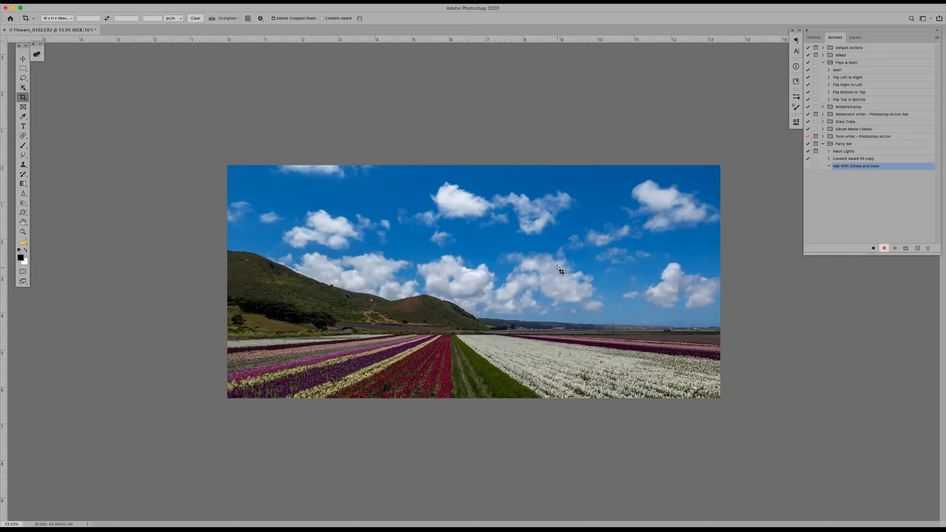
Duplicate the Background layer and check the recorded step and the new layer
key("super")
key("super+j")
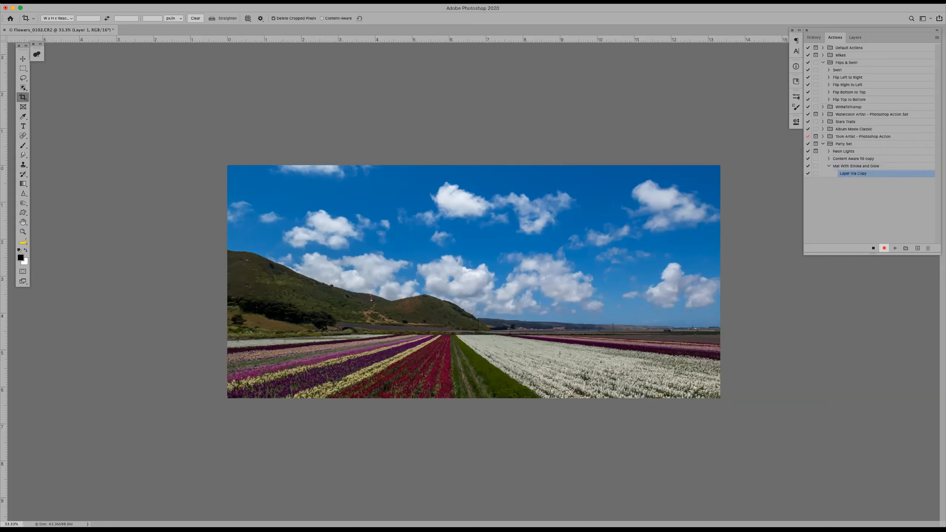
left_click(855, 38)
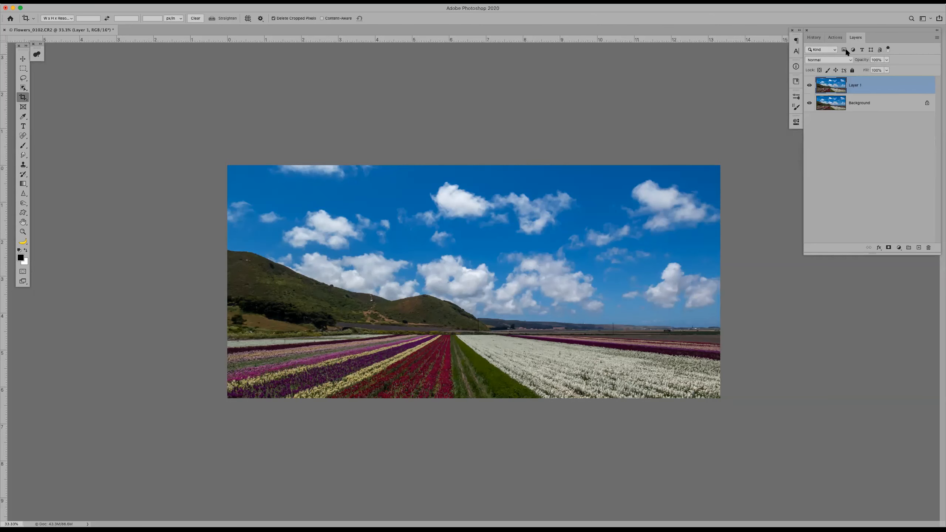
left_click(842, 34)
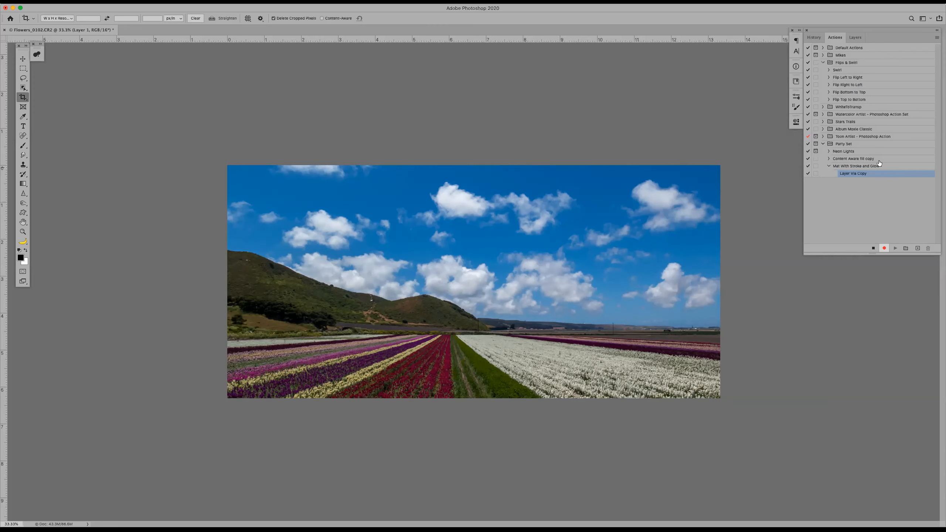
left_click(860, 37)
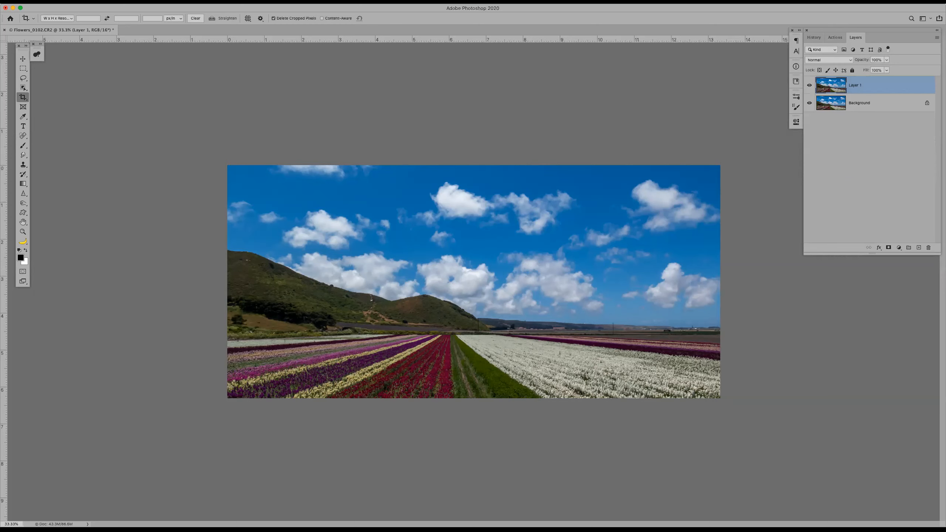
Extend the canvas by 3 inches in both width and height, relative to the current size
left_click(92, 1)
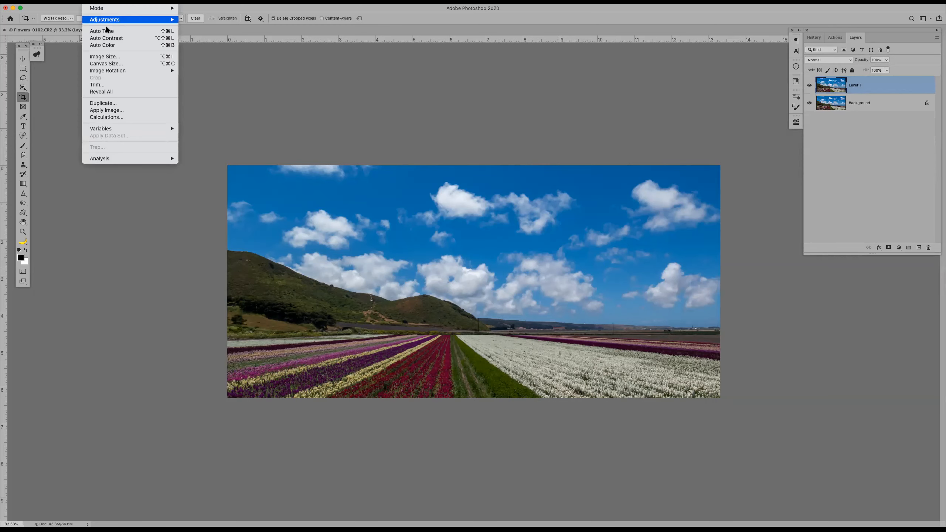
left_click(116, 64)
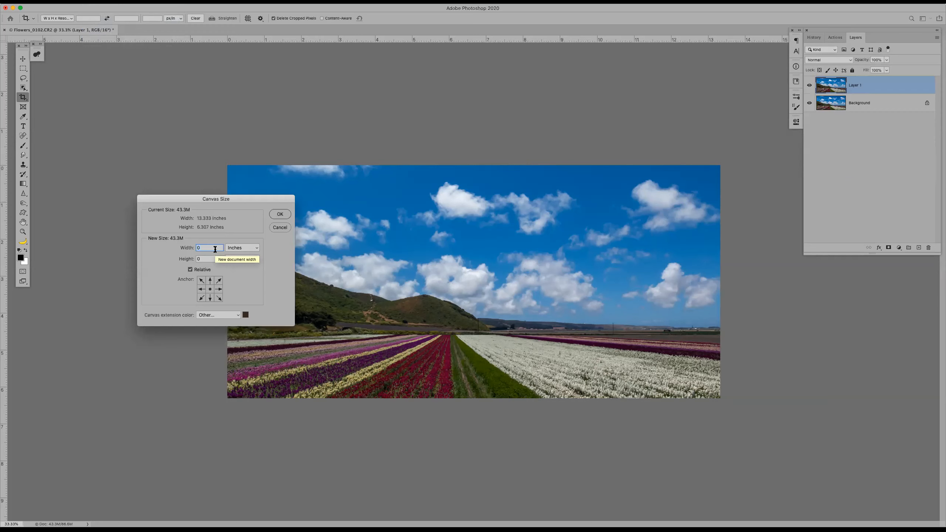
key("Tab")
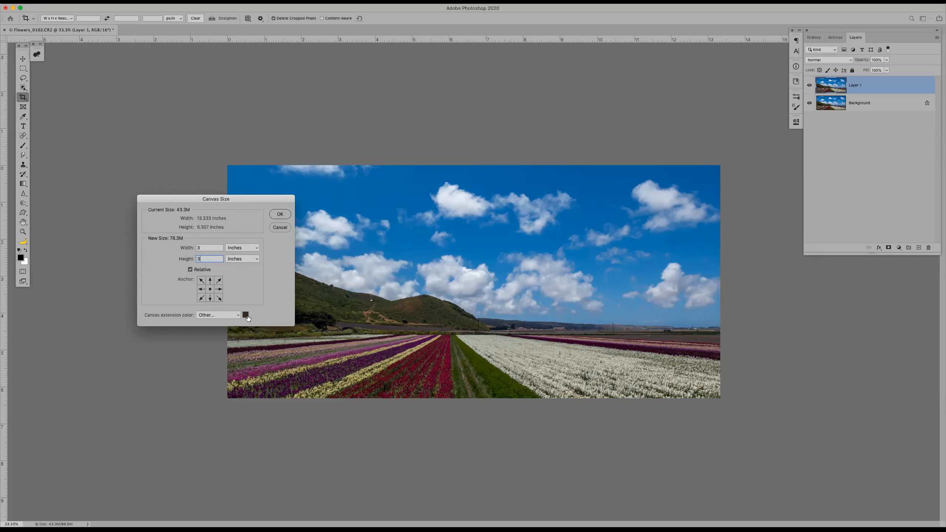
left_click(280, 214)
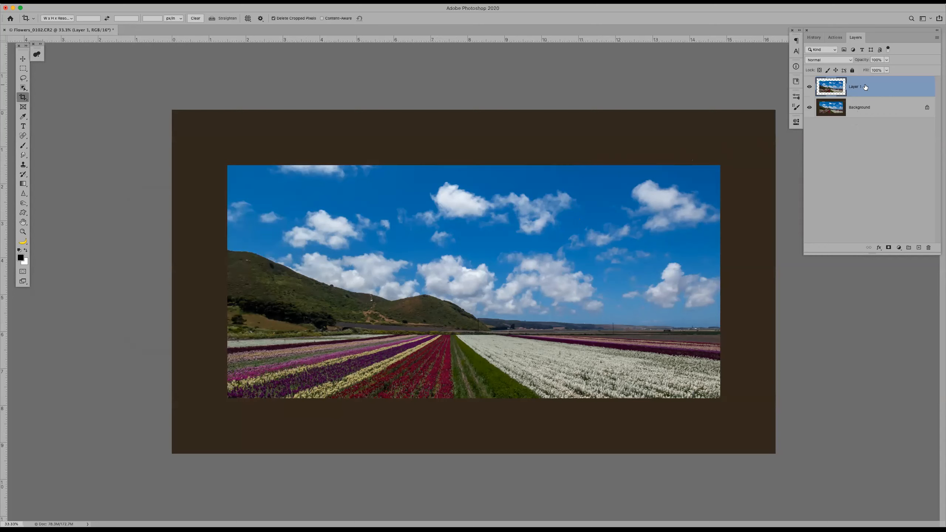
Add a Solid Color fill layer directly above the Background, sampling blue 4c81b7 from the sky
left_click(869, 112)
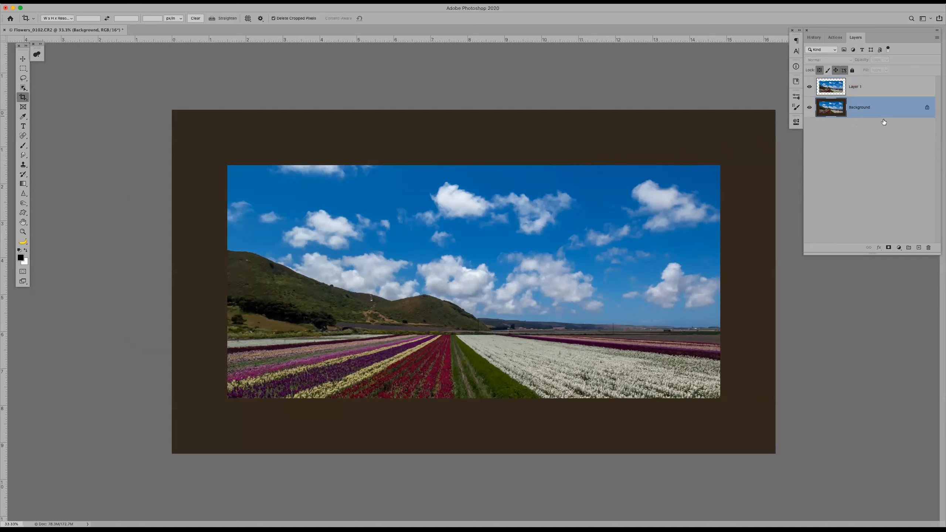
left_click(899, 248)
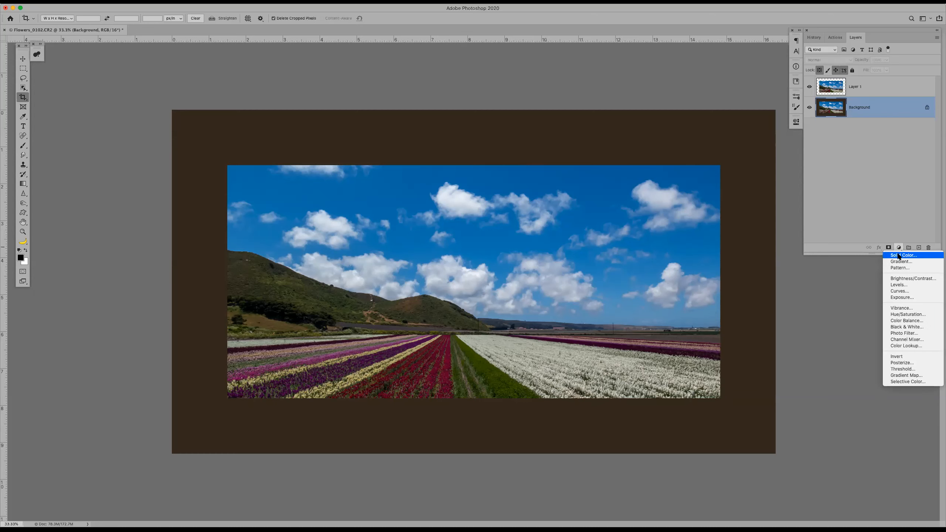
left_click(898, 256)
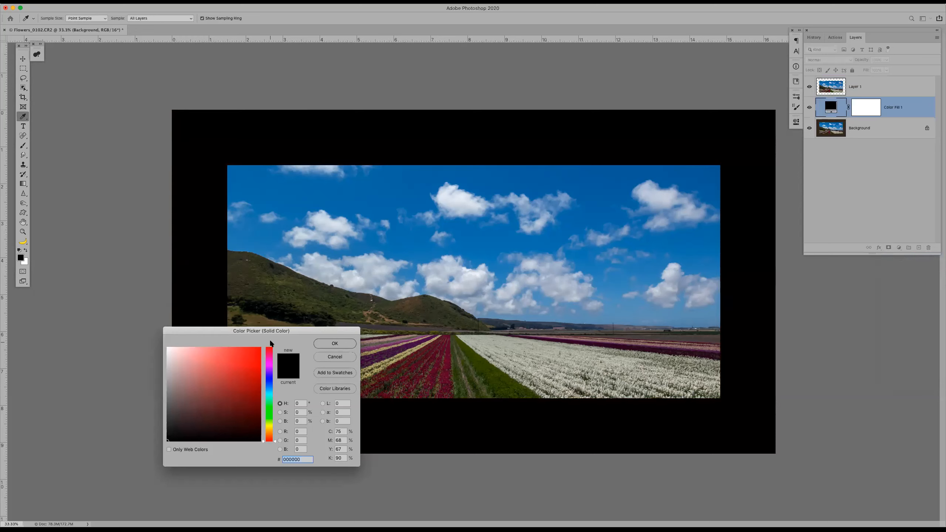
left_click(590, 255)
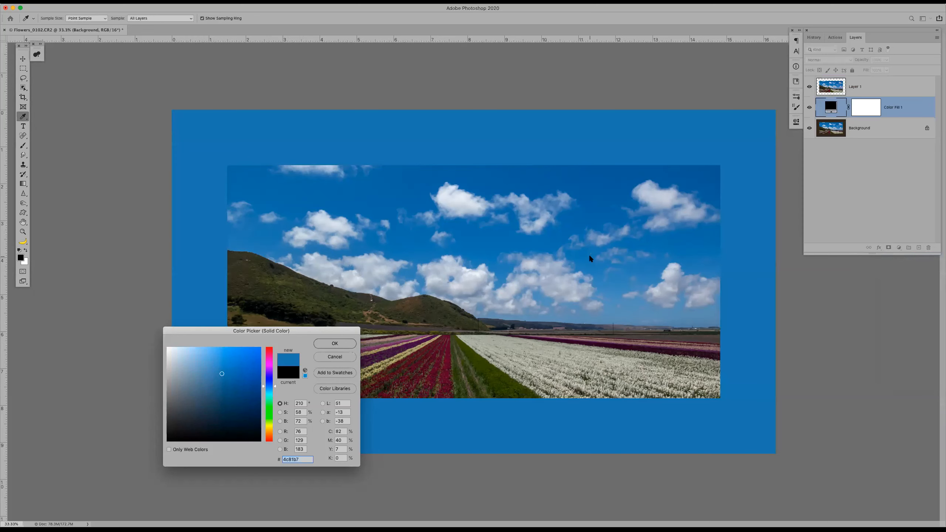
left_click(334, 344)
key("c")
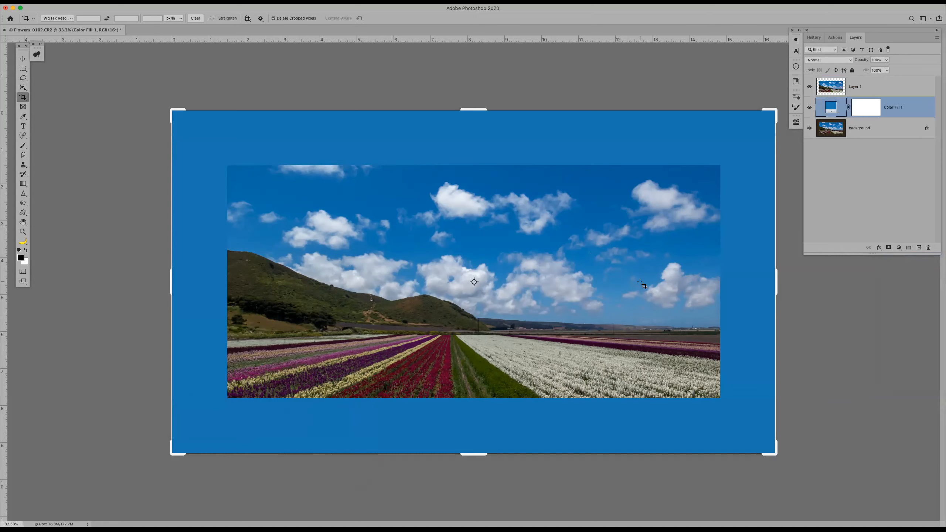
Move the color fill layer above the photo copy, and return it beneath the photo copy
left_click(863, 87)
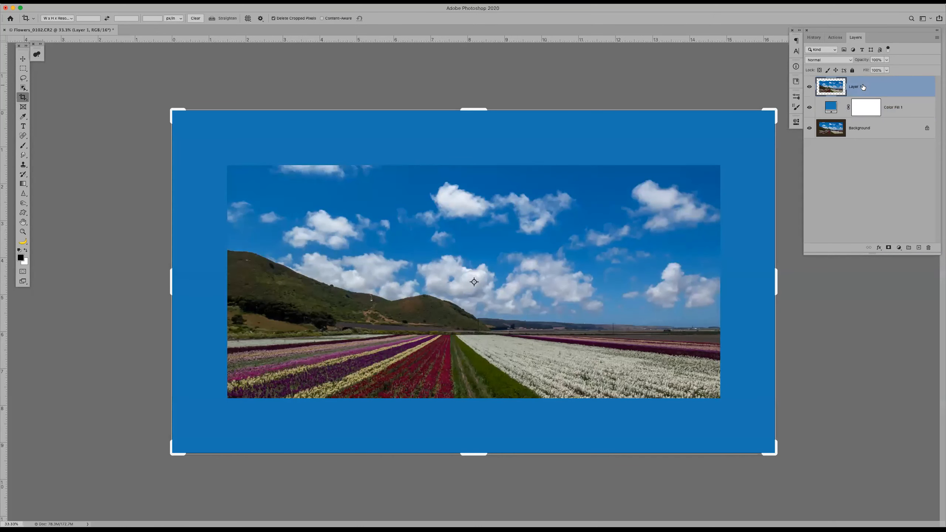
left_click_drag(899, 110, 890, 74)
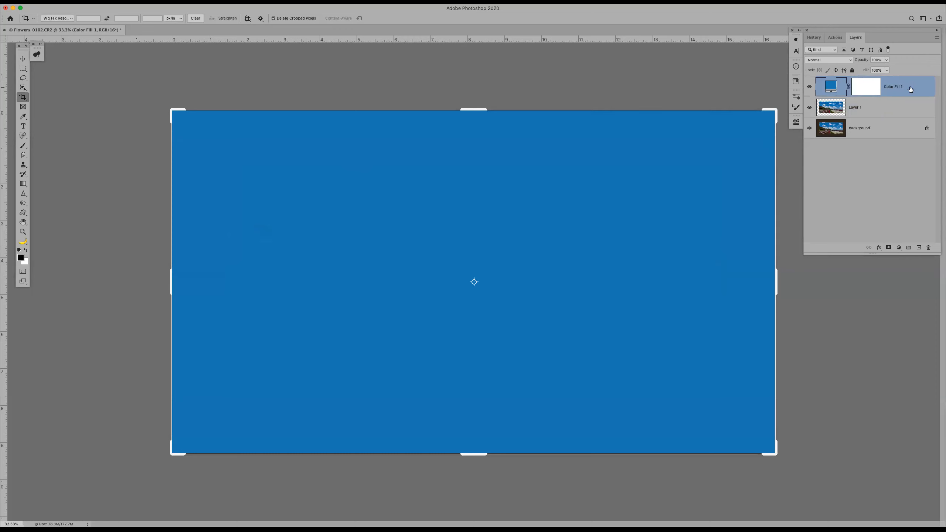
left_click_drag(910, 90, 905, 122)
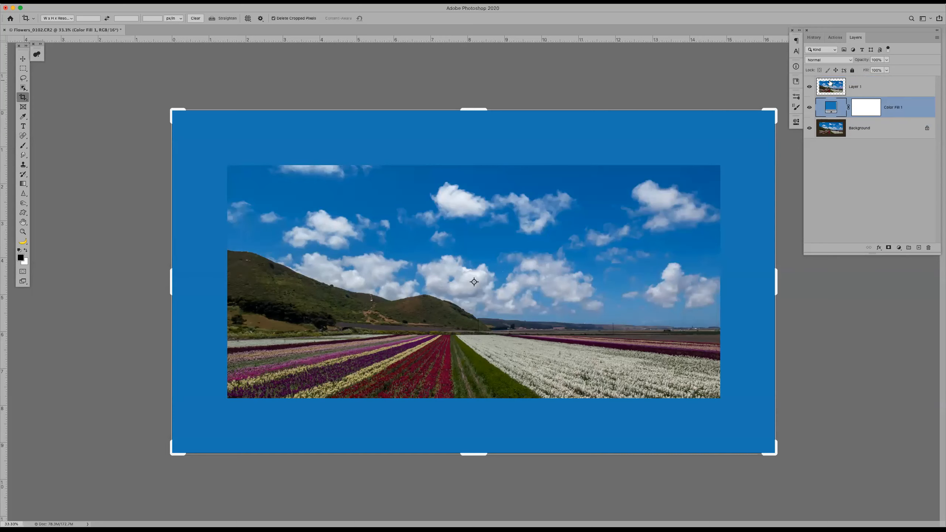
Open the layer style settings for the photo copy above the color fill and enable a Stroke effect
left_click(879, 84)
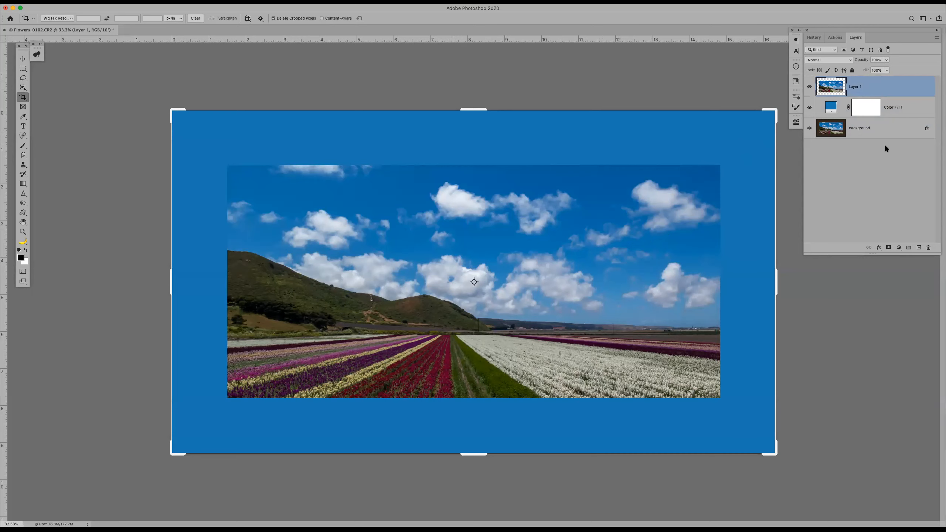
left_click(879, 248)
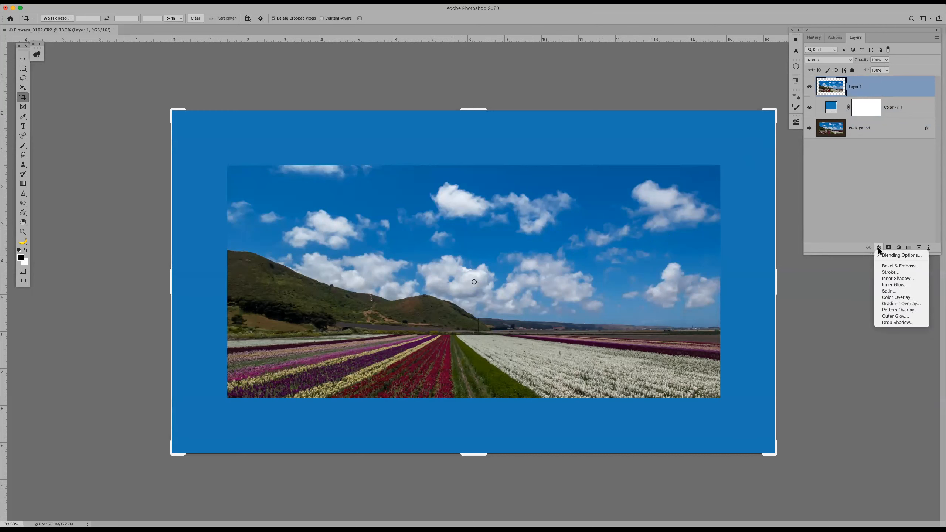
left_click(888, 90)
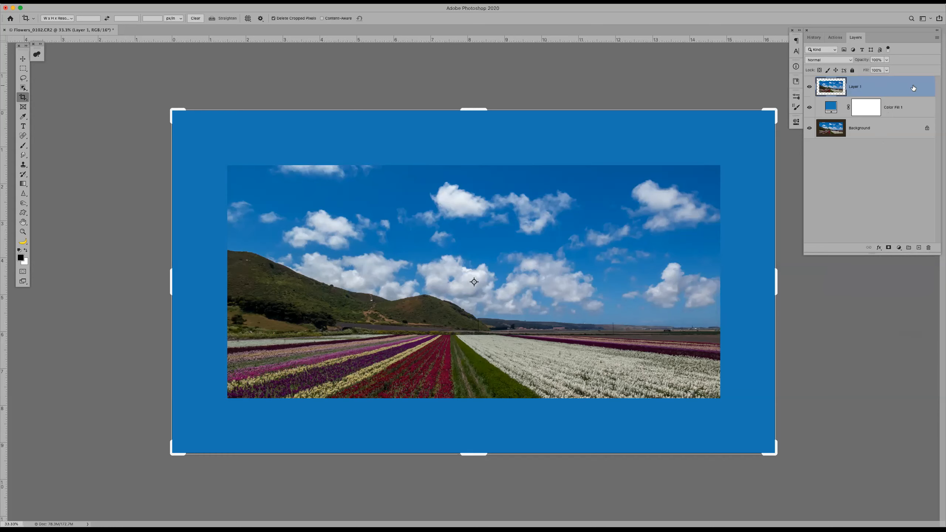
double_click(857, 87)
left_click(899, 91)
double_click(907, 87)
left_click_drag(764, 286, 211, 248)
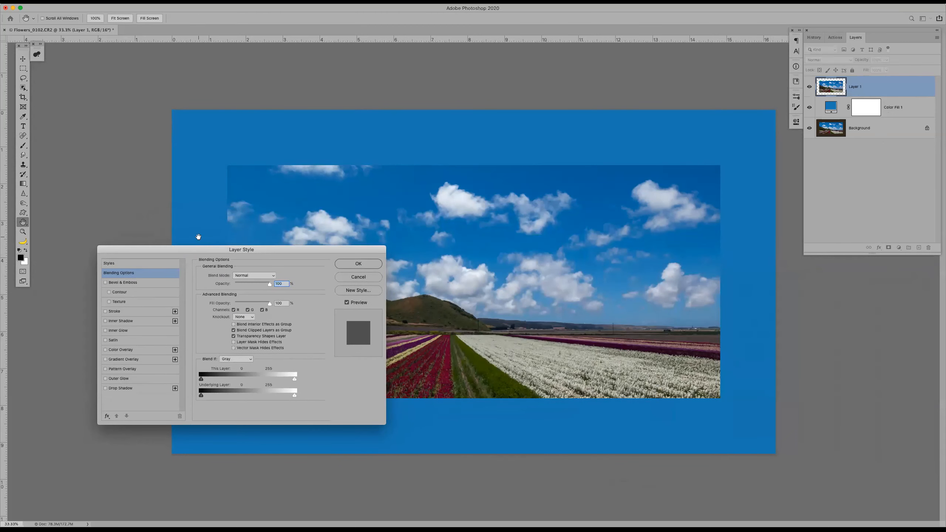
left_click(106, 311)
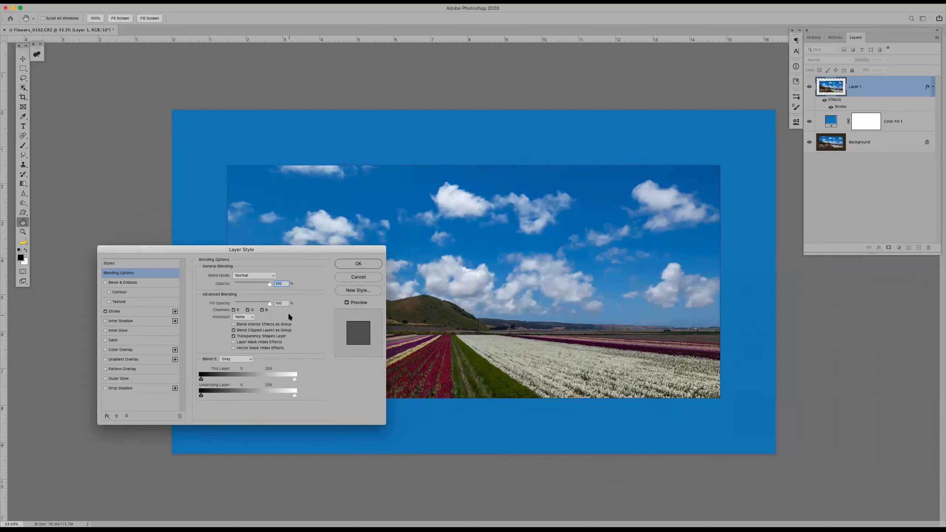
Set the photo copy's stroke color to bright blue 0f04f9 and apply the layer style
left_click(161, 312)
left_click(217, 330)
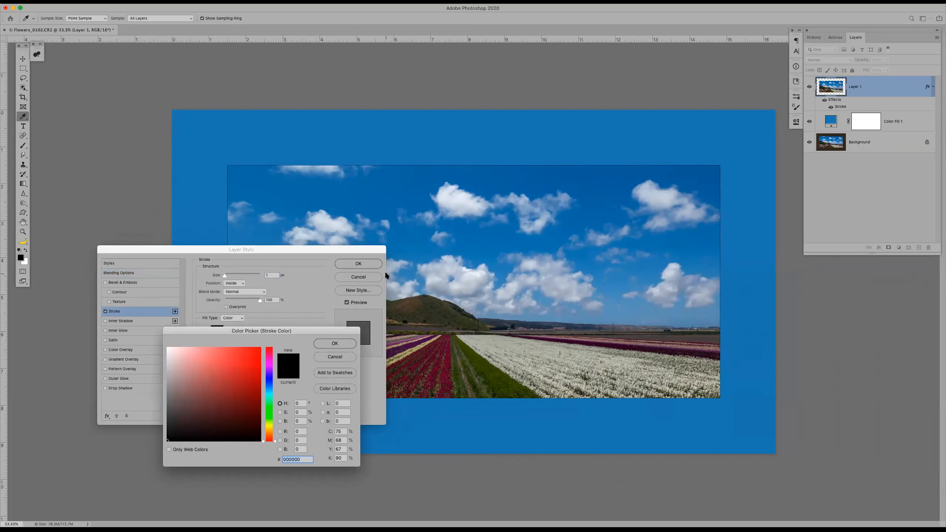
left_click(271, 378)
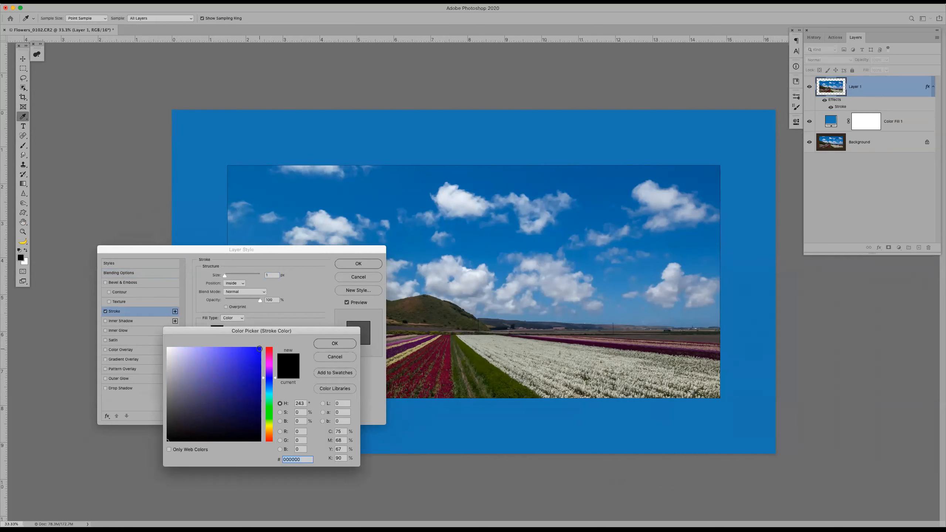
left_click(259, 349)
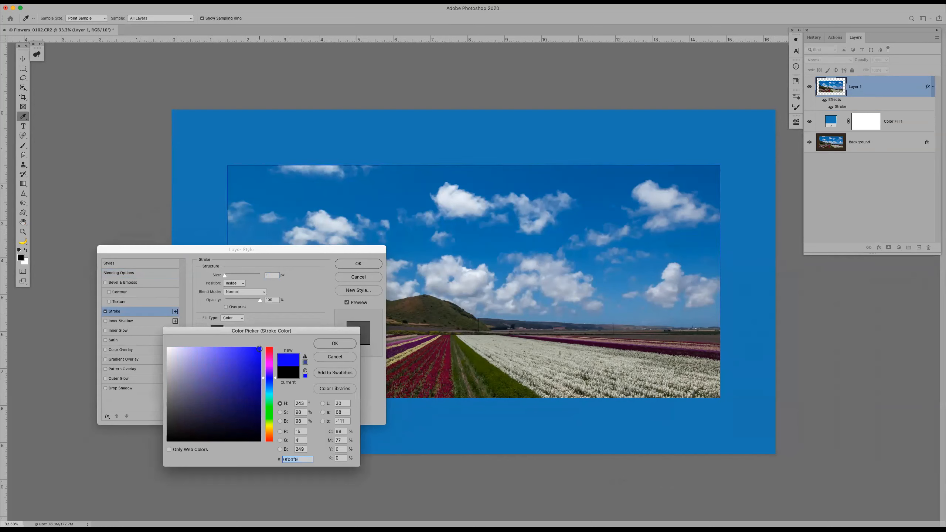
left_click(335, 347)
left_click(357, 264)
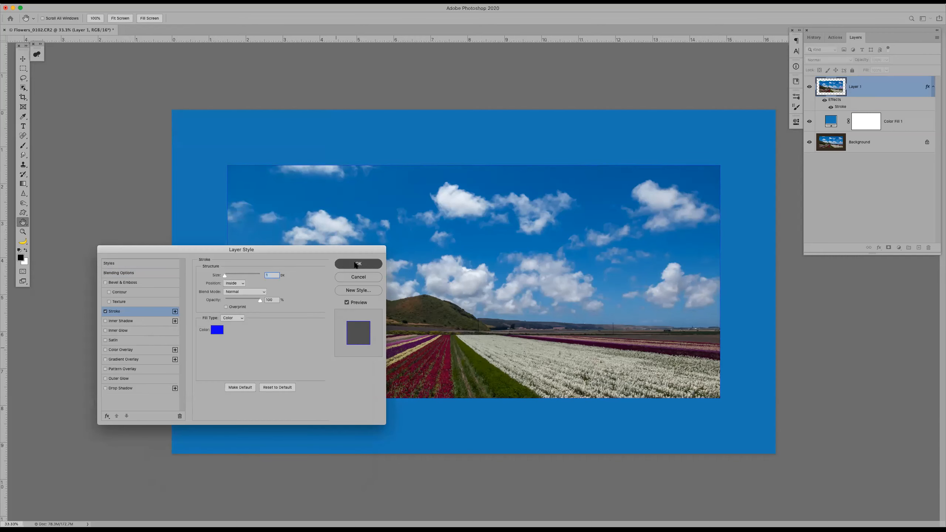
key("c")
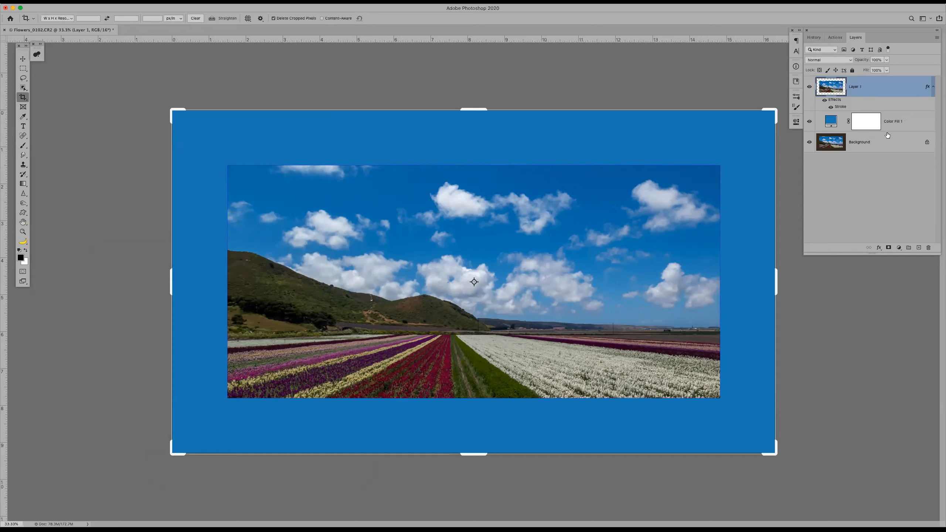
Add an Outer Glow effect to the photo copy alongside its stroke
left_click(879, 248)
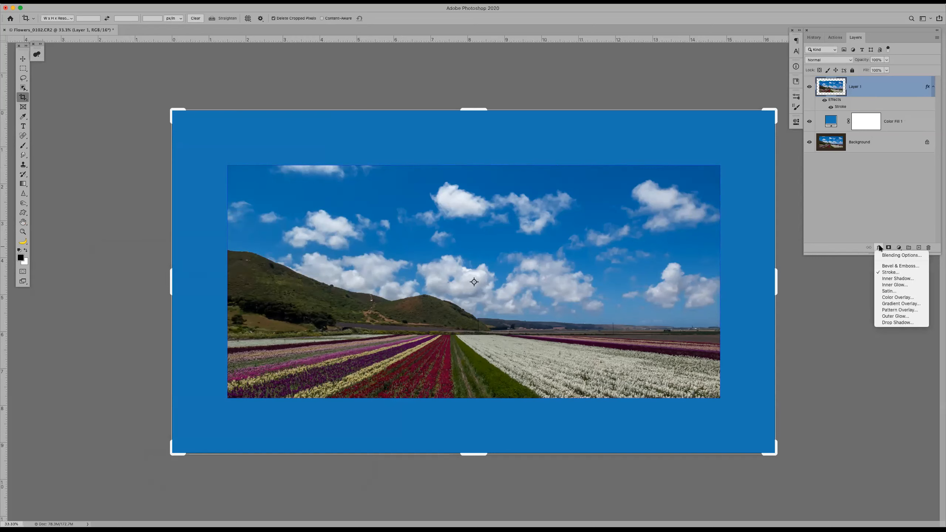
left_click(892, 316)
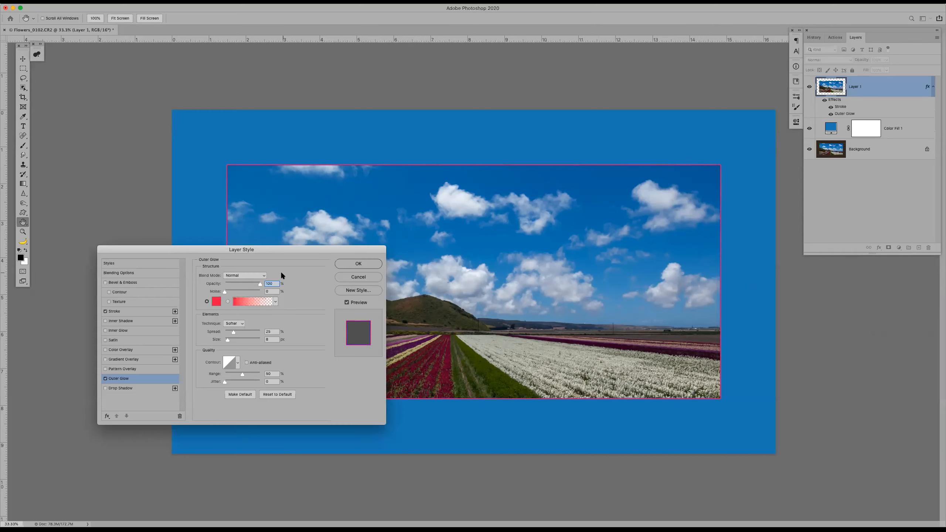
left_click(105, 312)
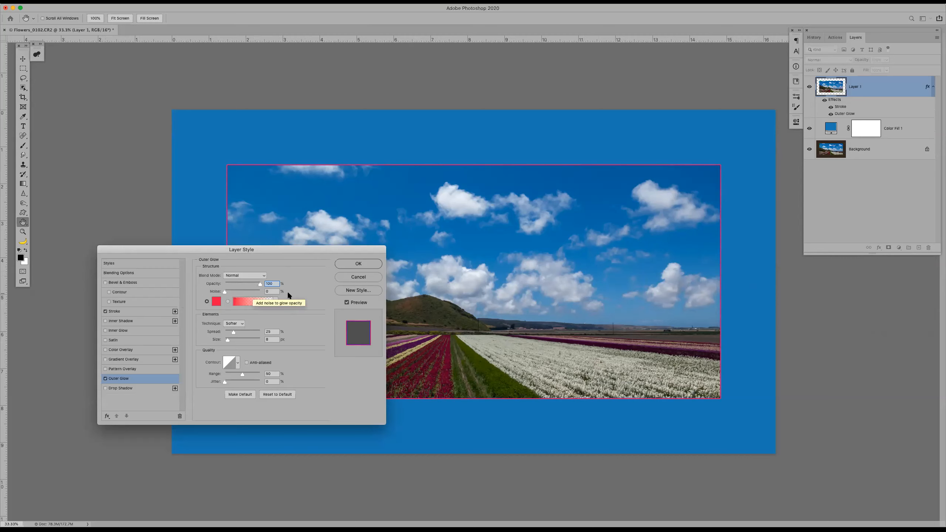
Set the outer glow's opacity to 41%, spread to 21% and size to 250 px
left_click(235, 284)
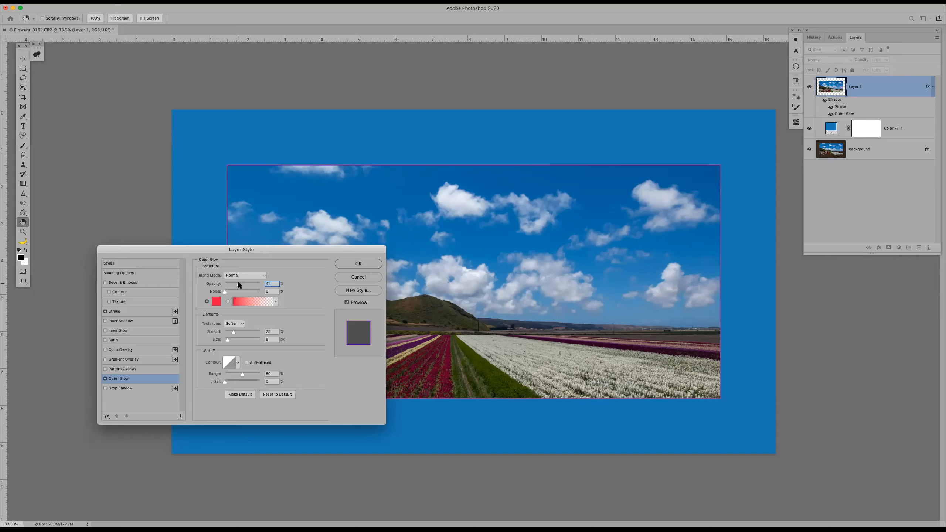
key("Tab")
key("Tab")
left_click_drag(234, 333, 232, 333)
left_click_drag(226, 340, 245, 340)
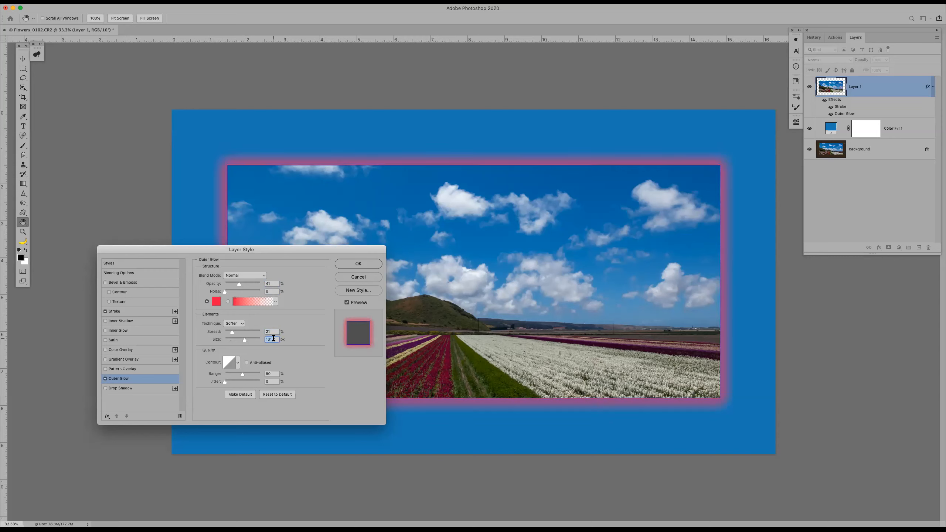
type("250")
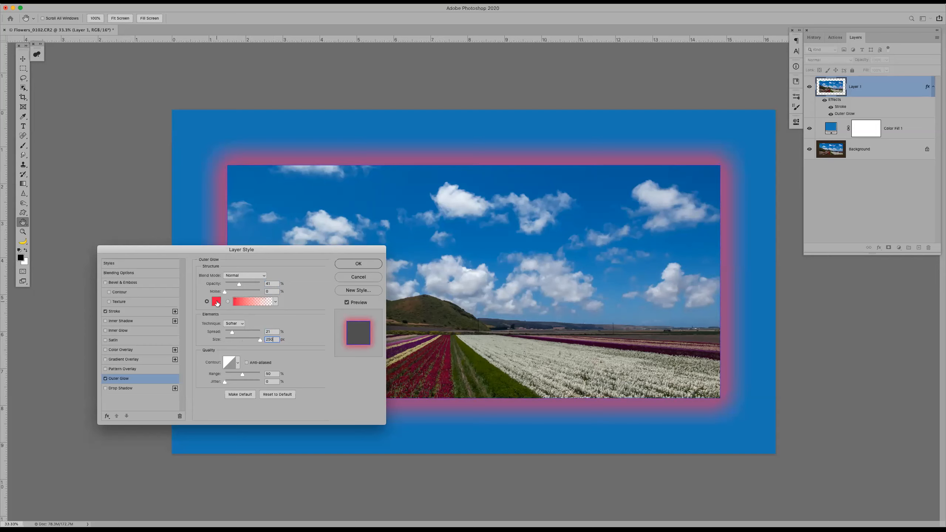
Open the outer glow's color for editing
left_click(217, 303)
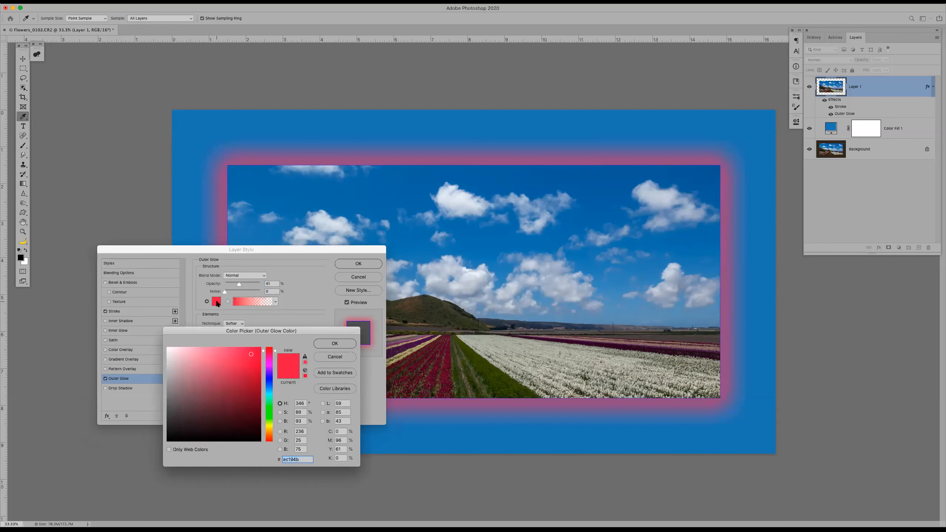
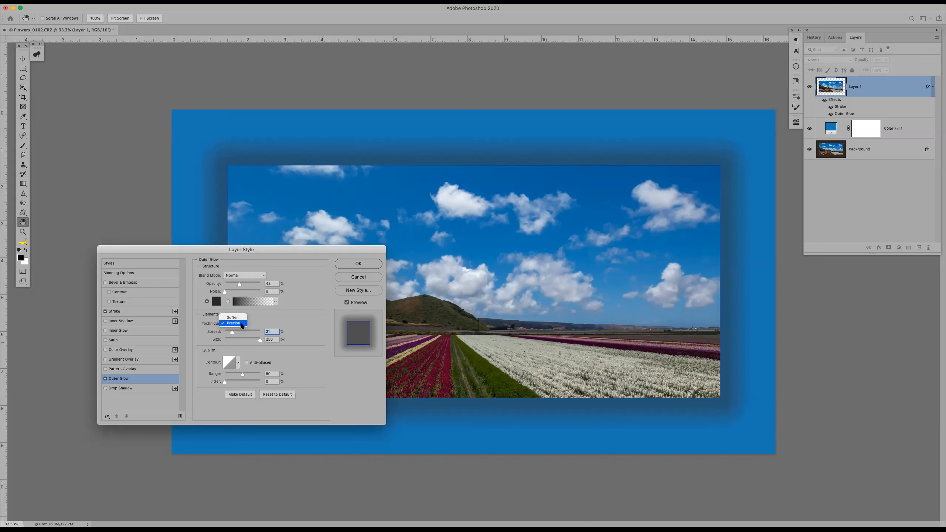
Set the outer glow's technique to Softer and apply the layer style
left_click(236, 318)
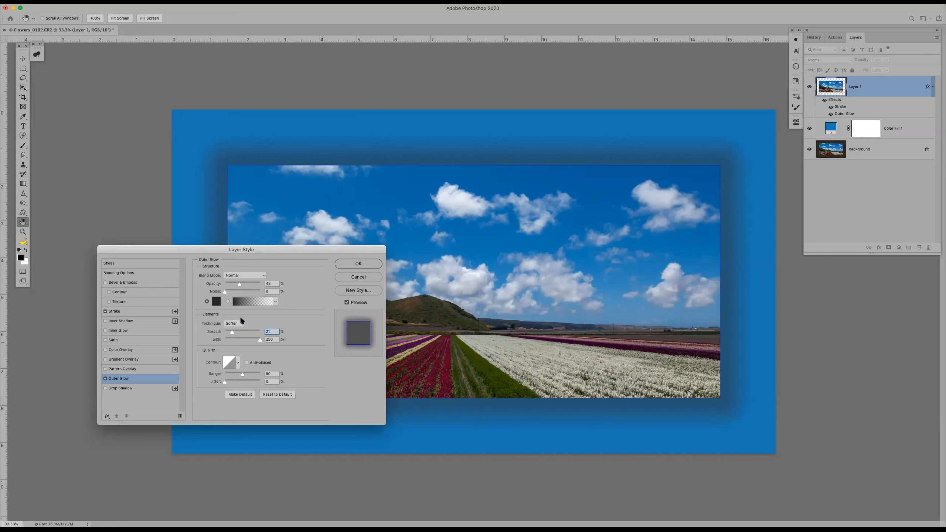
left_click(355, 266)
key("c")
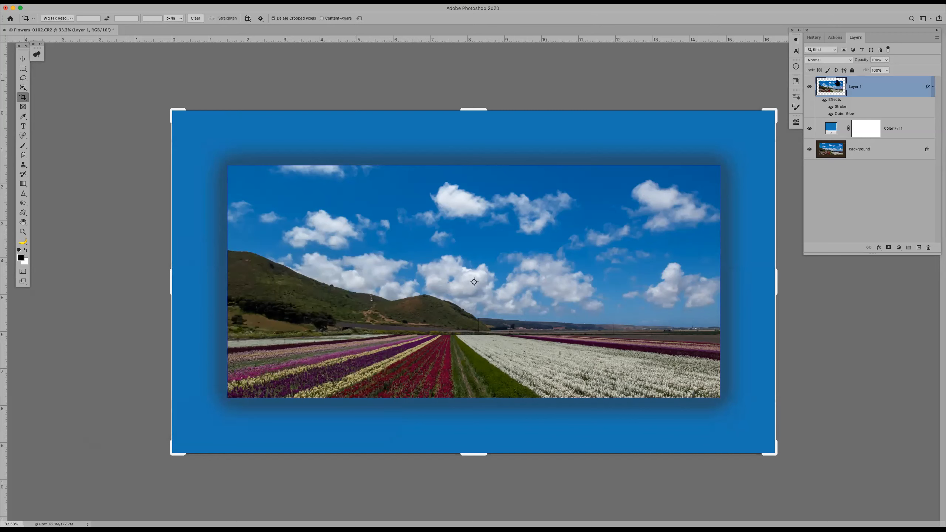
Stop recording the Mat With Stroke and Glow action
left_click(836, 37)
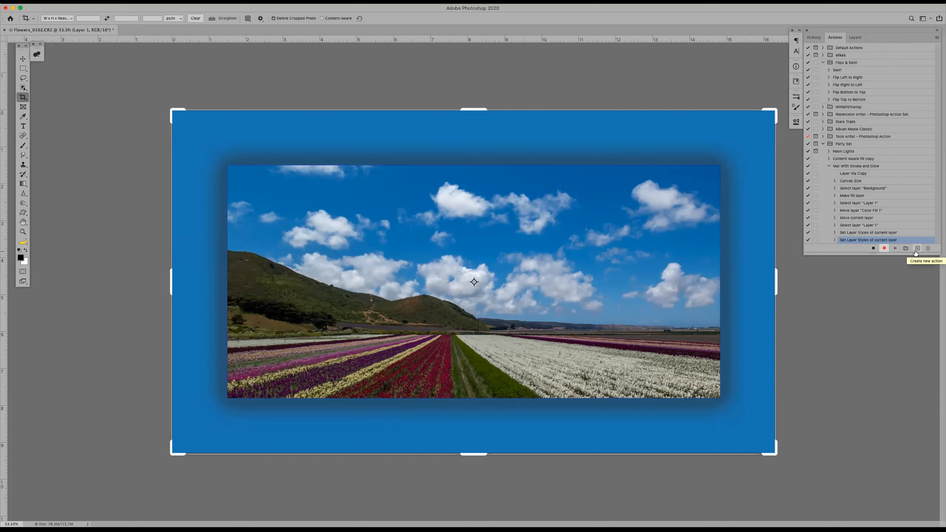
left_click(874, 249)
key("z")
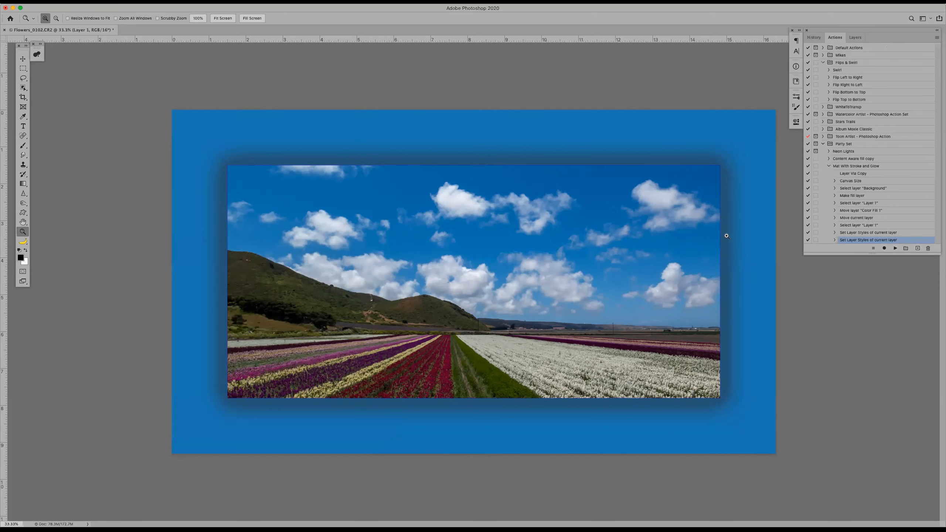
Revert the photo to its Crop history state and play the Mat With Stroke and Glow action from its beginning
left_click(814, 37)
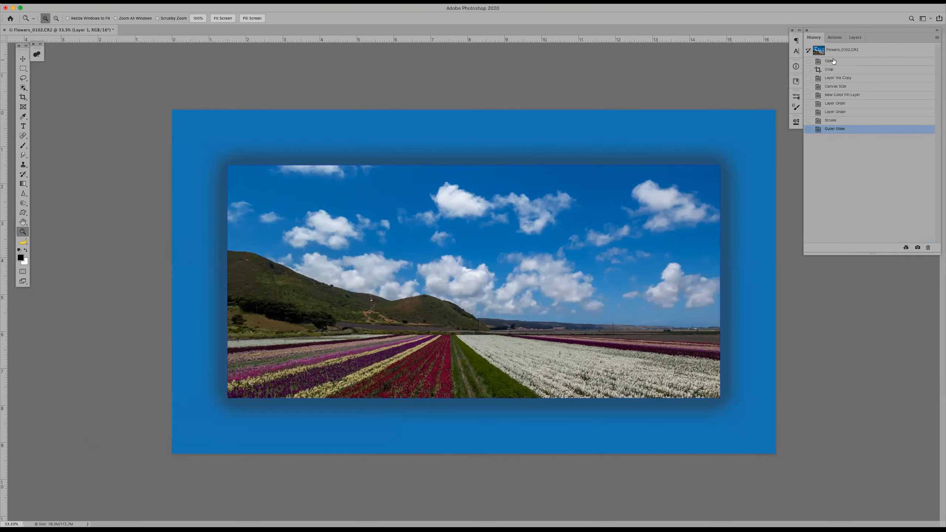
left_click(847, 70)
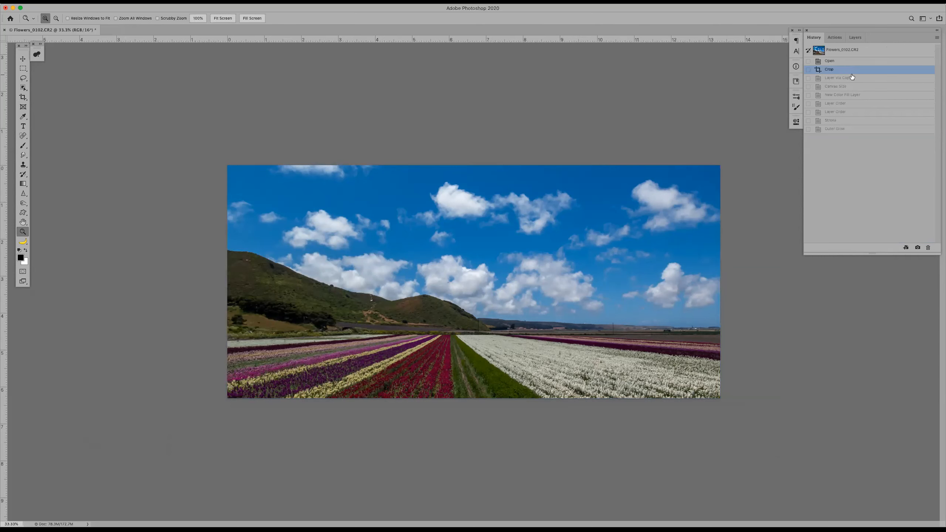
left_click(841, 36)
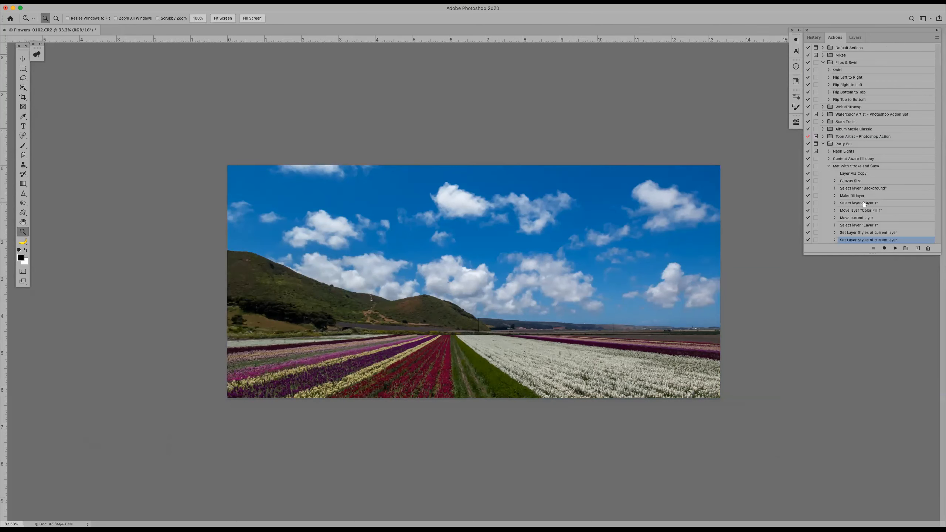
left_click(856, 167)
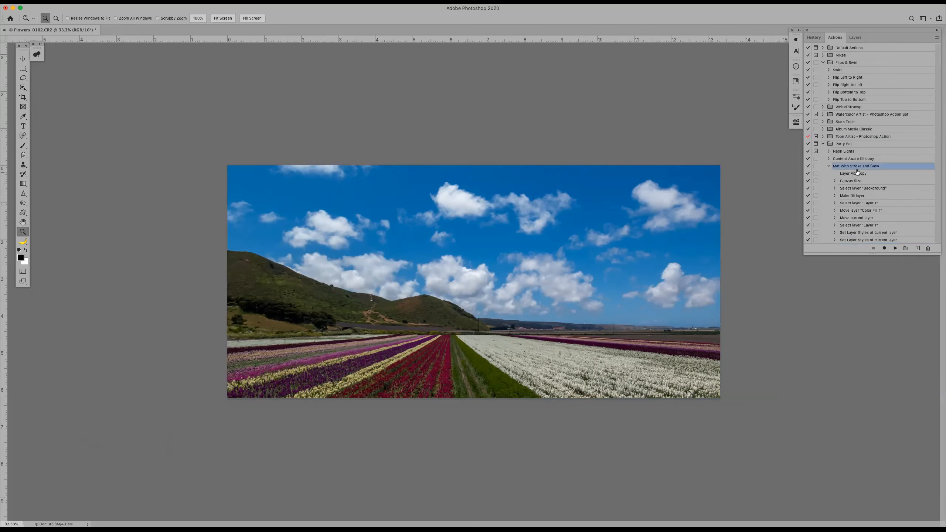
left_click(896, 249)
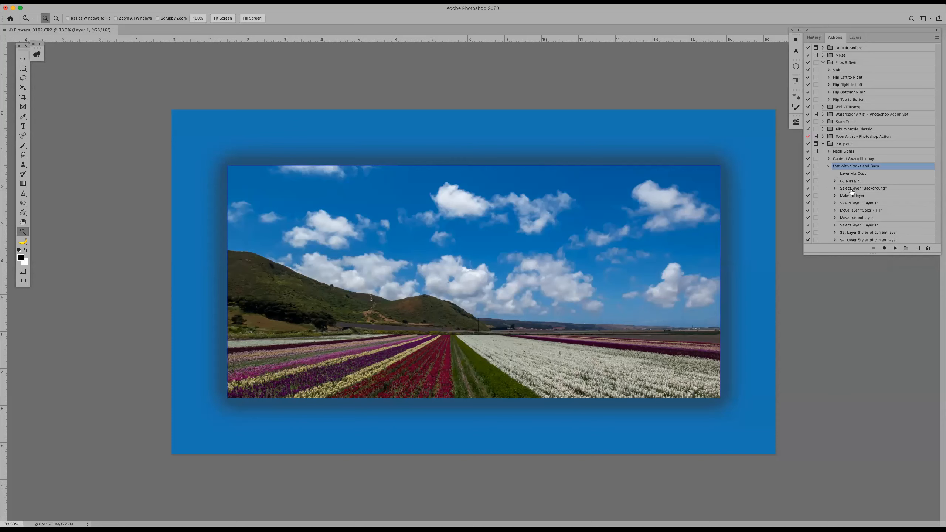
Enable dialog pauses for the action's Canvas Size, Make fill layer and first Set Layer Styles steps
left_click(815, 180)
left_click(817, 233)
left_click(835, 232)
scroll(856, 173, "down", 3)
scroll(856, 174, "down", 1)
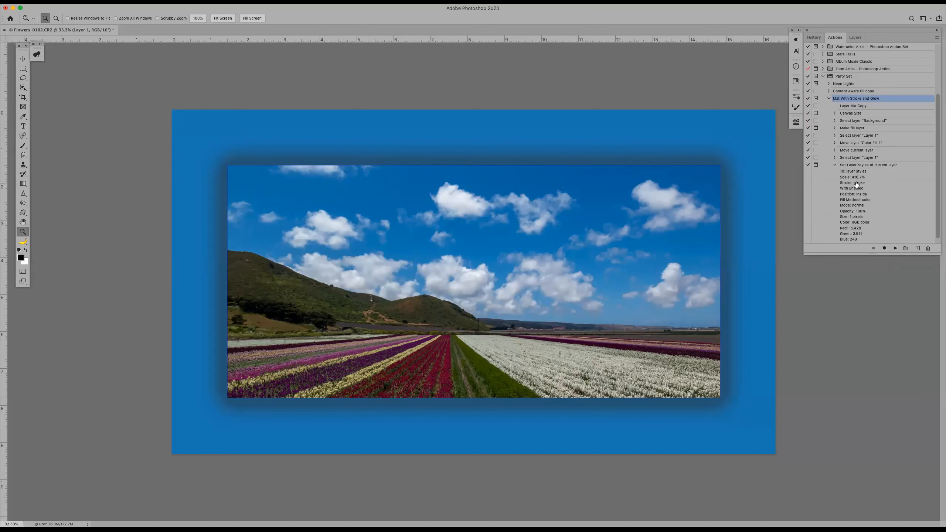
left_click(834, 164)
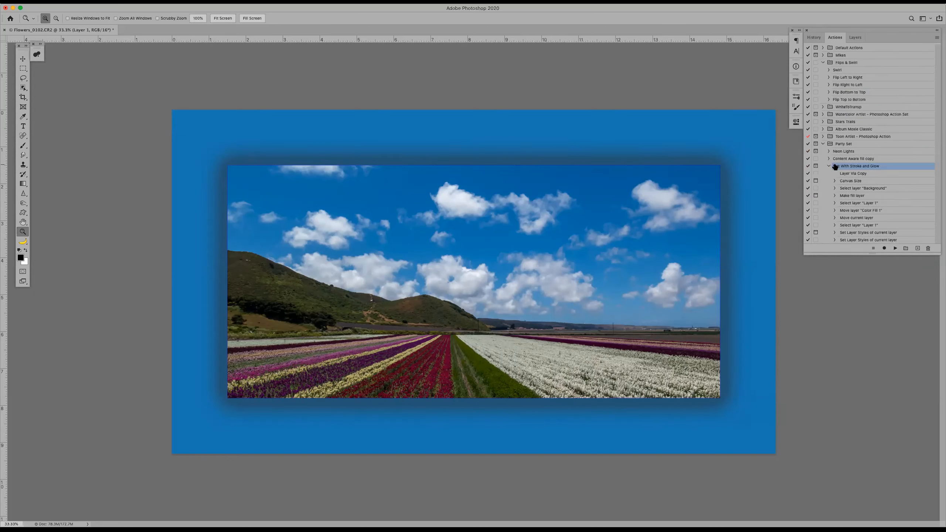
Expand the action's last Set Layer Styles step, containing the outer glow, and enable its dialog pause
left_click(834, 239)
scroll(849, 202, "down", 5)
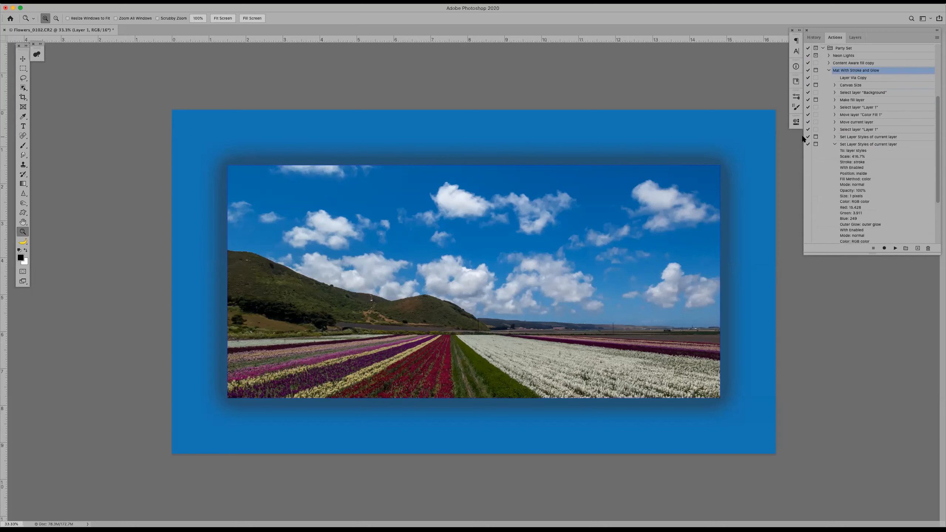
scroll(845, 142, "up", 5)
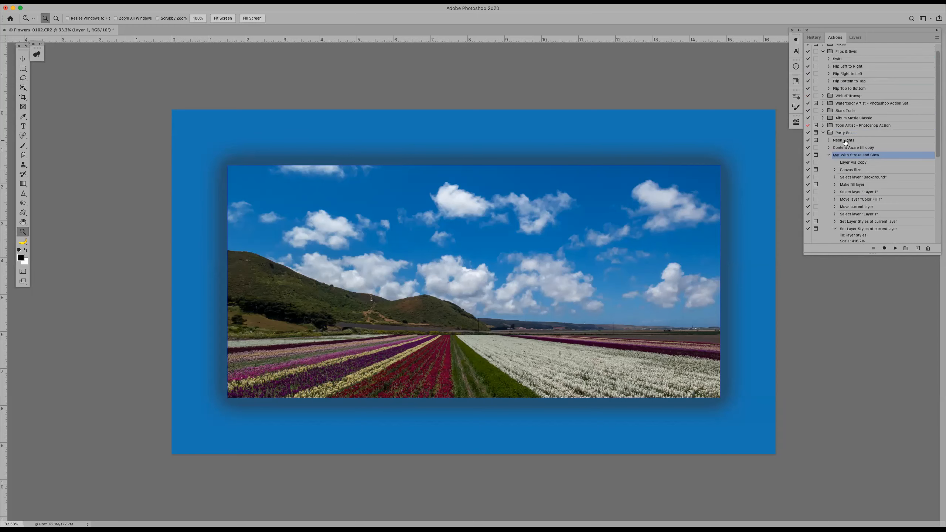
scroll(845, 142, "up", 1)
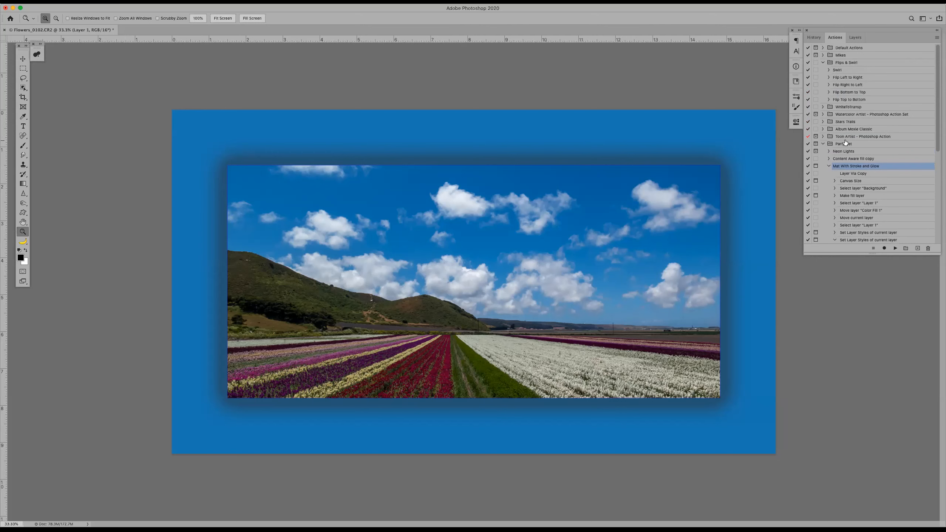
Return the photo to its Crop history state and play the Mat With Stroke and Glow action with its dialog pauses
left_click(819, 37)
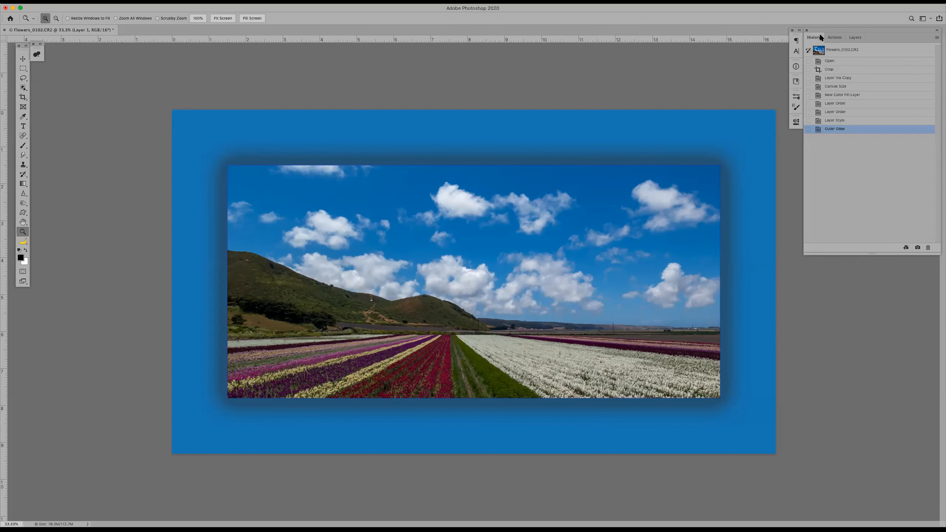
left_click(845, 69)
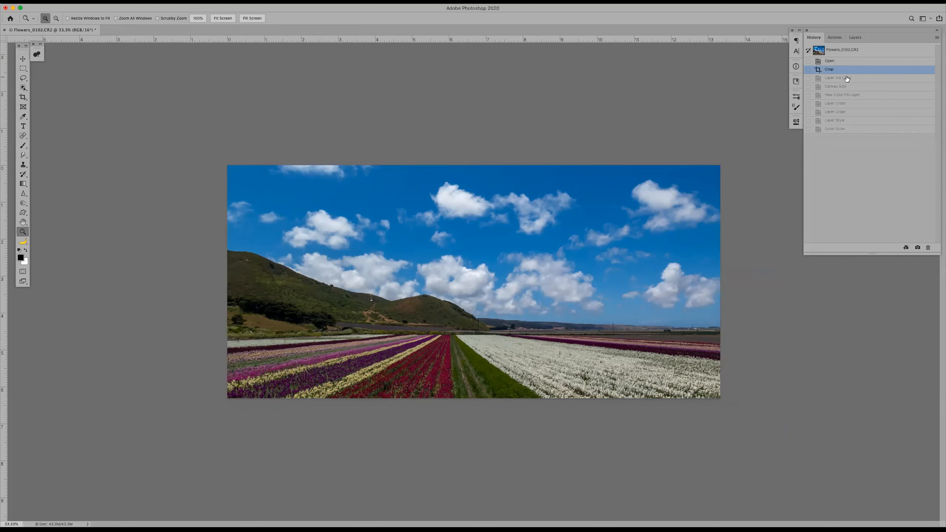
left_click(836, 37)
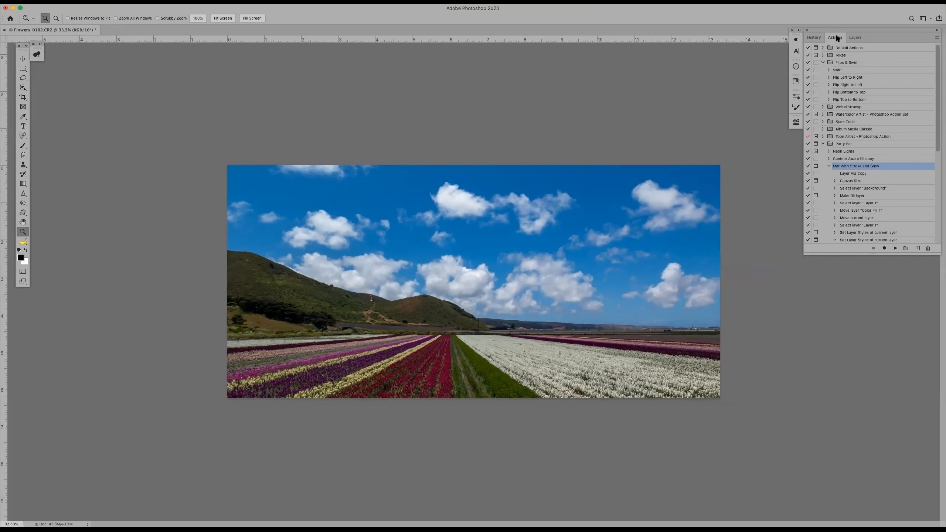
left_click(895, 249)
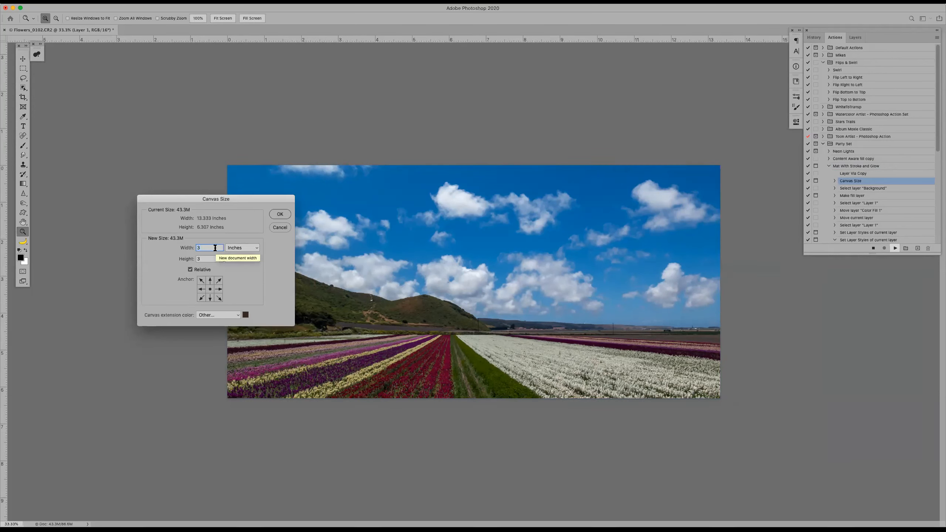
Enlarge the canvas by 2 inches in width and 2 inches in height, relative to its current size
type("2")
key("Tab")
type("2")
left_click(190, 270)
left_click(279, 214)
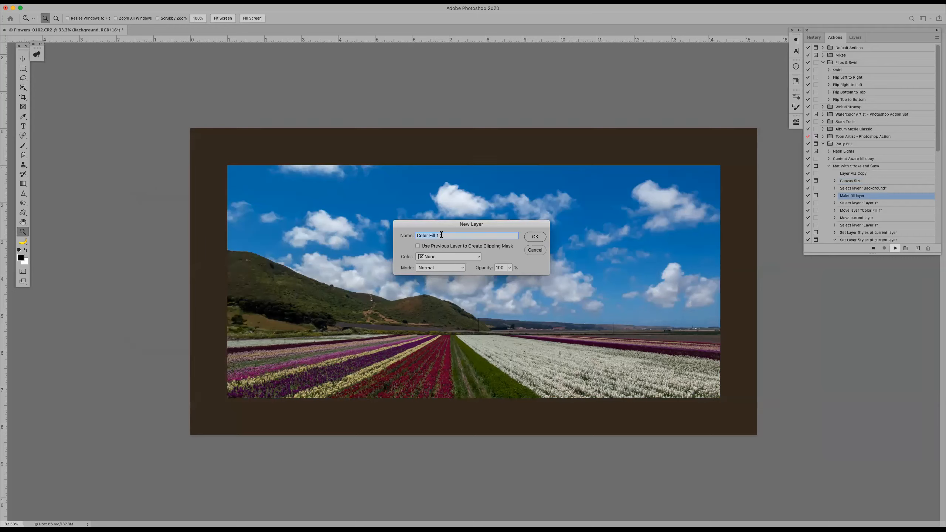
Accept the Color Fill 1 layer and set its color to the darker blue 396fab sampled from the photo's sky
left_click(535, 237)
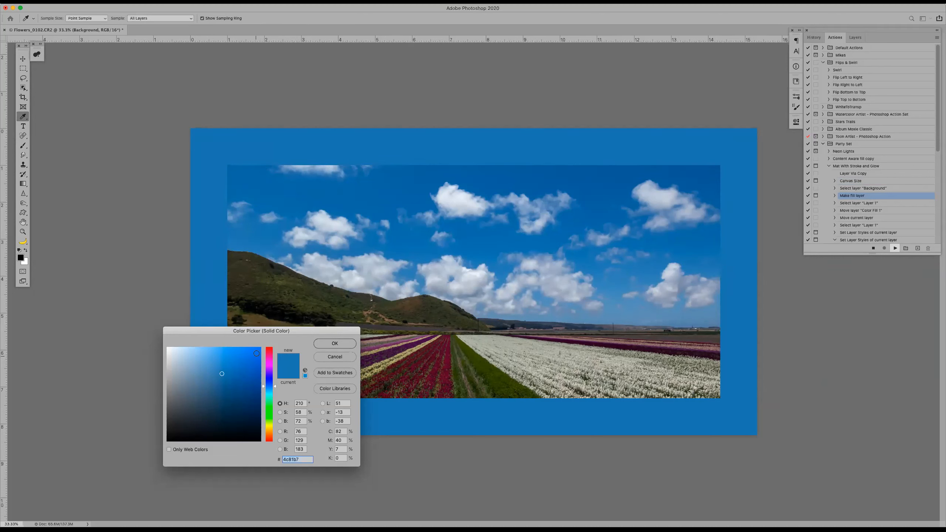
left_click(575, 216)
left_click(588, 212)
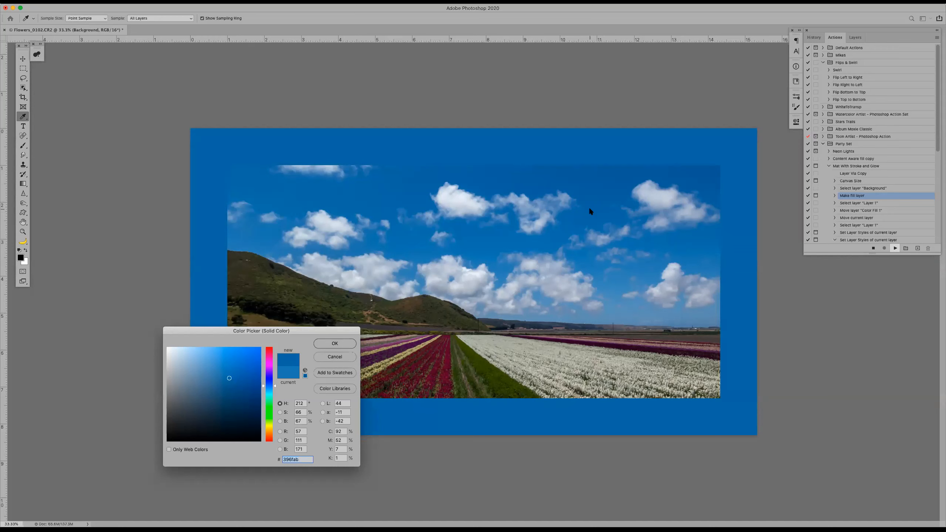
left_click(330, 344)
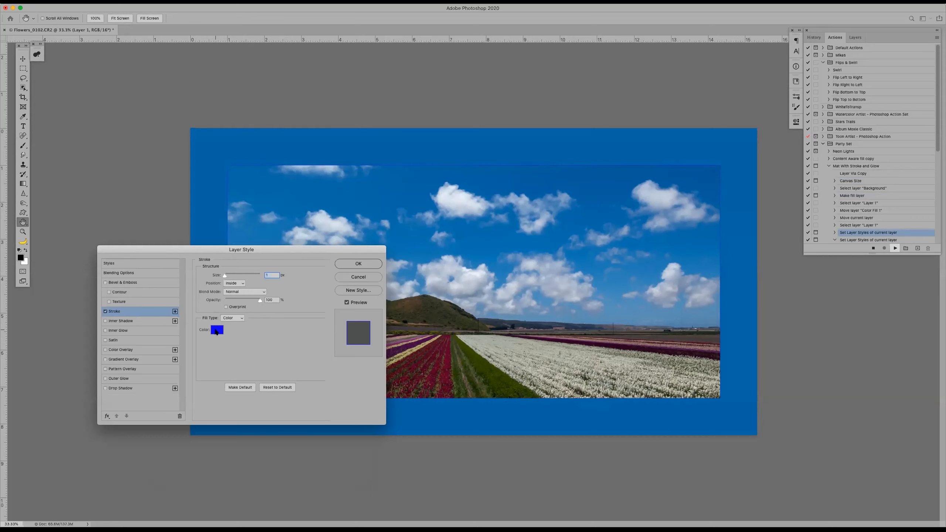
Change the photo copy's stroke to magenta d904f9 with a size of 4 px and apply it
left_click(217, 330)
left_click(276, 380)
left_click_drag(276, 380, 275, 366)
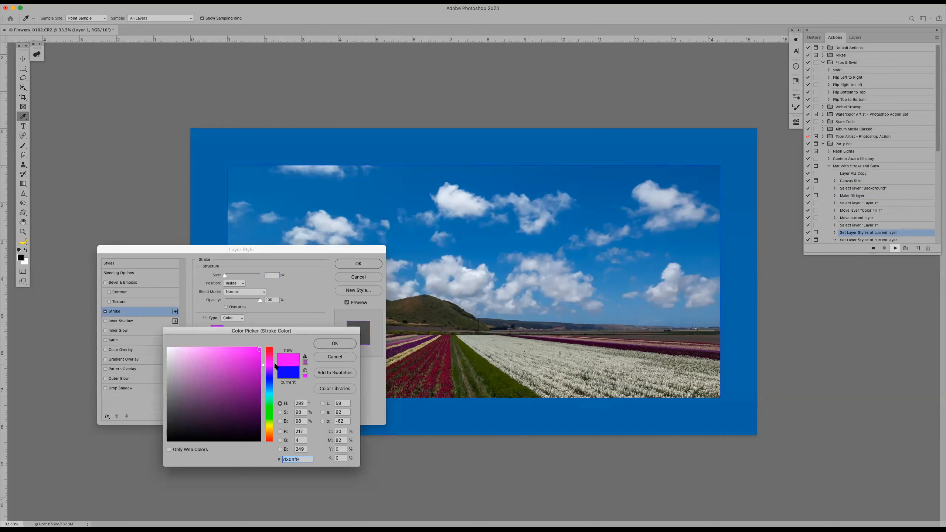
left_click(328, 343)
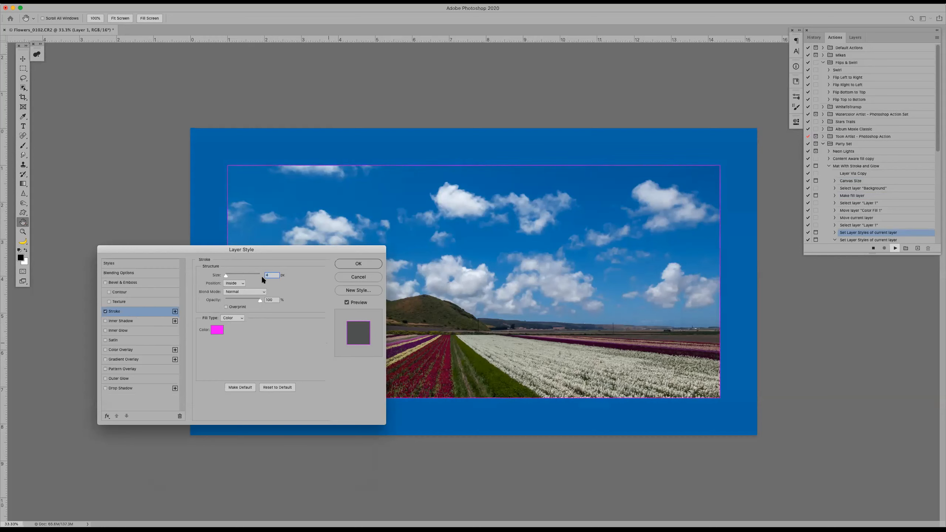
left_click(346, 263)
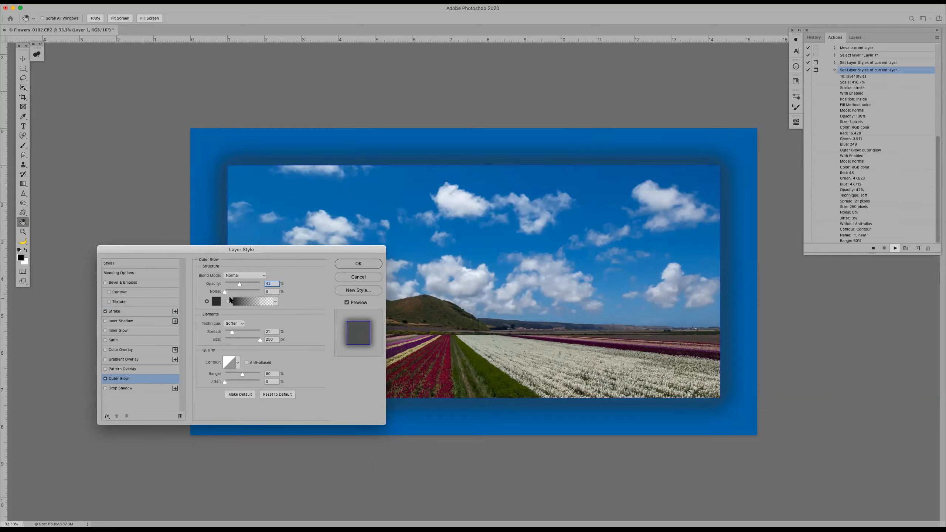
Reduce the outer glow's size to about 79 px, adjust its spread, and apply the layer style
mouse_move(237, 330)
left_mouse_down()
mouse_move(245, 330)
mouse_move(239, 341)
left_mouse_up()
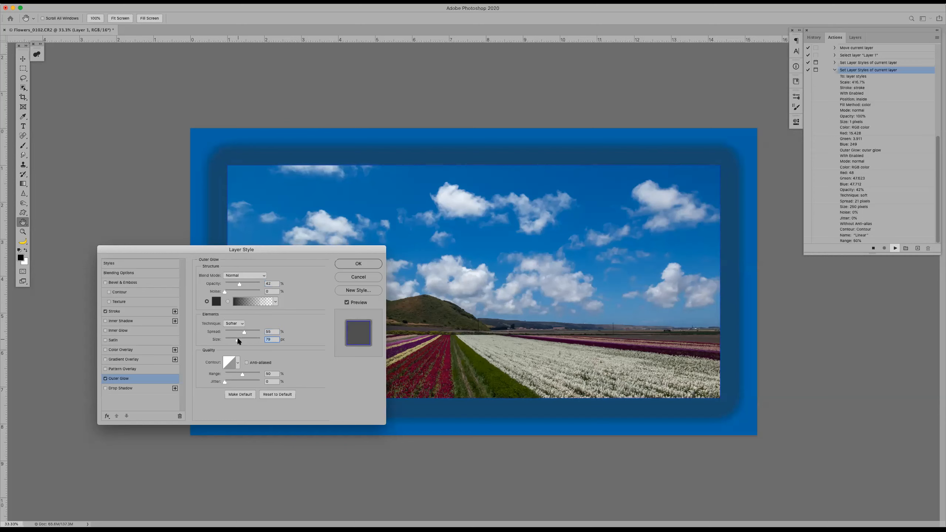
left_click(241, 333)
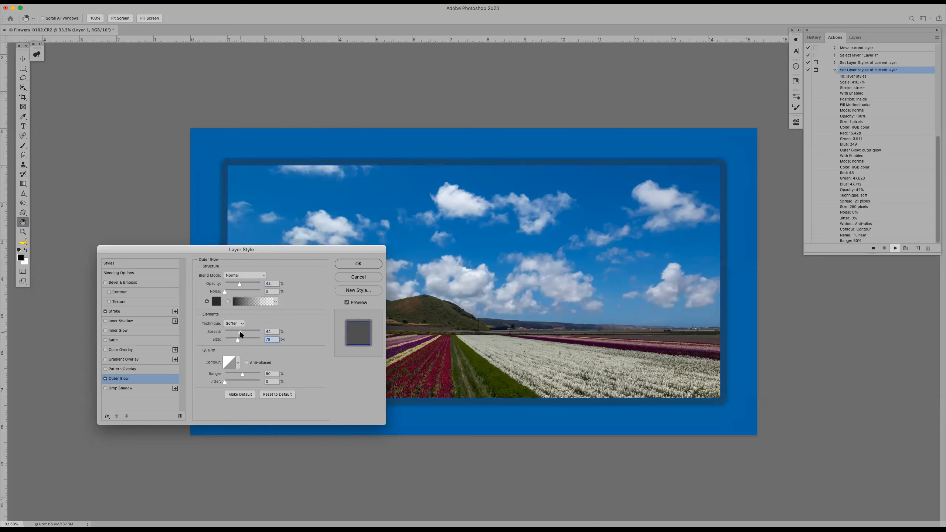
left_click(237, 331)
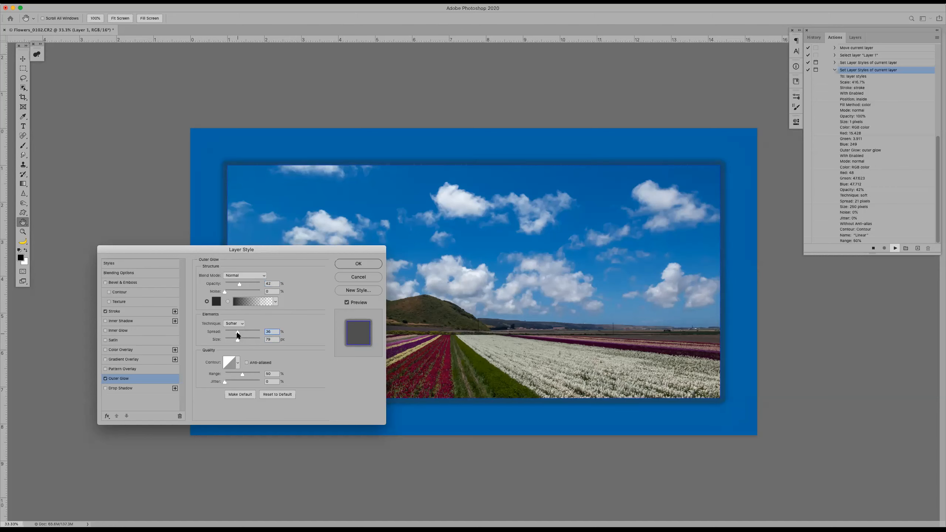
left_click(352, 265)
key("z")
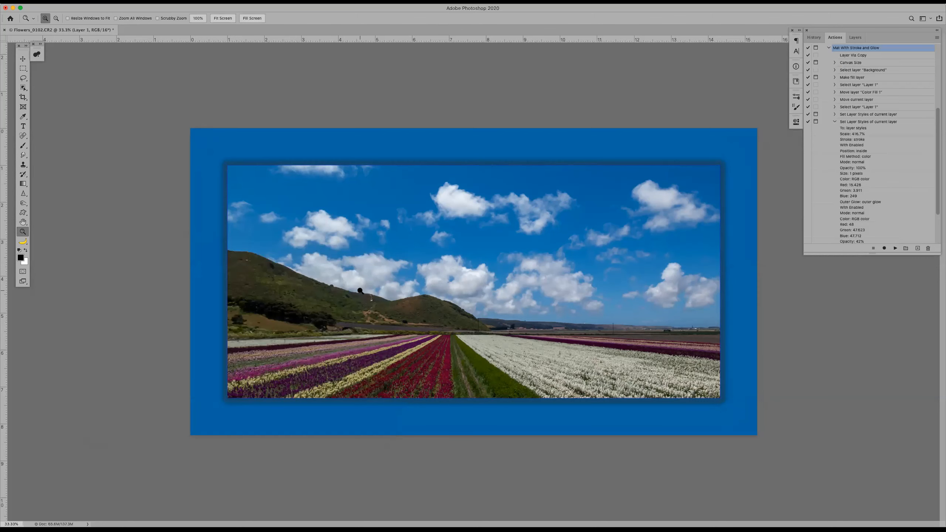
Restore the photo to its Crop history state once more and replay the Mat With Stroke and Glow action
left_click(813, 38)
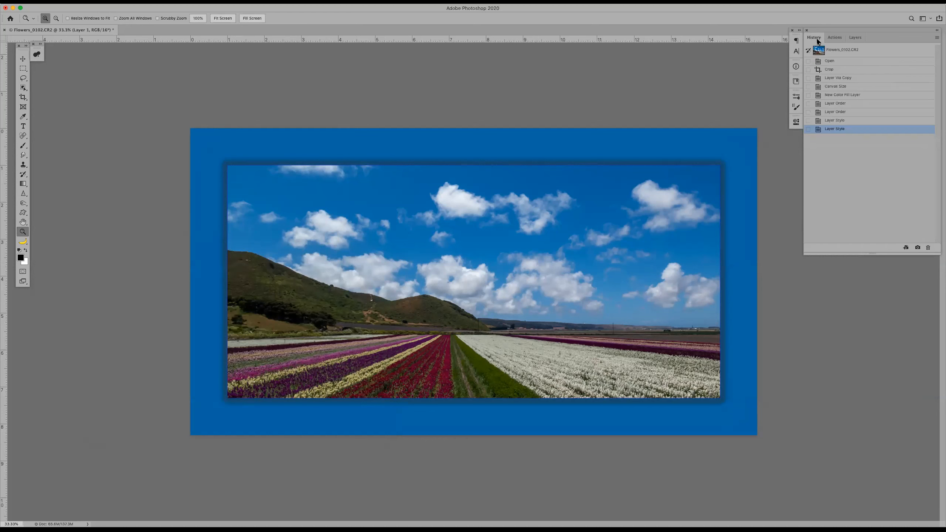
left_click(843, 69)
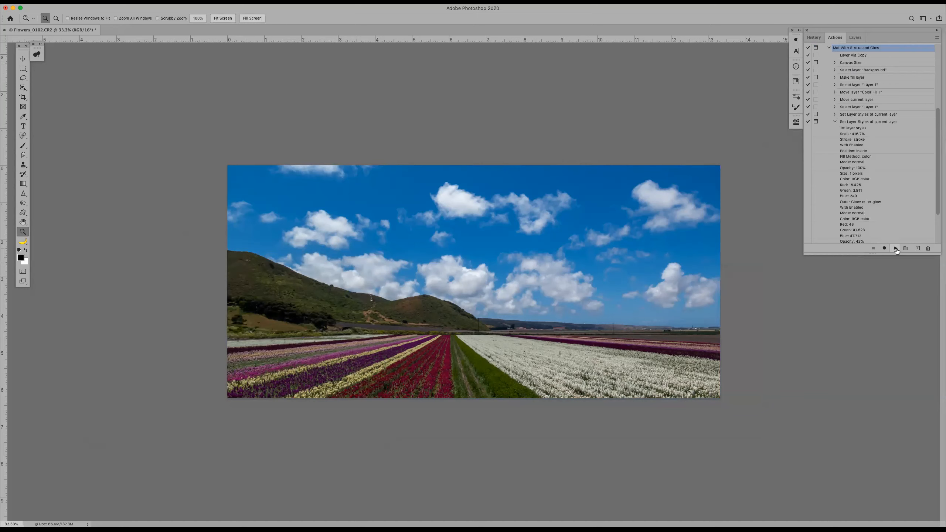
left_click(896, 249)
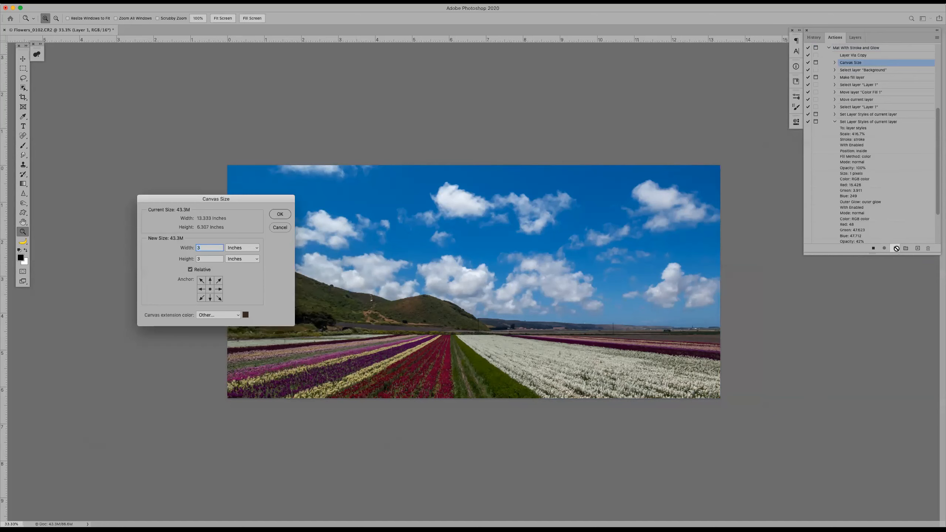
Accept the action's recorded 3-inch canvas extension, Color Fill 1 layer in 4c81b7, 1 px blue stroke and 250 px outer glow
left_click(279, 216)
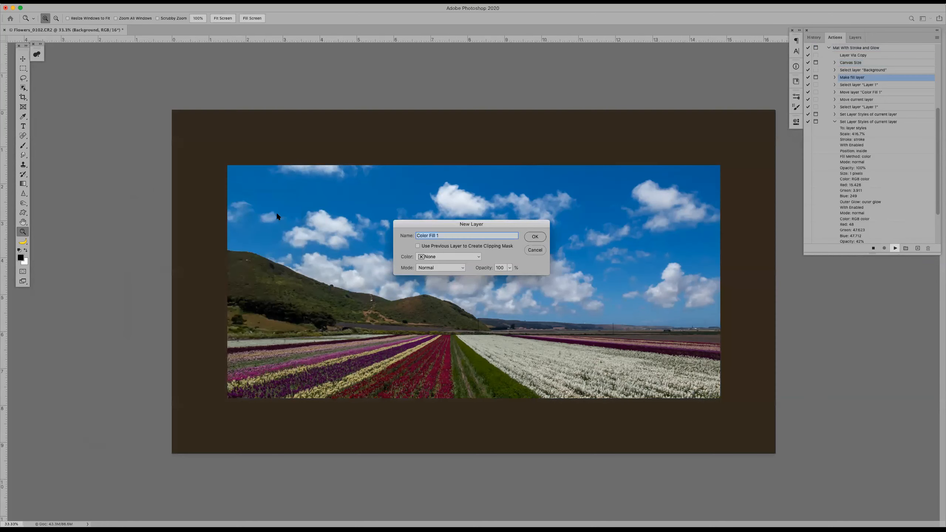
left_click(533, 237)
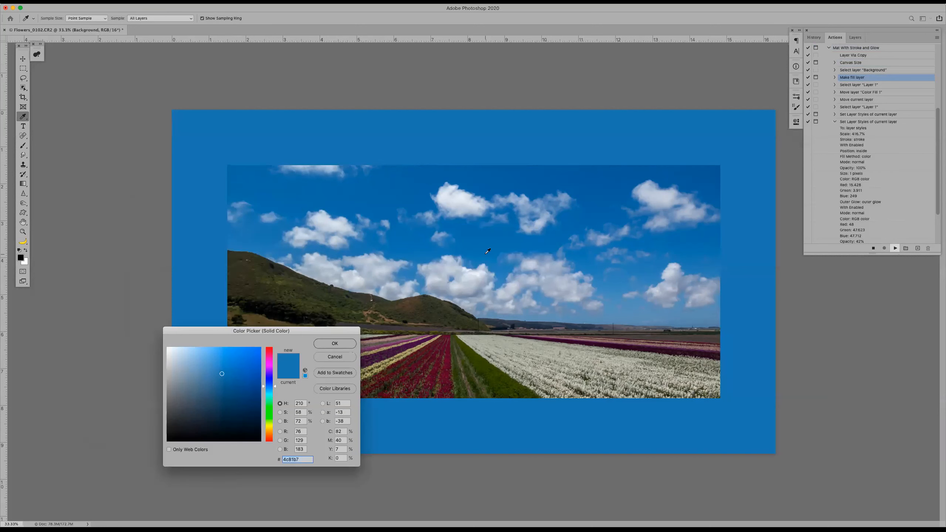
left_click(334, 344)
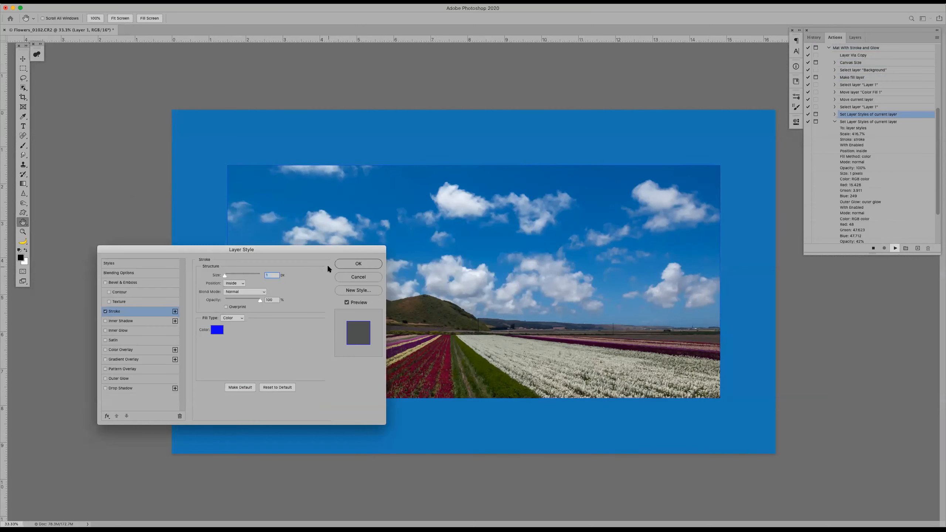
left_click(352, 263)
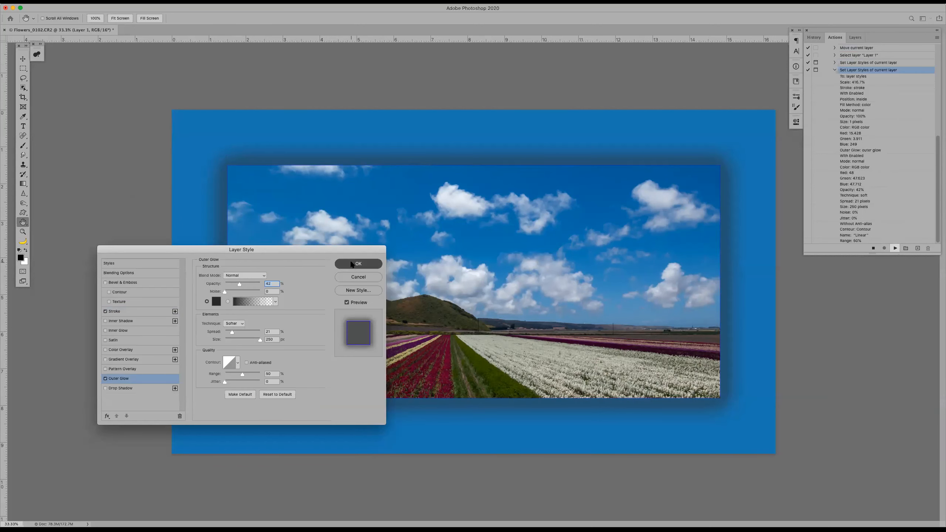
left_click(352, 264)
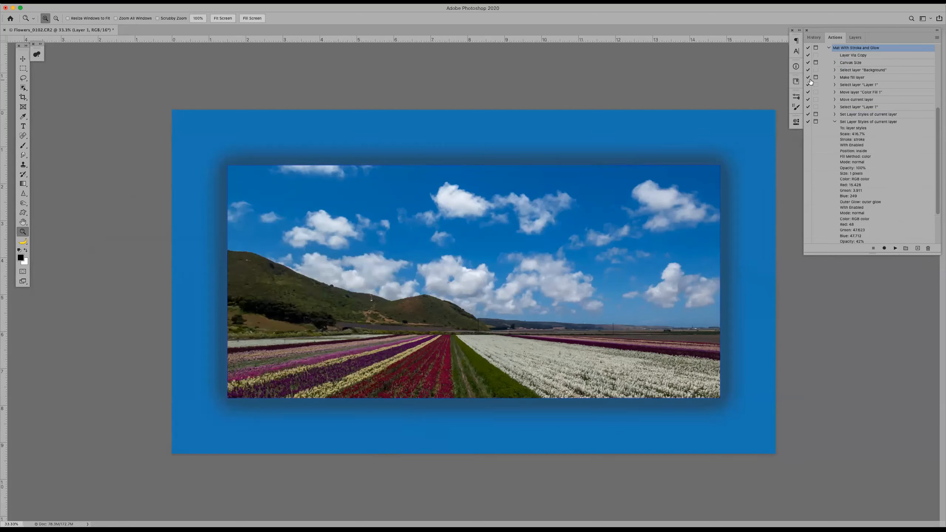
Insert a stop reading "This will stop you for each step to fill in the blanks." as the first step of the Mat With Stroke and Glow action
left_click(830, 49)
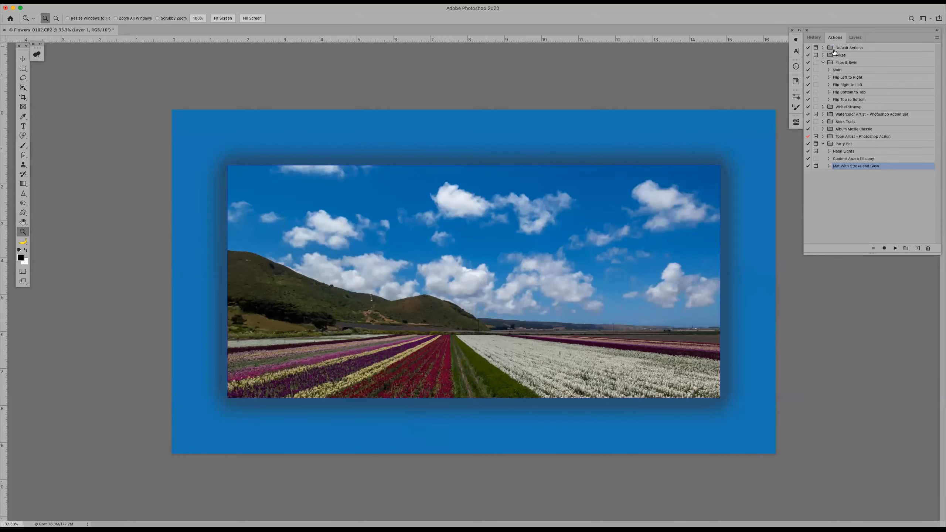
left_click(829, 167)
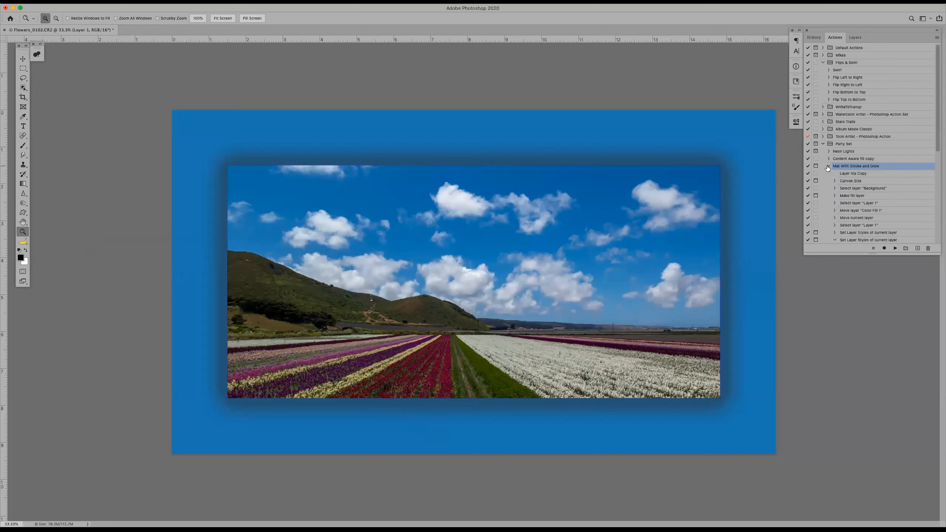
left_click(857, 174)
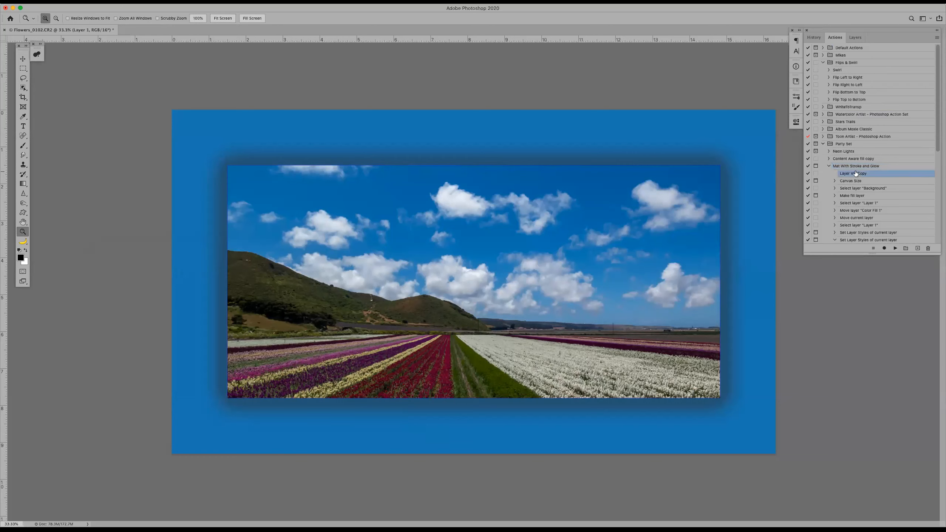
left_click(937, 38)
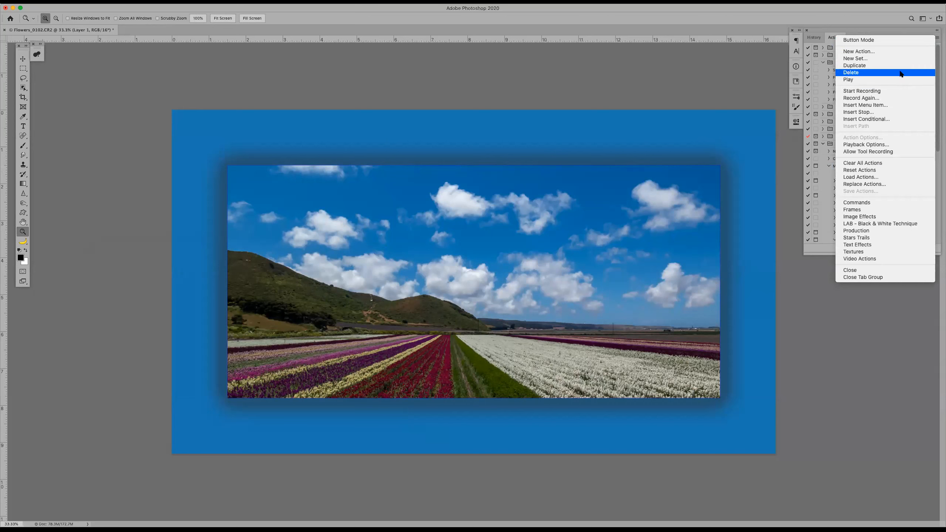
left_click(874, 116)
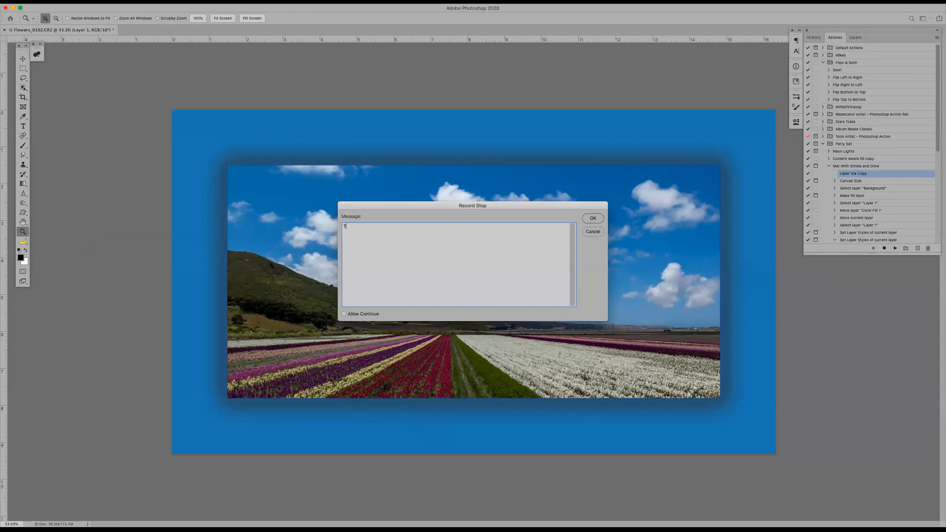
type("This will stopp up")
key("BackSpace")
key("BackSpace")
type("p you for each step to fill in the blanc")
left_click(593, 218)
left_click_drag(868, 181, 870, 174)
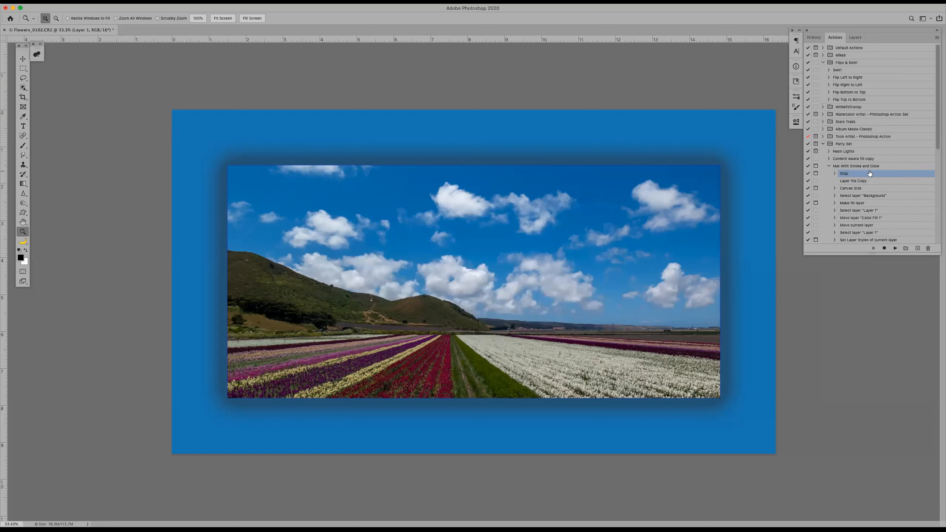
Play the Mat With Stroke and Glow action from its beginning and halt it at the stop message
left_click(871, 169)
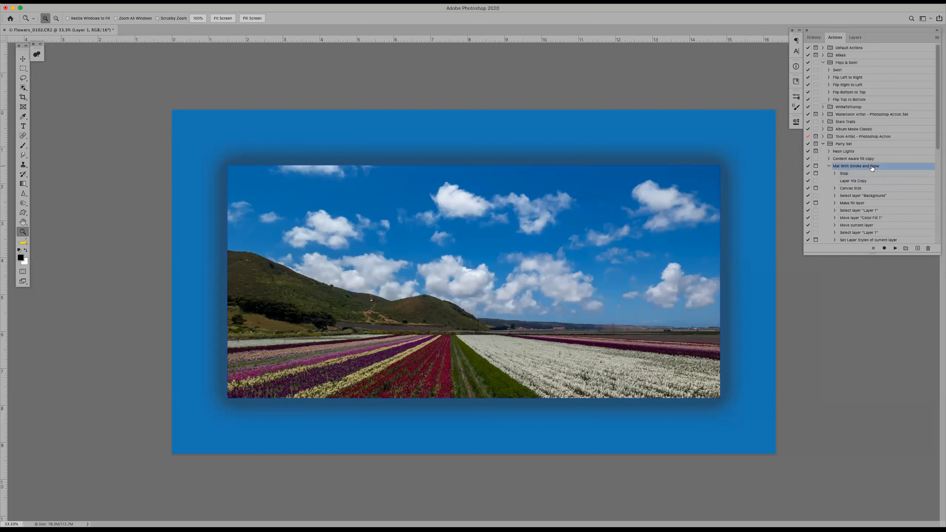
left_click(895, 249)
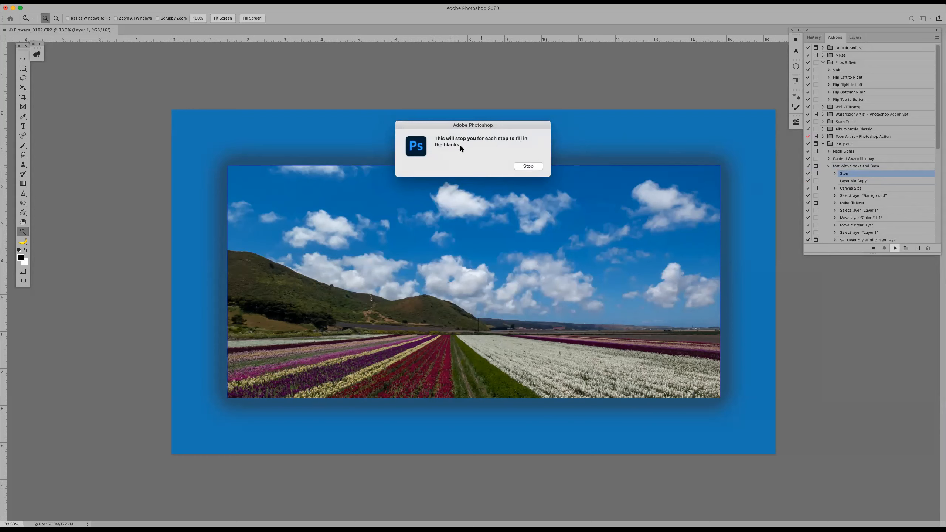
left_click(527, 167)
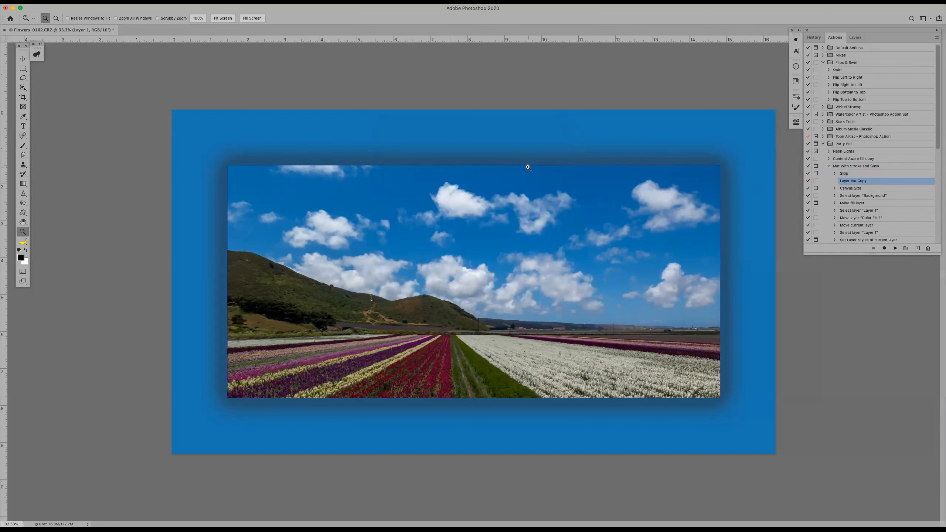
Edit the action's stop so that it allows playback to continue
left_click(855, 174)
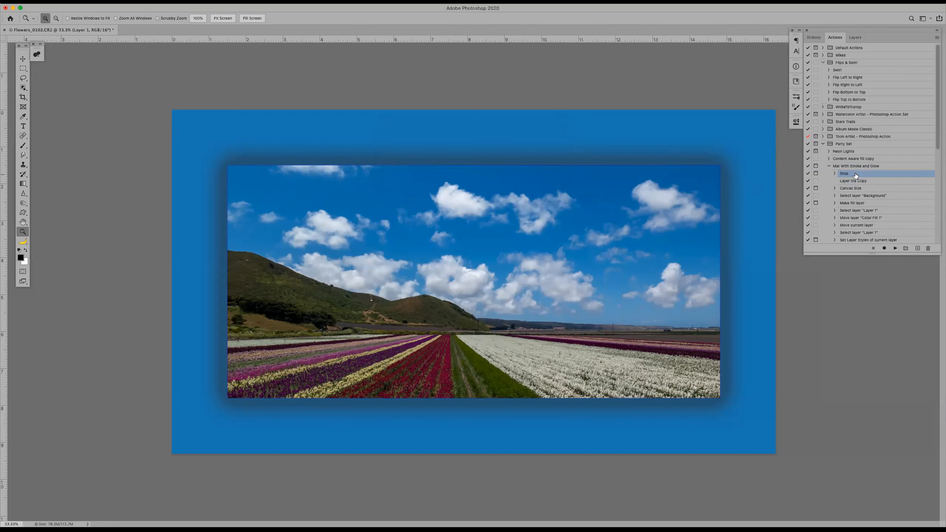
double_click(853, 174)
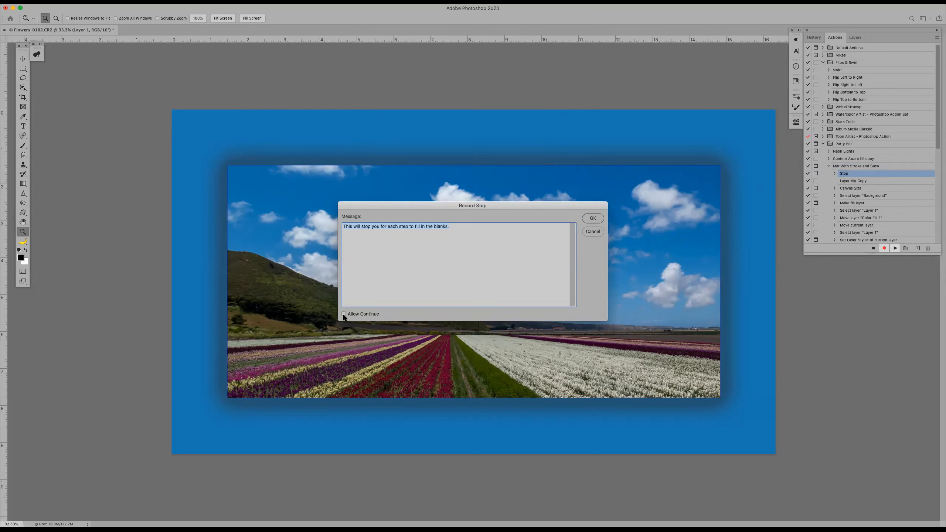
left_click(592, 218)
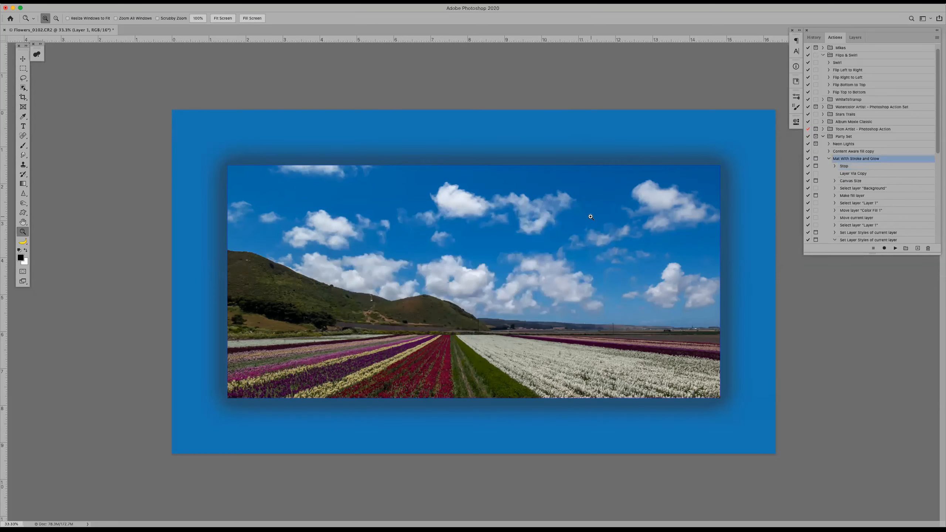
Test the Mat With Stroke and Glow action by continuing past its stop message, and cancel it at the canvas size settings
left_click(896, 249)
left_click(895, 249)
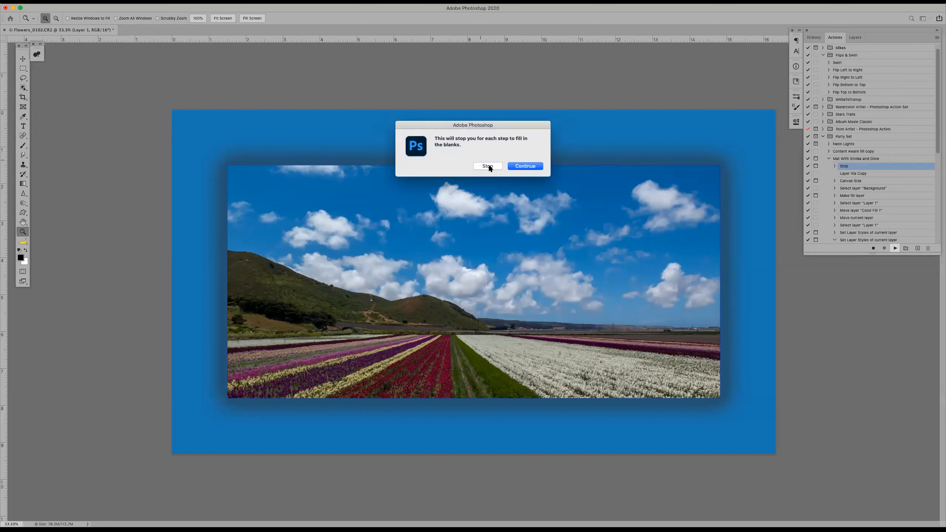
left_click(531, 168)
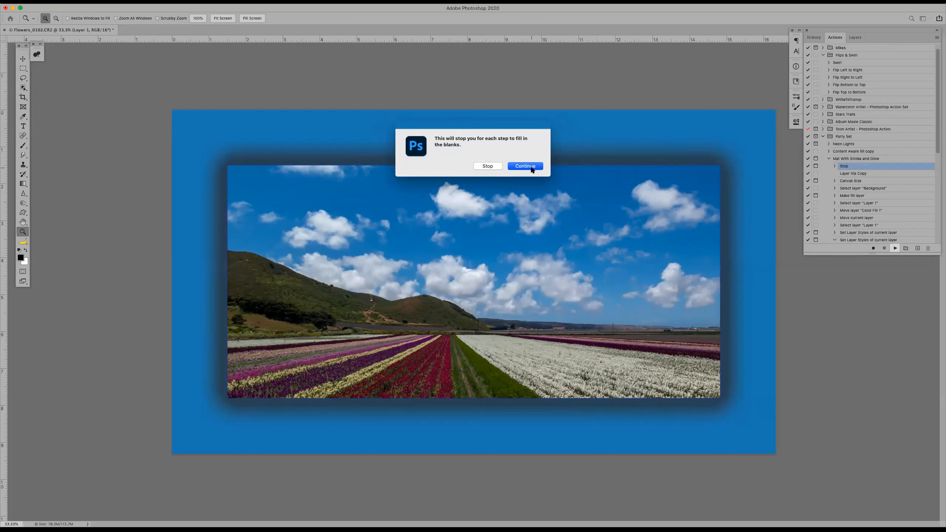
left_click(285, 228)
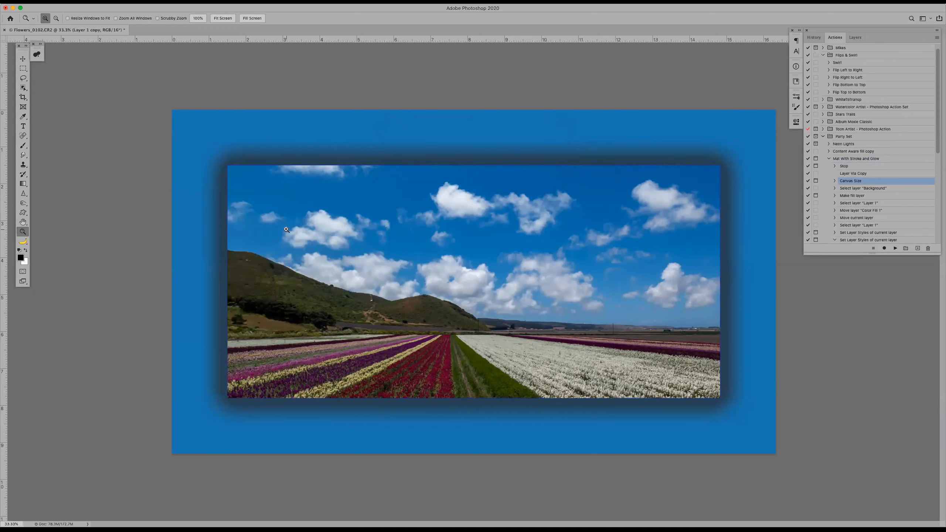
Restore the photo to its Crop history state and replay the Mat With Stroke and Glow action, continuing past the stop message
left_click(872, 159)
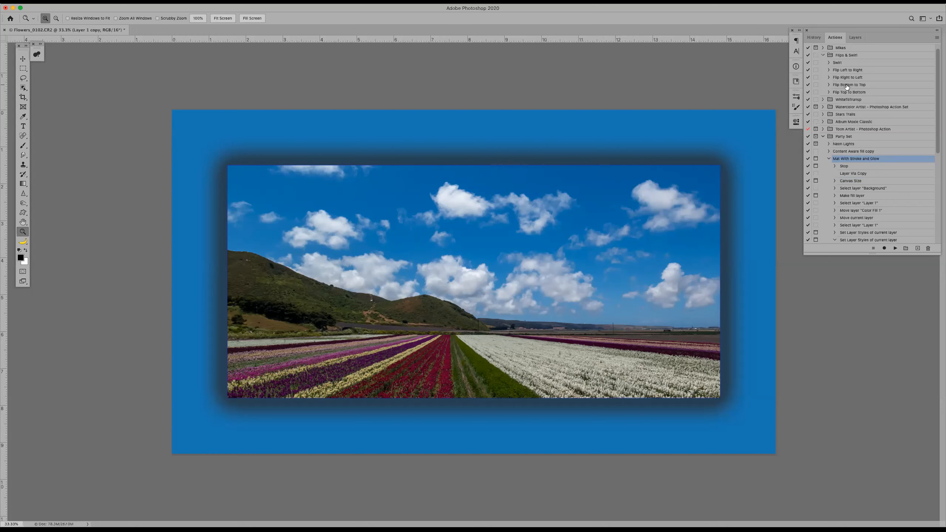
left_click(815, 37)
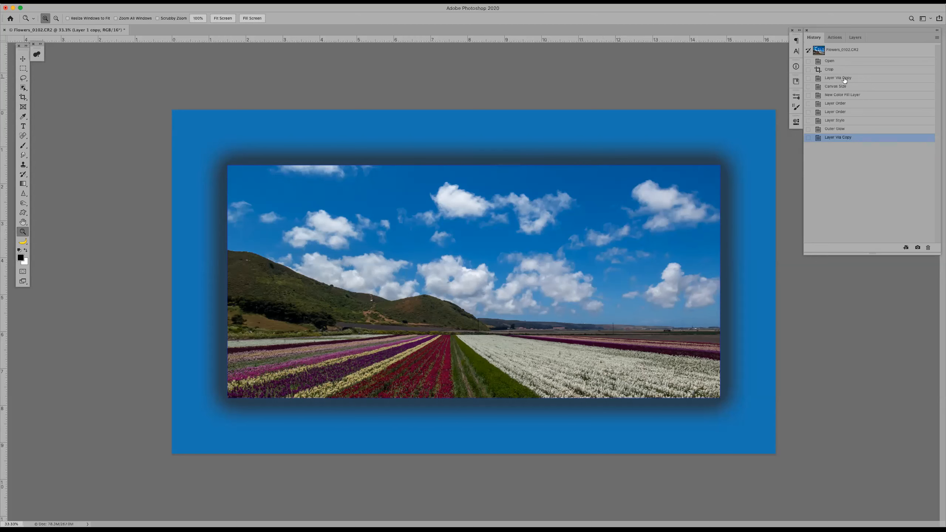
left_click(845, 79)
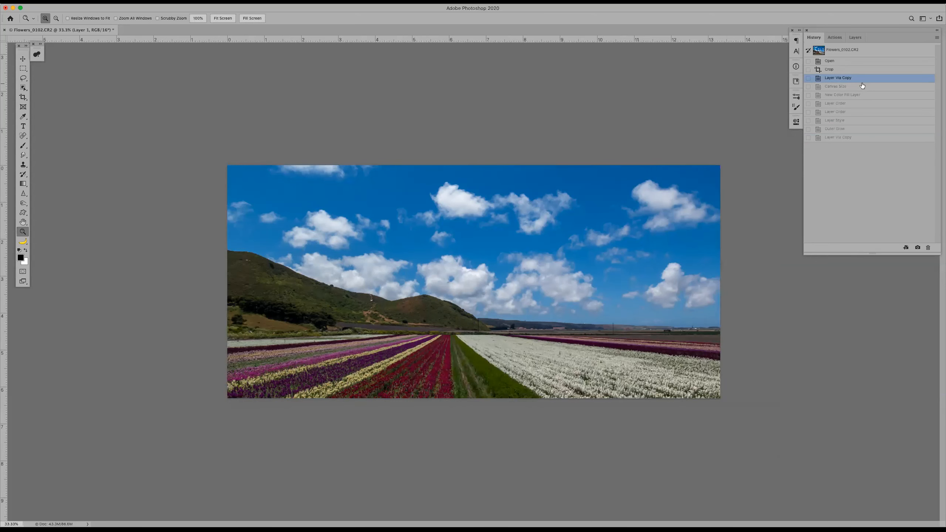
left_click(852, 74)
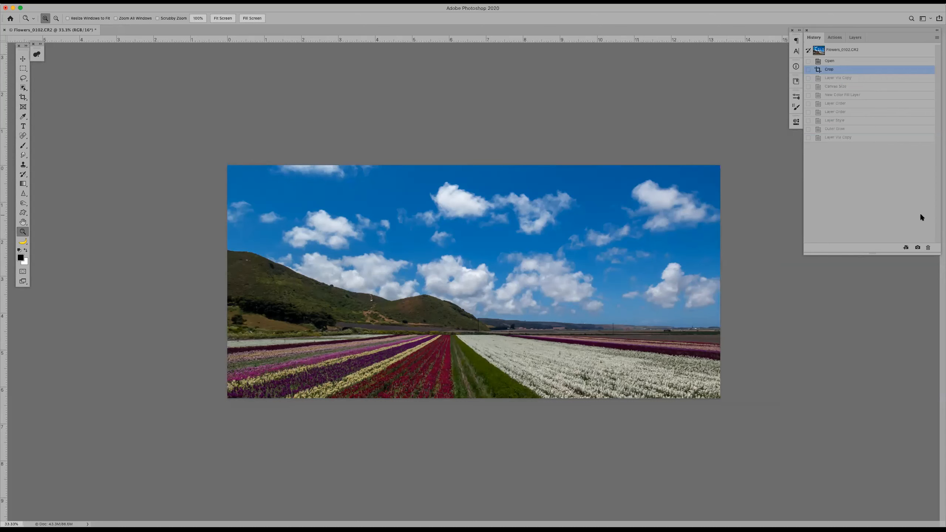
left_click(834, 37)
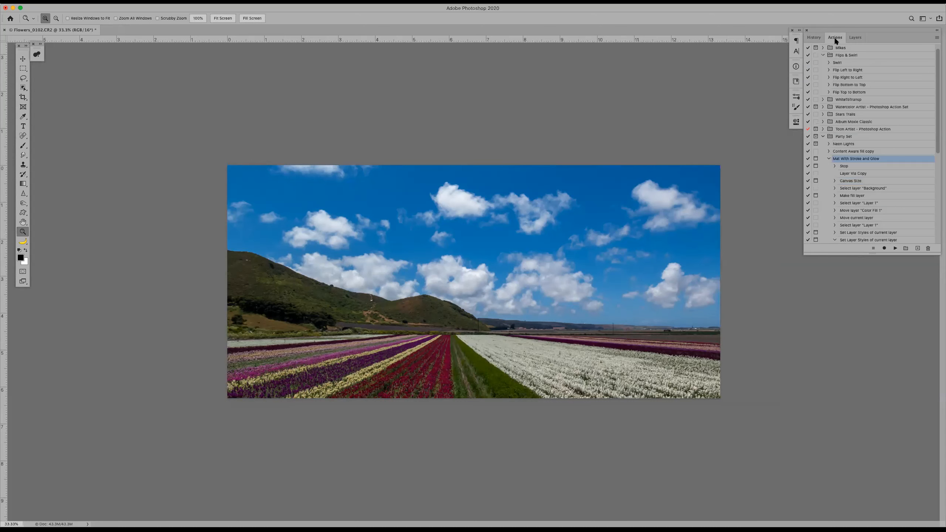
left_click(895, 249)
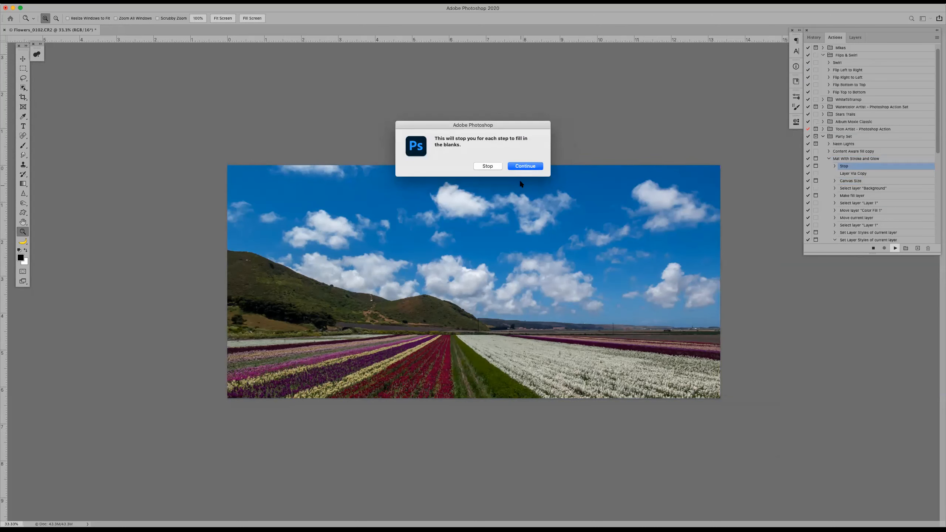
left_click(525, 166)
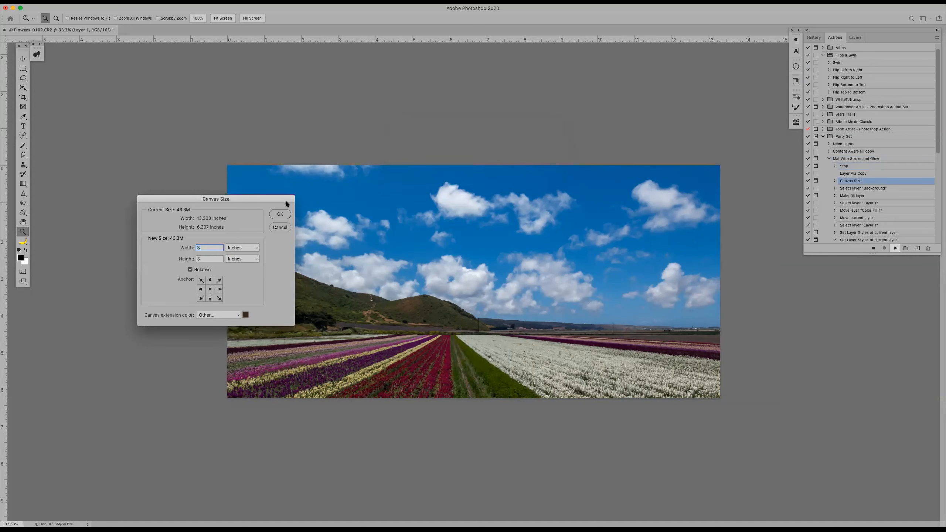
Accept the recorded 3-inch canvas extension, Color Fill 1 layer in 4c81b7 and 1 px blue stroke, but cancel the outer glow settings
left_click(280, 215)
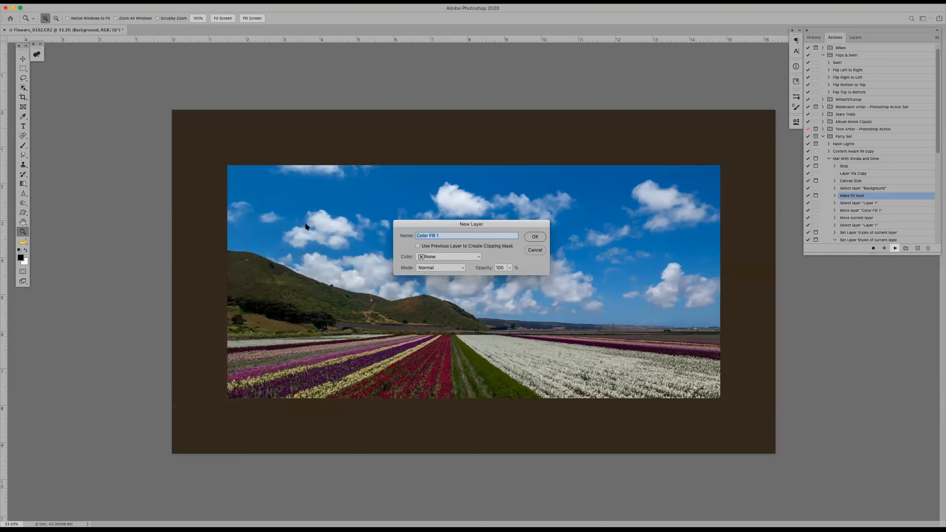
left_click(535, 237)
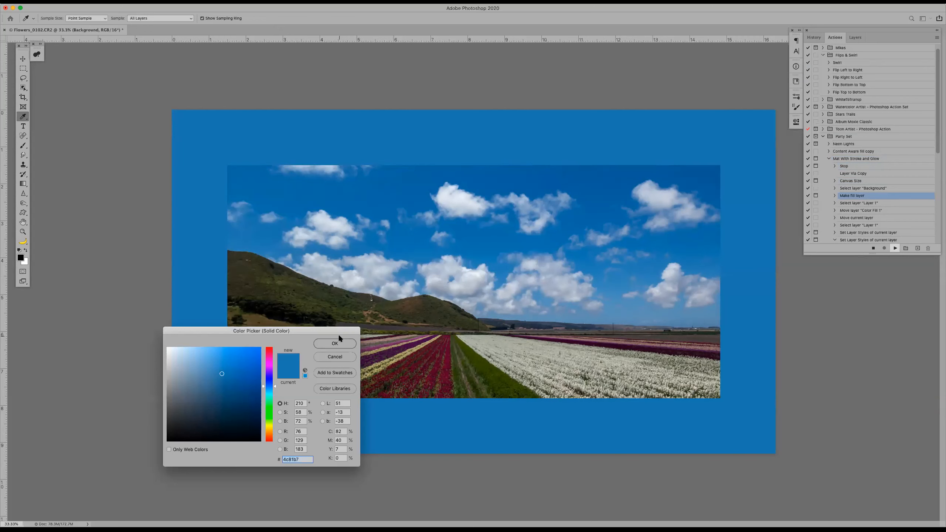
left_click(334, 344)
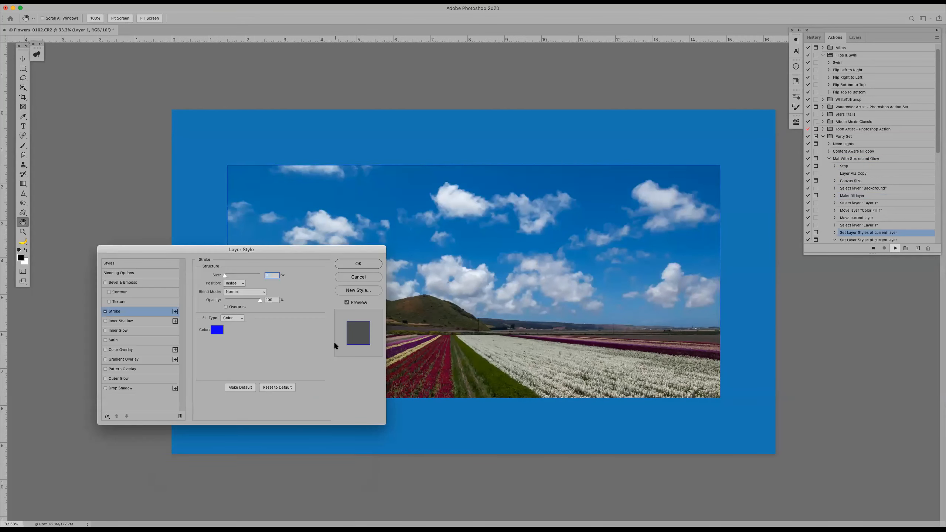
left_click(341, 264)
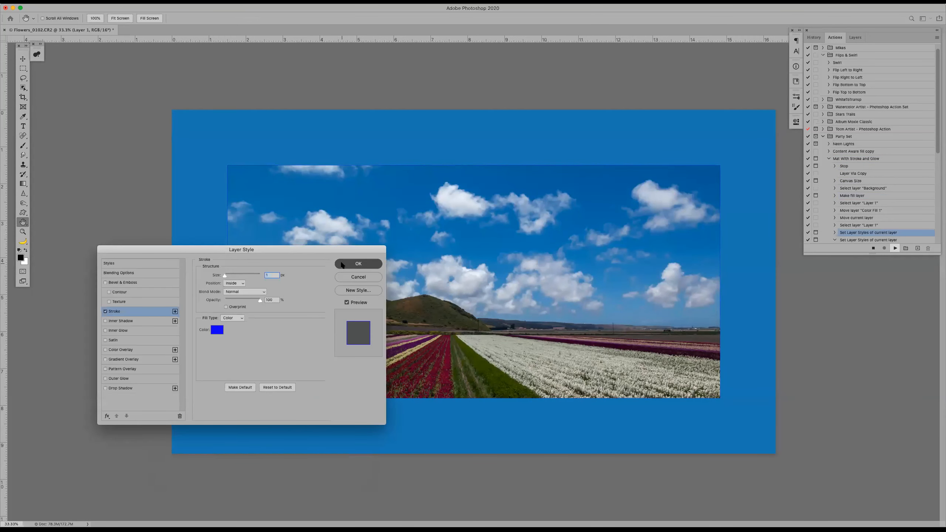
left_click(356, 277)
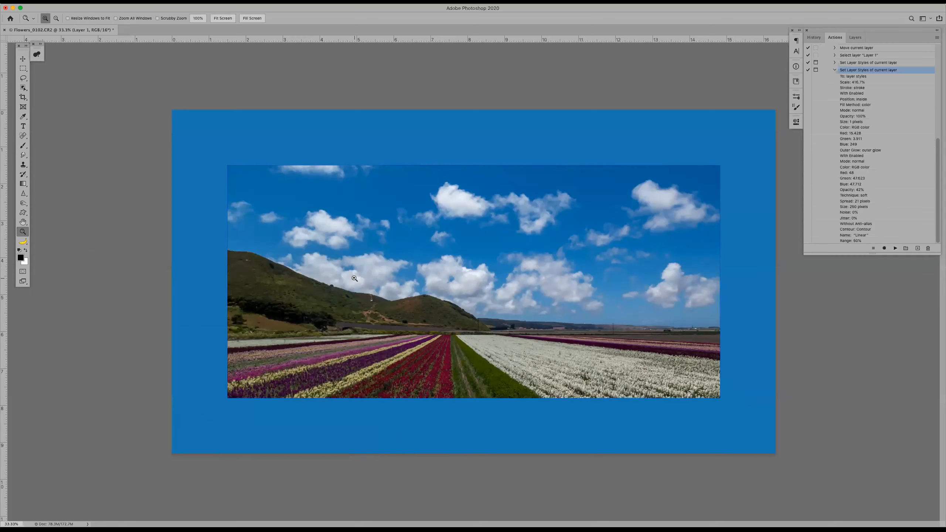
Add a drop shadow to Layer 1, repositioned to the lower right at a 127° angle and 74 px distance
left_click(858, 36)
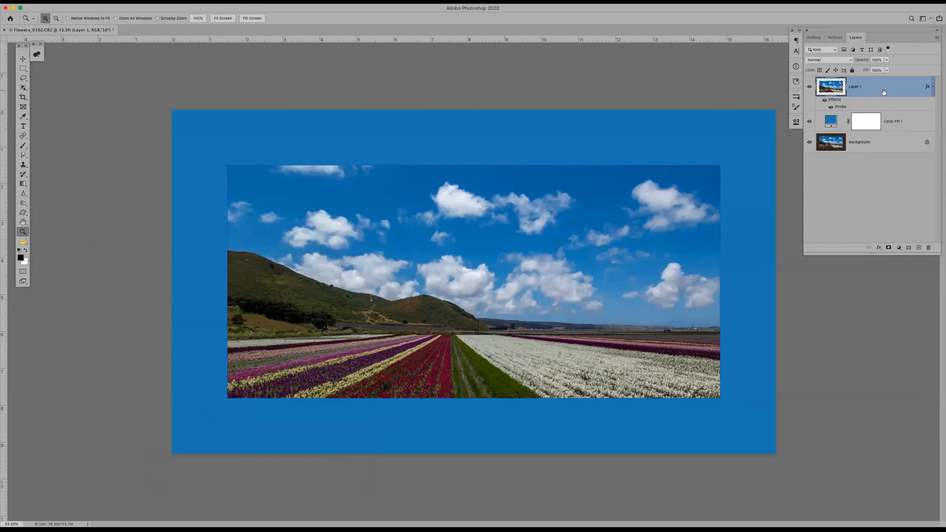
double_click(912, 86)
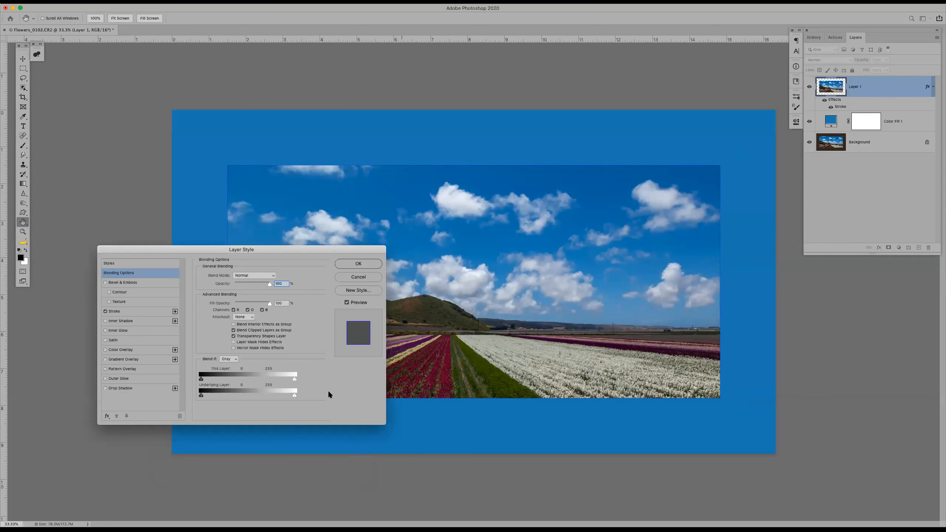
left_click(126, 388)
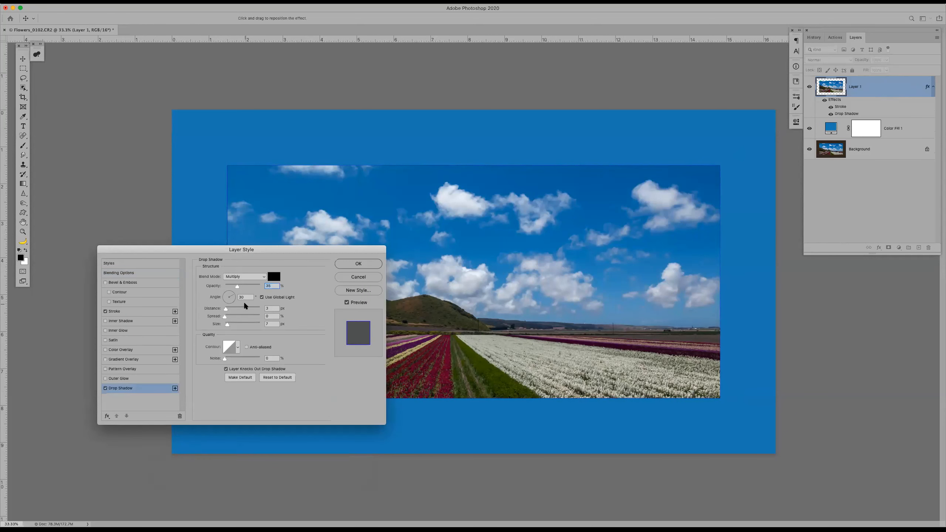
left_click_drag(501, 311, 506, 320)
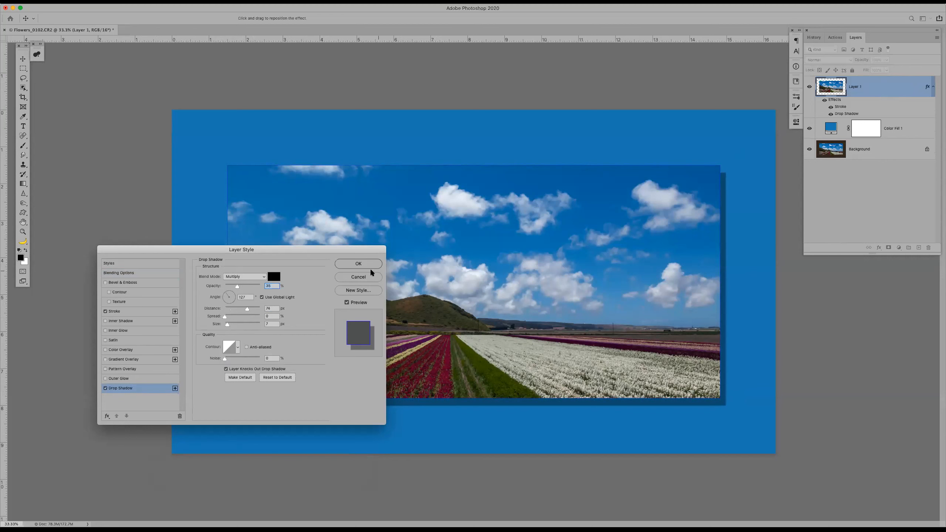
left_click(358, 264)
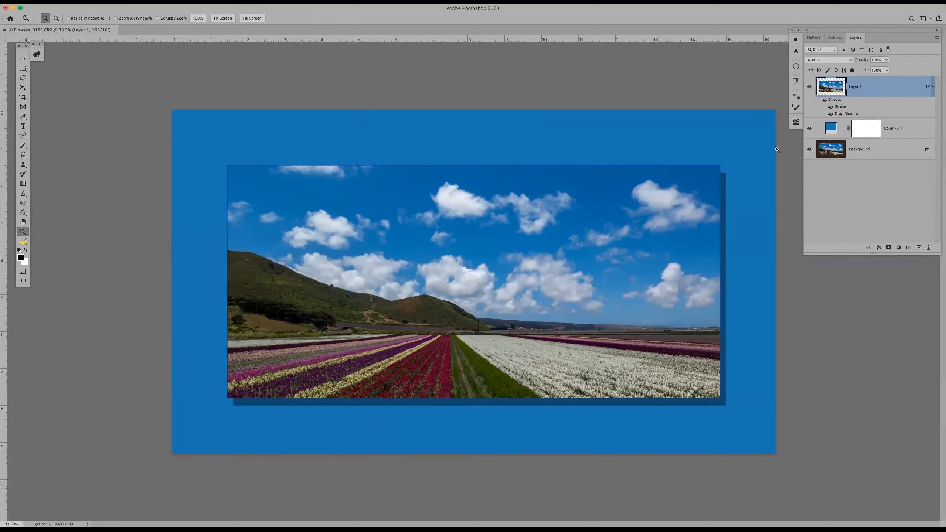
Delete the last Set Layer Styles step, which holds the outer glow, from the Mat With Stroke and Glow action
left_click(836, 37)
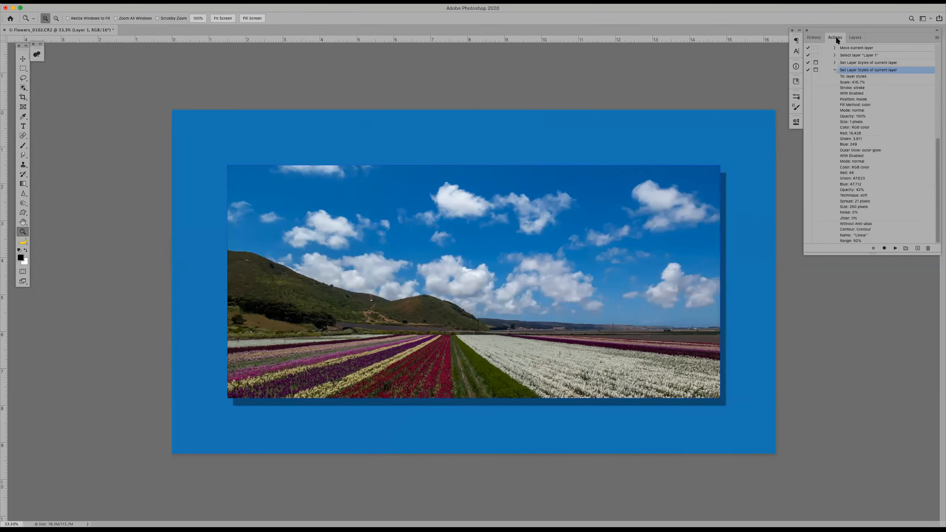
left_click(834, 71)
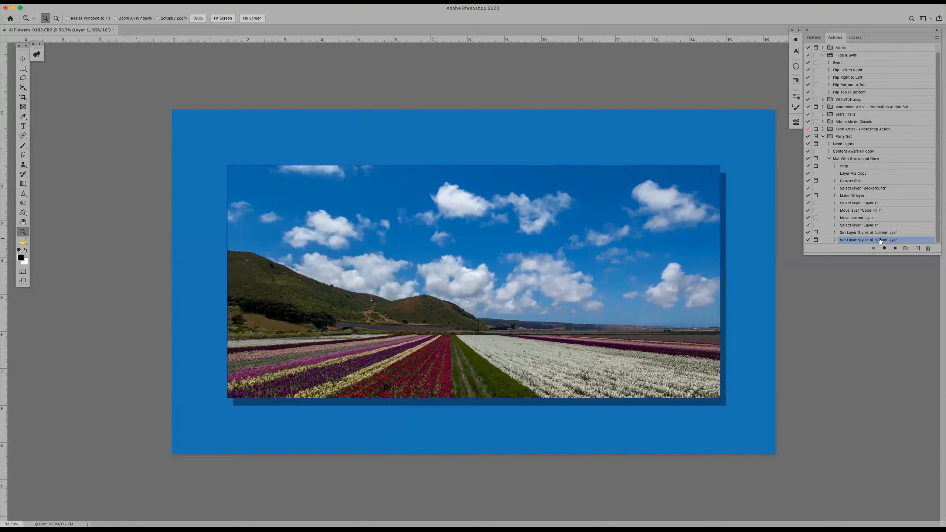
left_click_drag(915, 237, 930, 248)
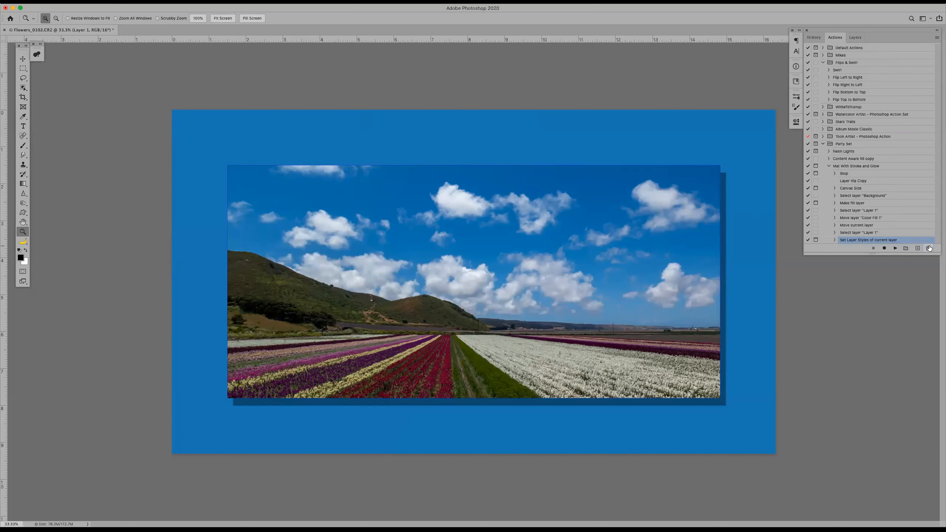
Try to record Layer 1's existing drop shadow into the action by reapplying its layer style unchanged, and stop recording
left_click(886, 249)
left_click(855, 37)
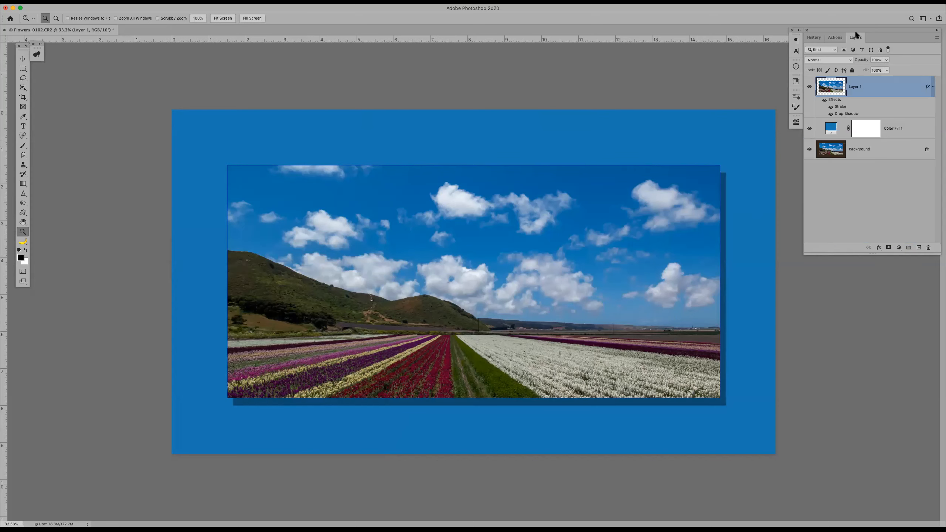
double_click(897, 85)
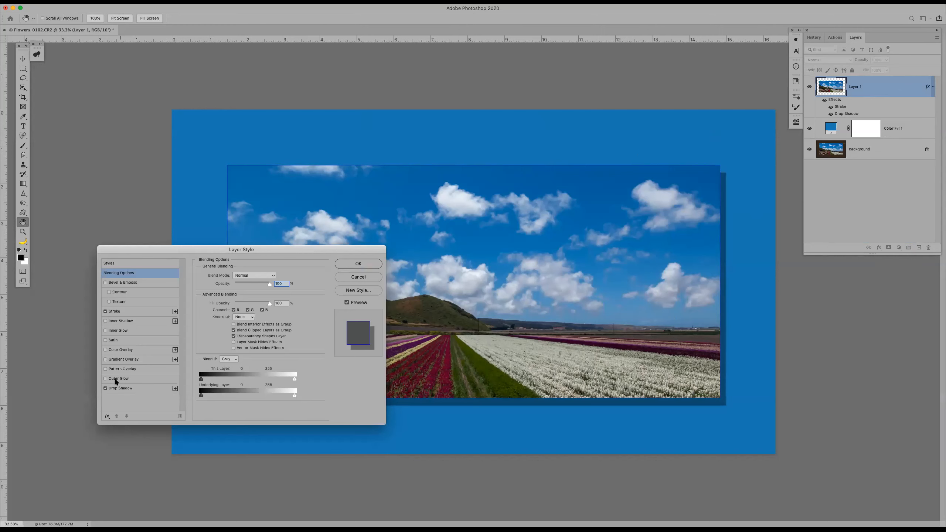
left_click(120, 389)
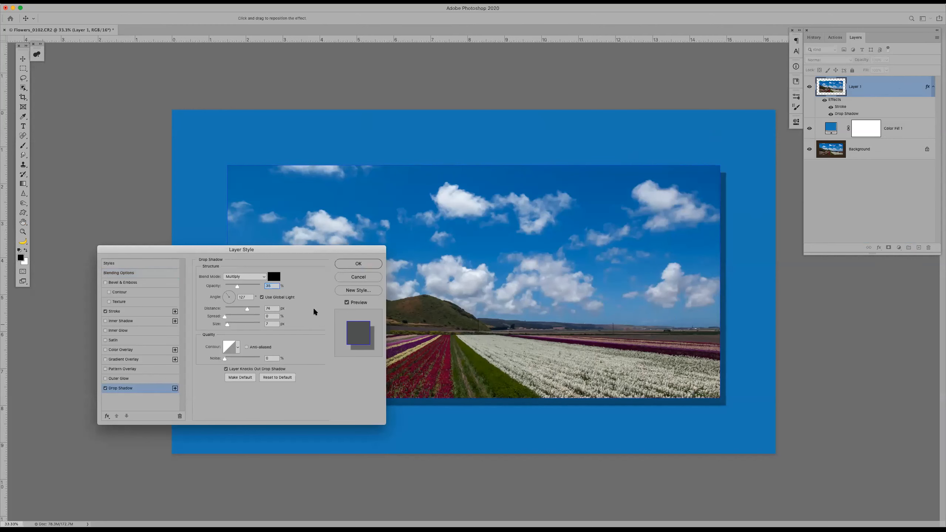
left_click(355, 263)
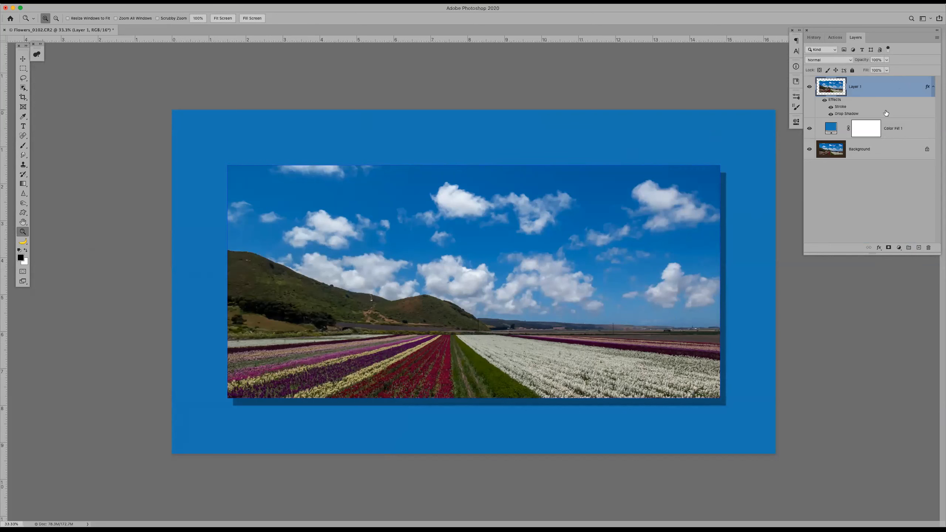
left_click(835, 38)
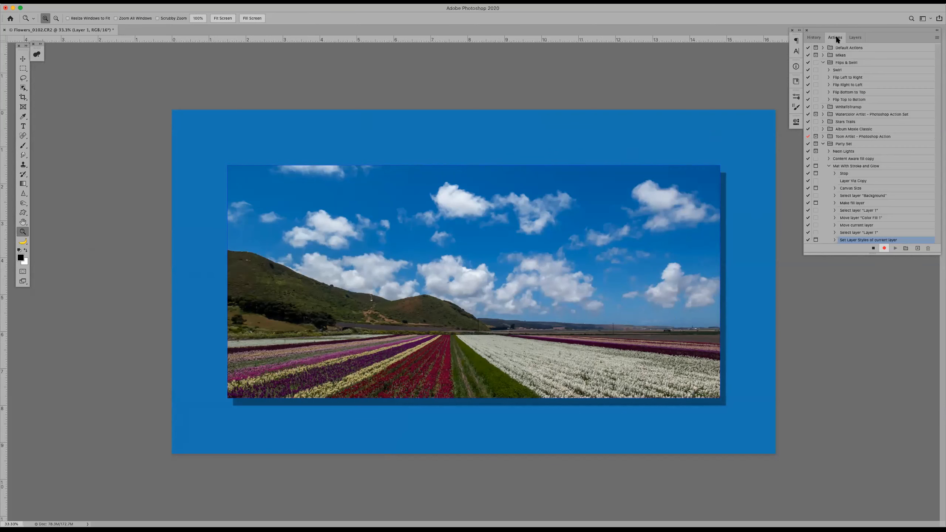
left_click(874, 249)
Restore the photo to its Crop history state and replay the Mat With Stroke and Glow action past its stop message
left_click(814, 37)
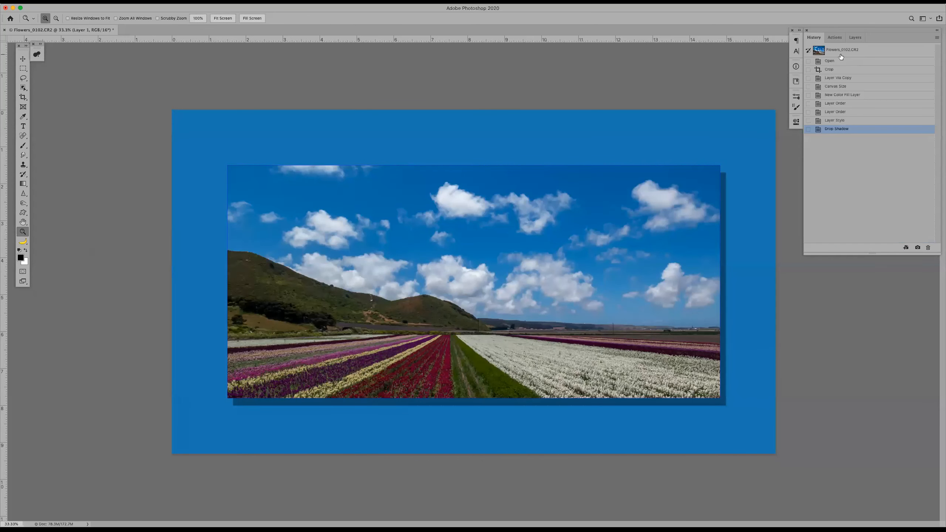
left_click(842, 78)
left_click(840, 70)
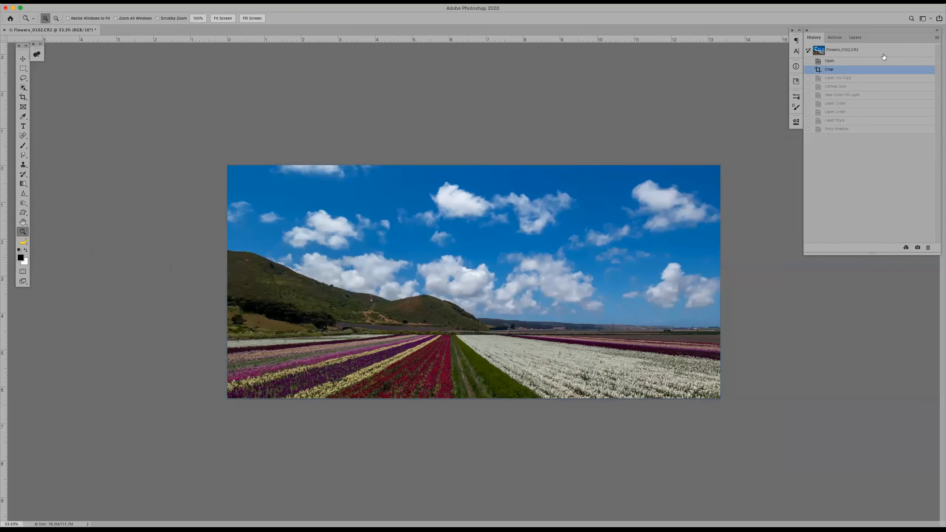
left_click(841, 39)
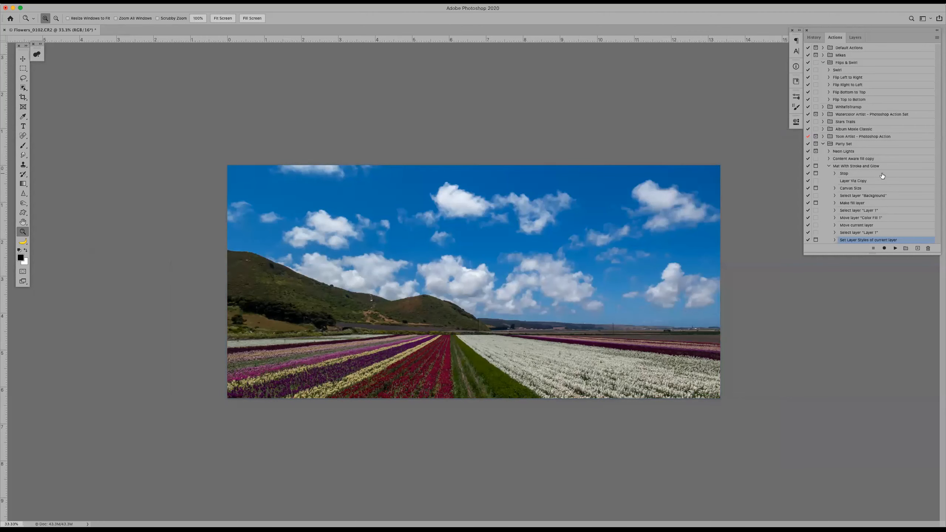
left_click(857, 168)
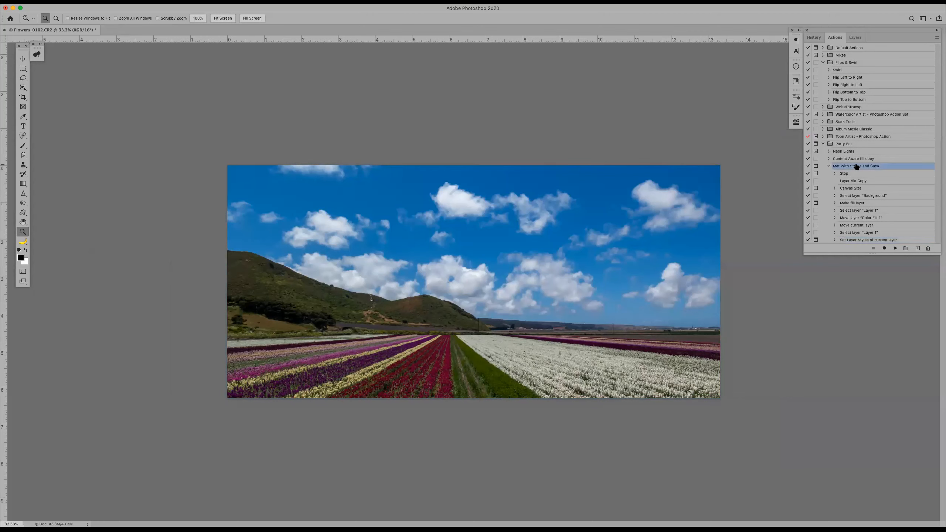
left_click(895, 249)
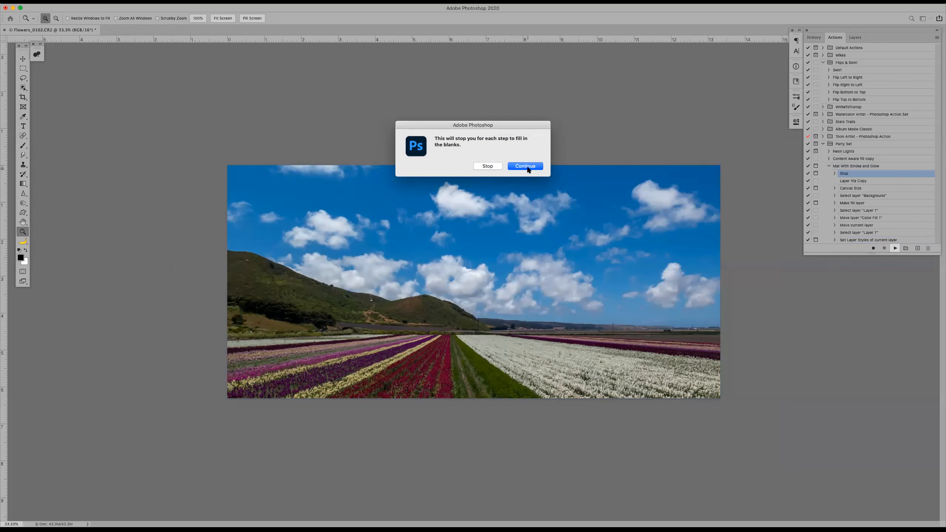
left_click(527, 167)
Accept the recorded canvas extension and Color Fill 1 layer, and pick a brighter, more saturated blue for the mat
left_click(274, 215)
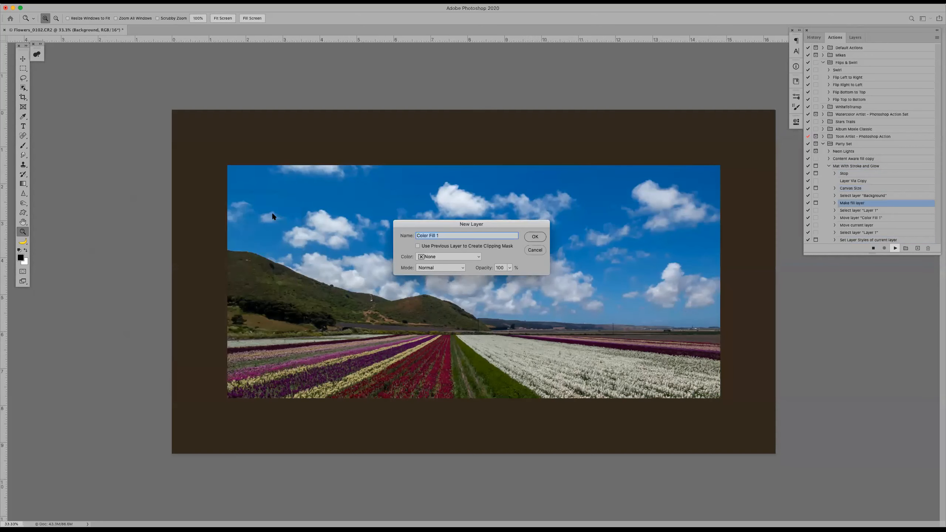
left_click(535, 237)
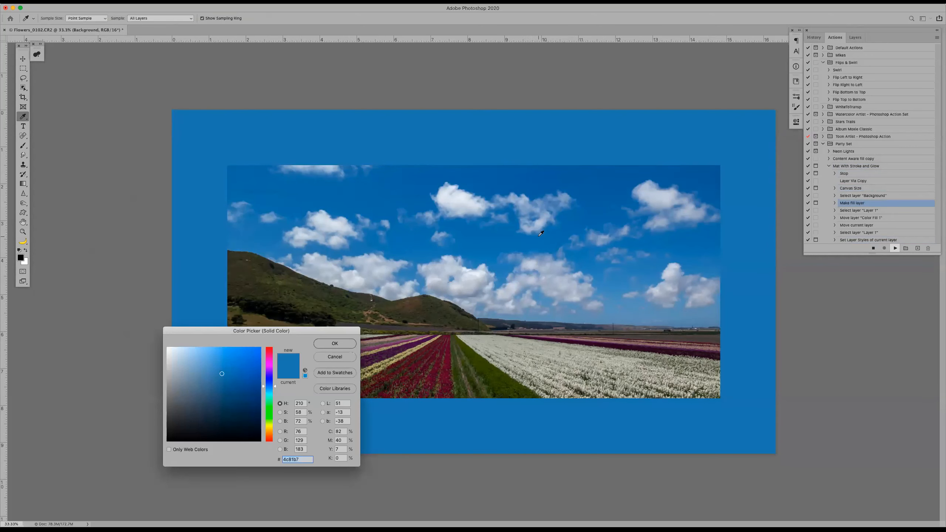
left_click(247, 363)
left_click(325, 345)
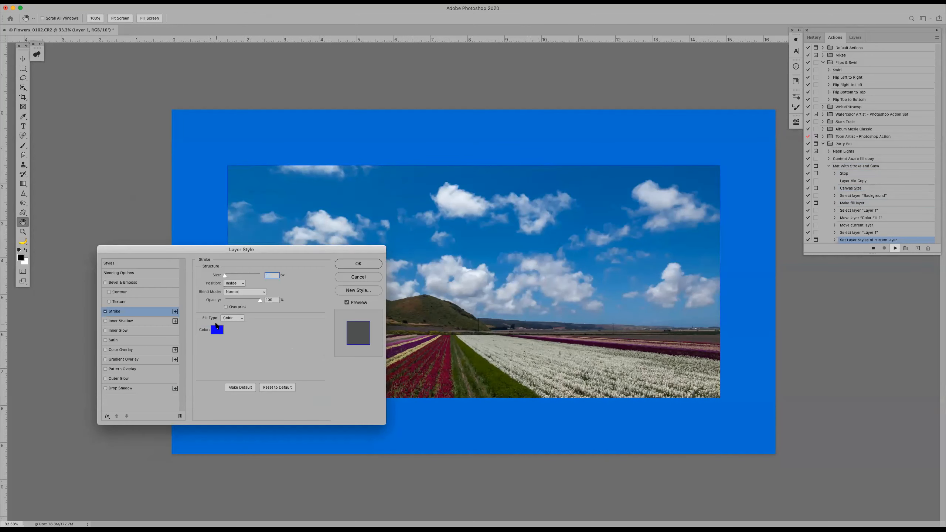
Change the inside stroke to a light pink about 68 px wide and accept the layer style
left_click(217, 330)
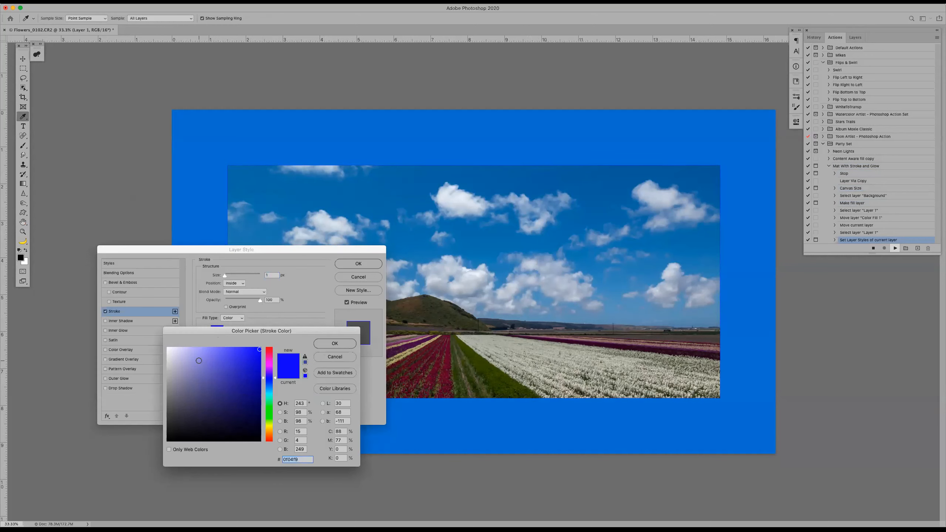
left_click(199, 361)
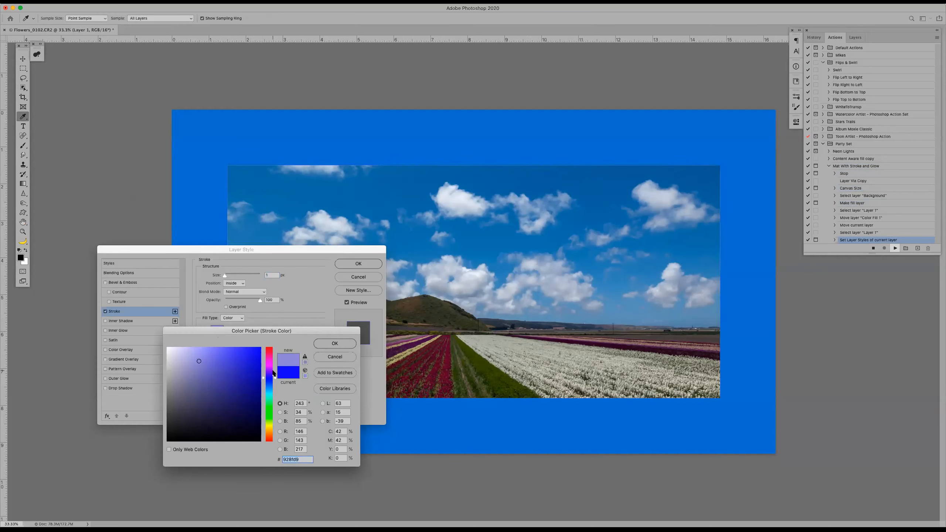
left_click_drag(275, 376, 277, 362)
left_click(334, 344)
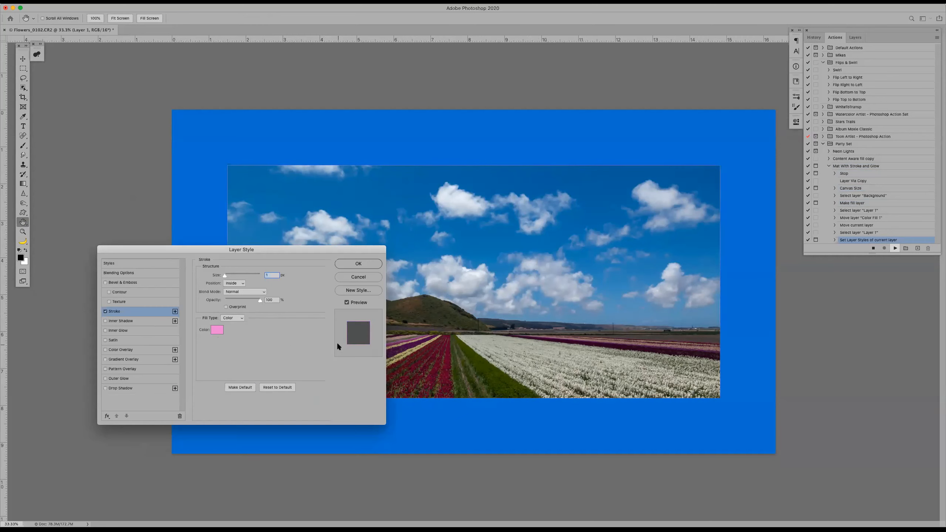
left_click_drag(226, 275, 236, 275)
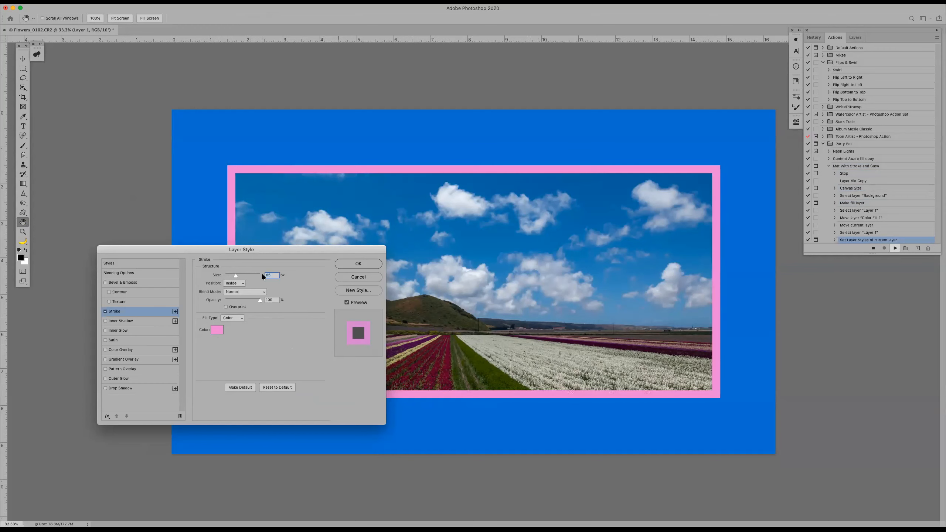
left_click(343, 265)
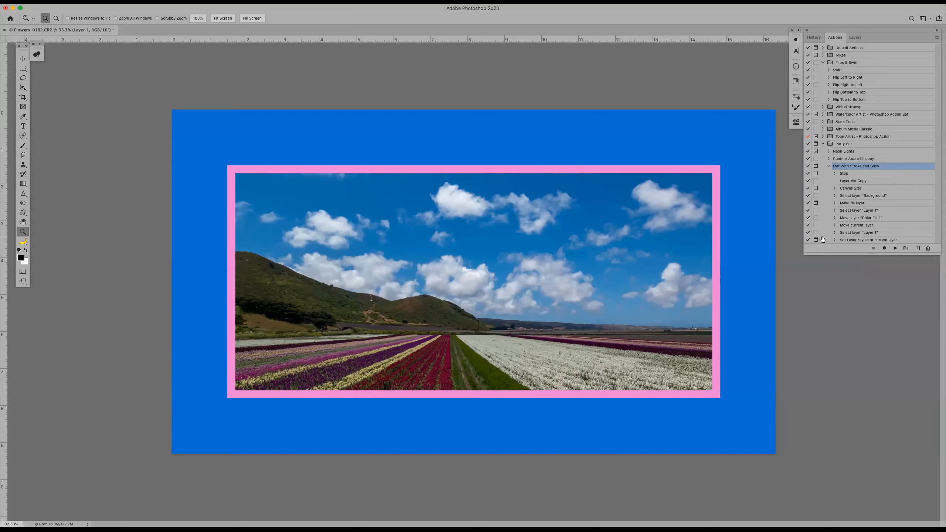
Record a drop shadow on Layer 1, offset to the lower right, after the action's Set Layer Styles step, and return to the actions list
left_click(858, 239)
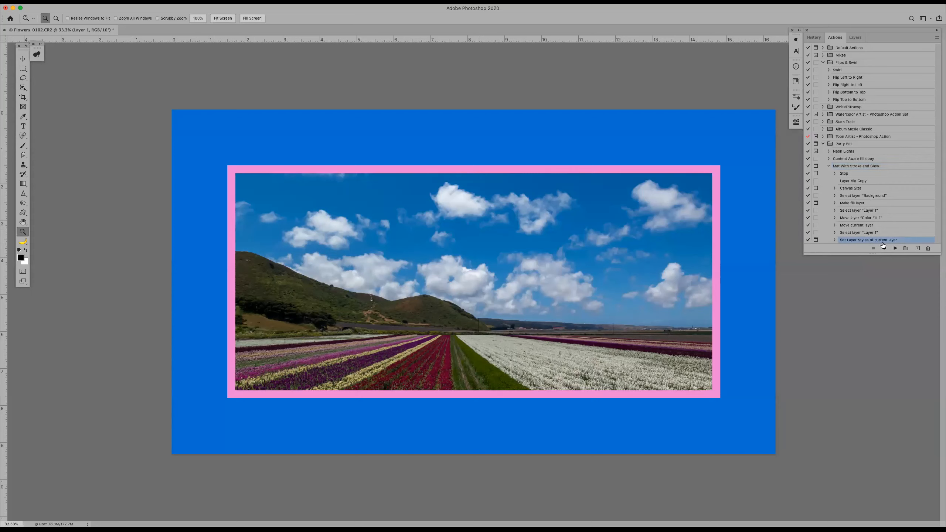
left_click(869, 167)
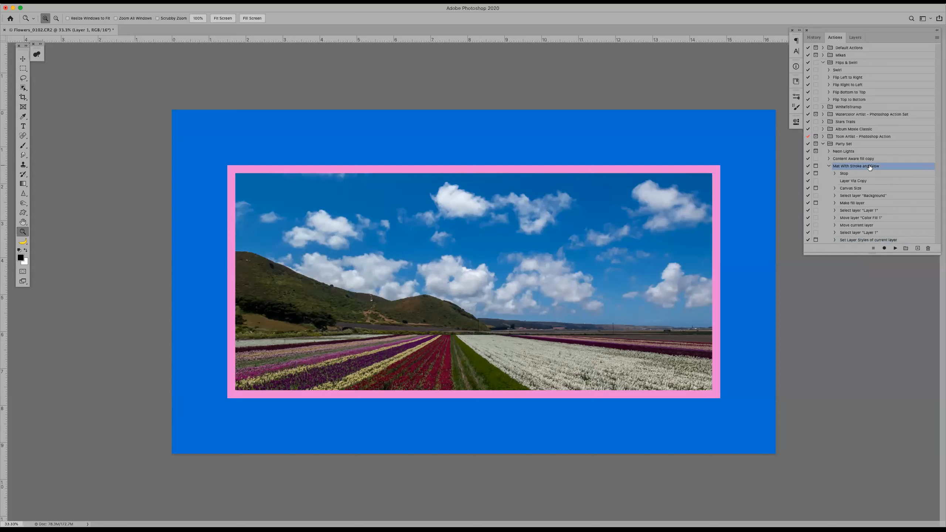
left_click(885, 241)
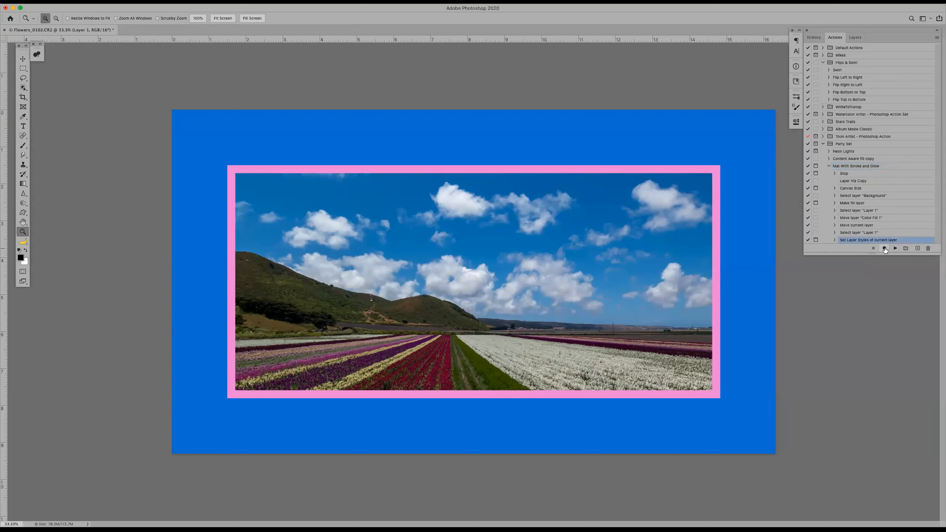
left_click(885, 249)
left_click(856, 37)
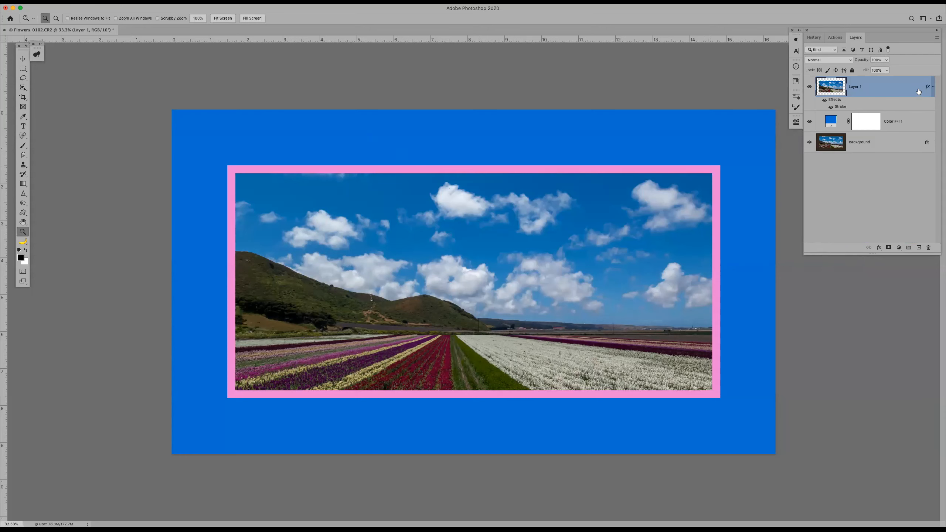
double_click(902, 87)
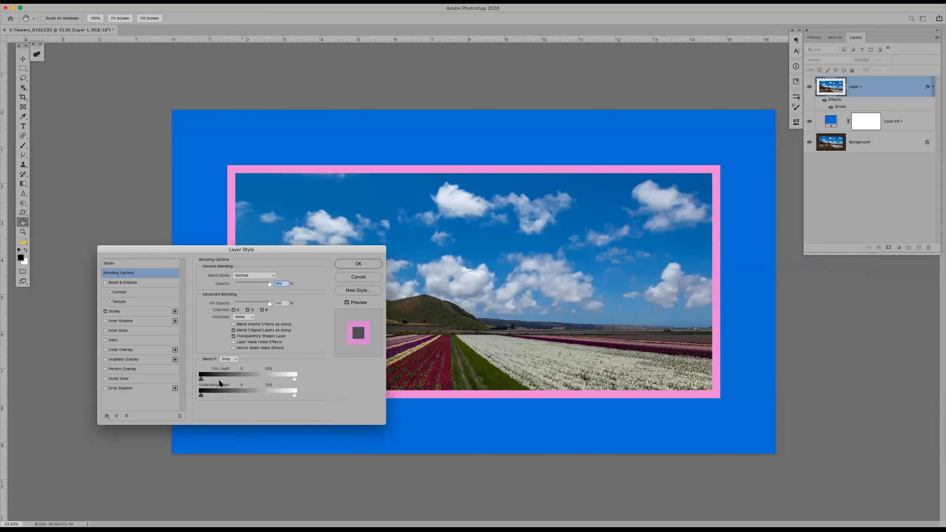
left_click(122, 389)
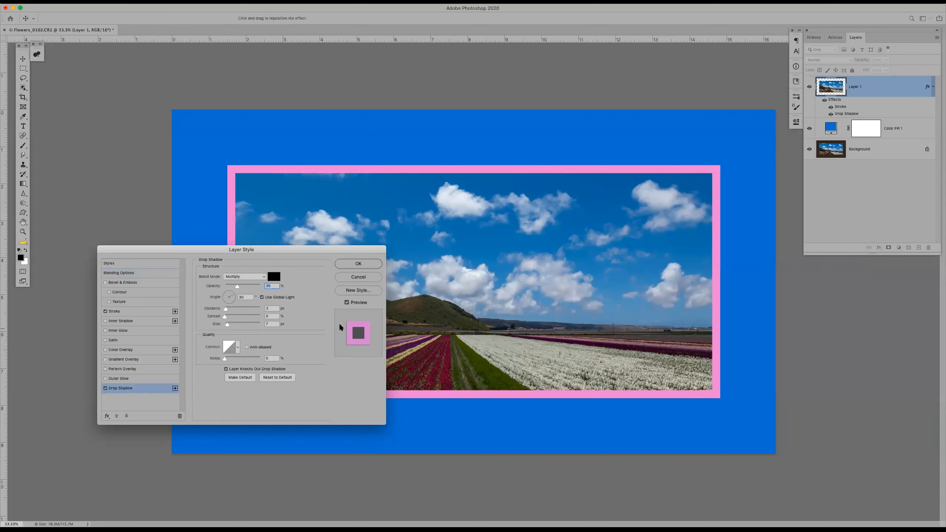
left_click_drag(501, 293, 508, 305)
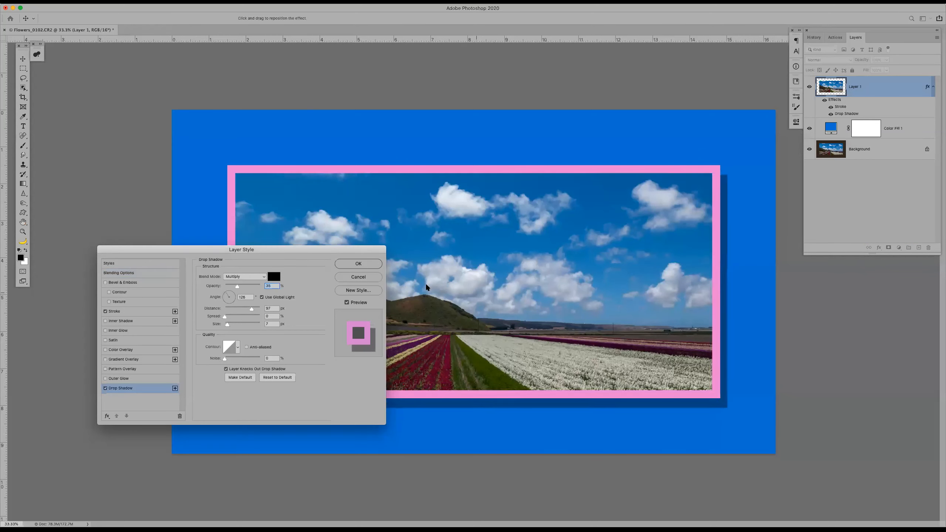
left_click(358, 264)
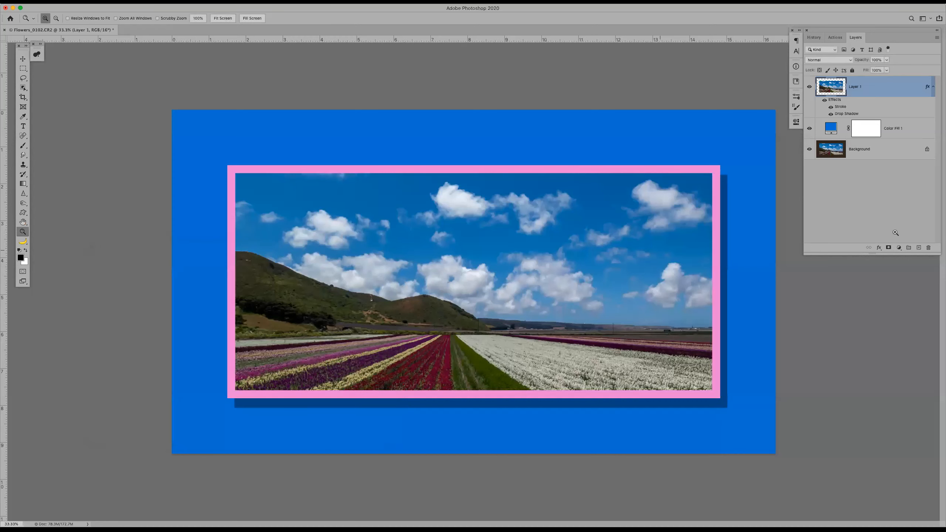
left_click(835, 38)
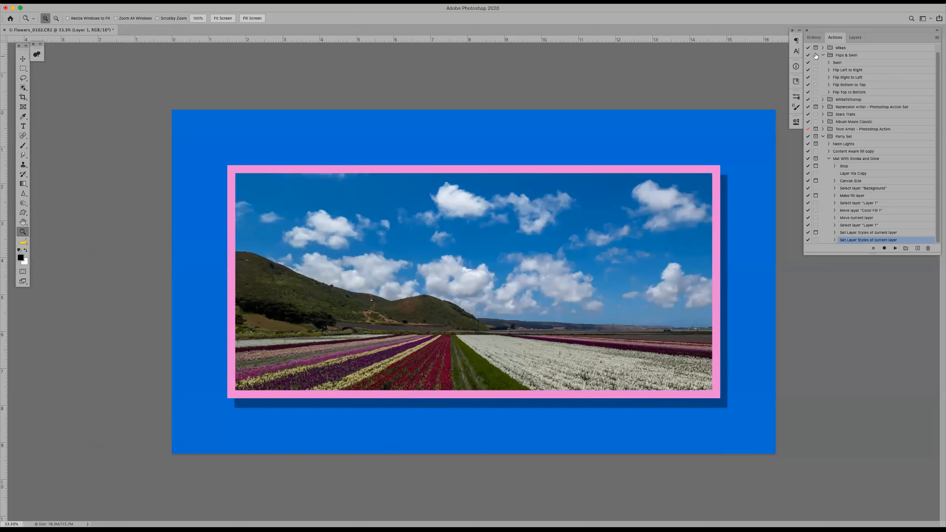
Restore the photo to its Crop history state and try playing the action from its final Set Layer Styles step
left_click(814, 37)
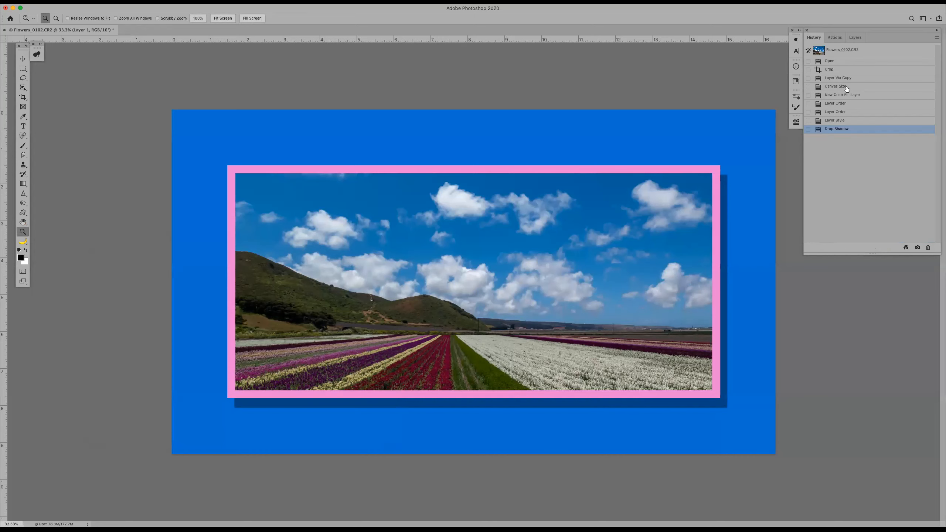
left_click(843, 70)
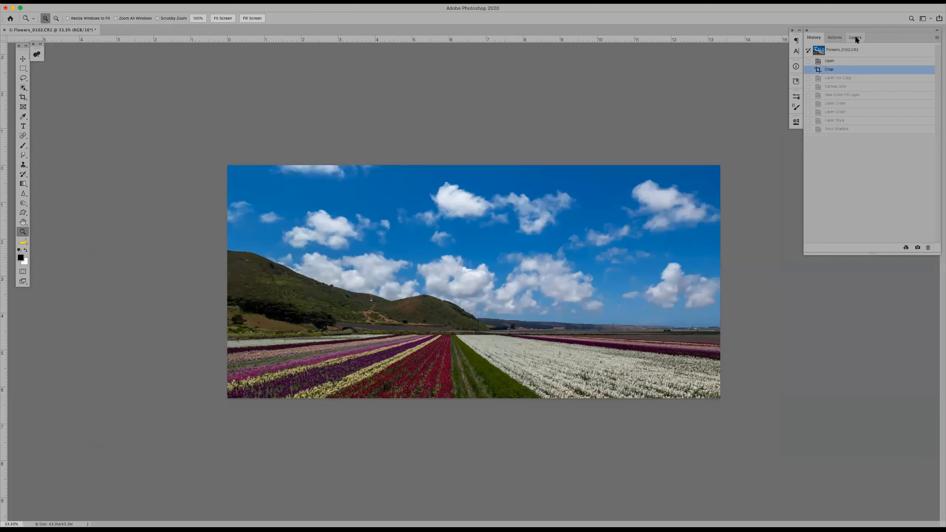
left_click(835, 38)
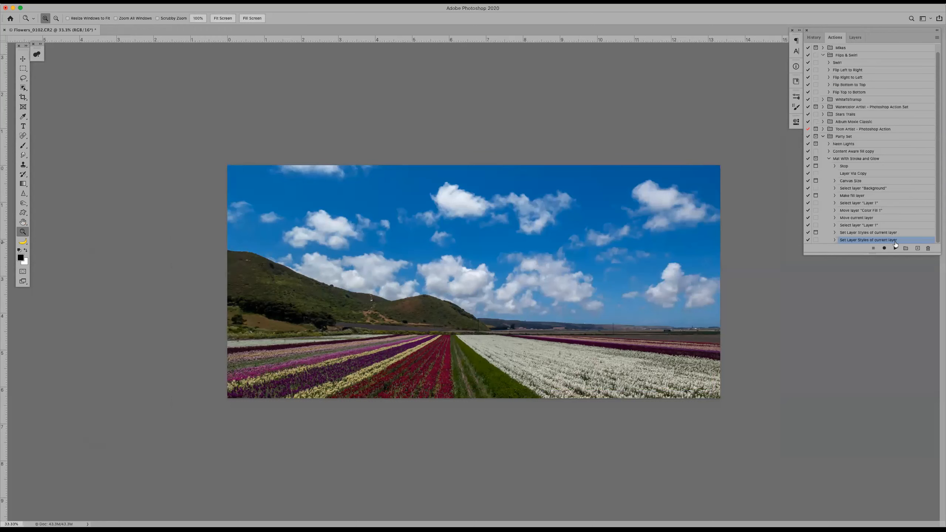
left_click(896, 248)
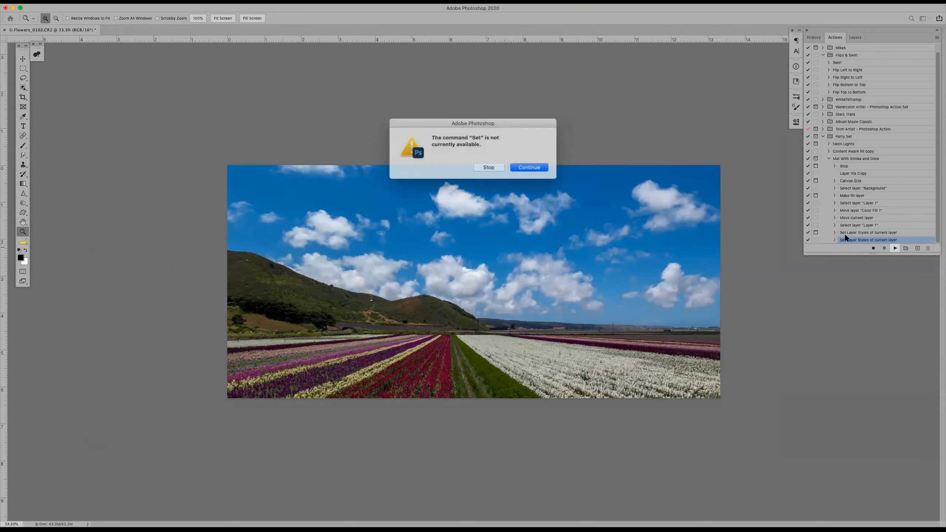
left_click(529, 167)
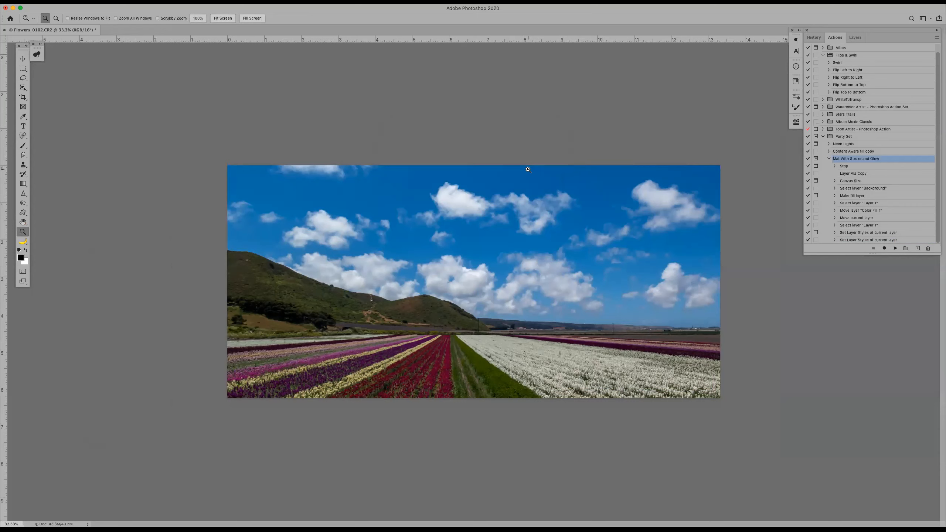
Replay the Mat With Stroke and Glow action from its beginning, accepting the recorded canvas extension, fill layer, mat color and stroke unchanged
left_click(869, 166)
left_click(868, 159)
left_click(896, 248)
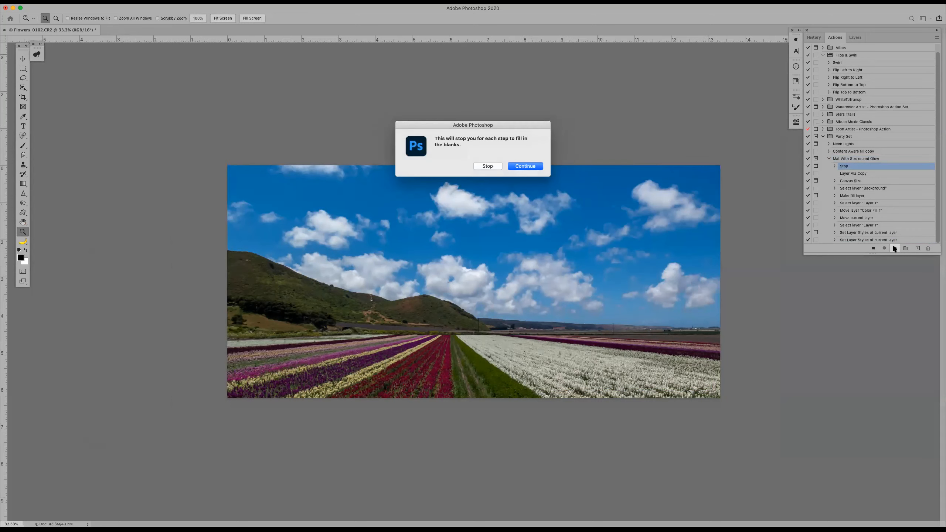
left_click(524, 166)
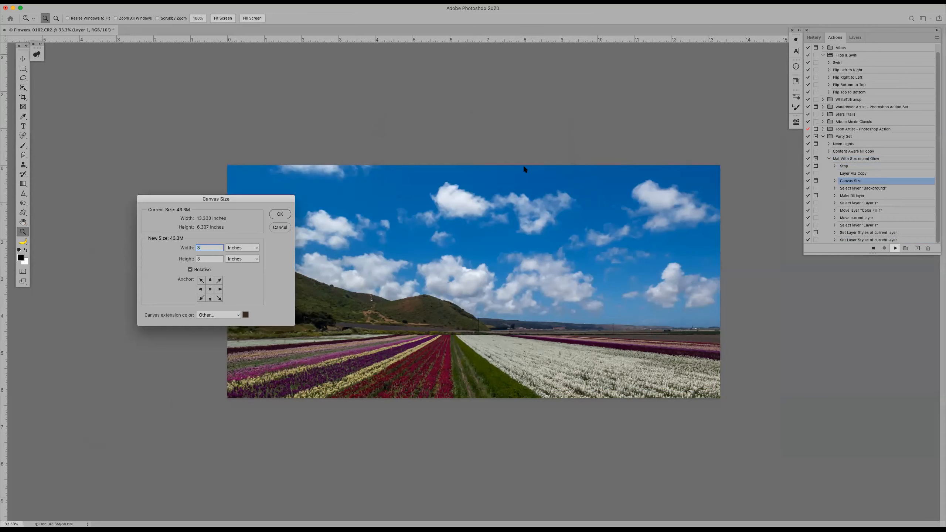
left_click(280, 214)
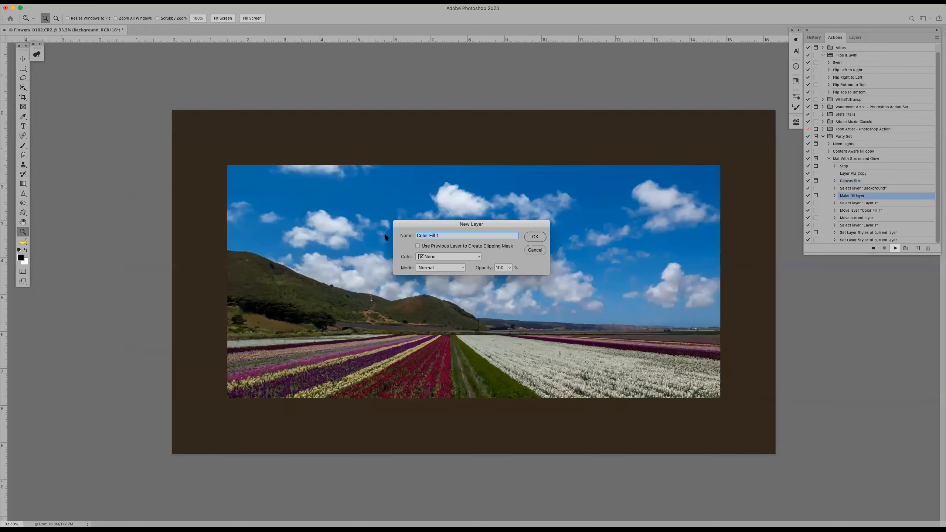
left_click(531, 239)
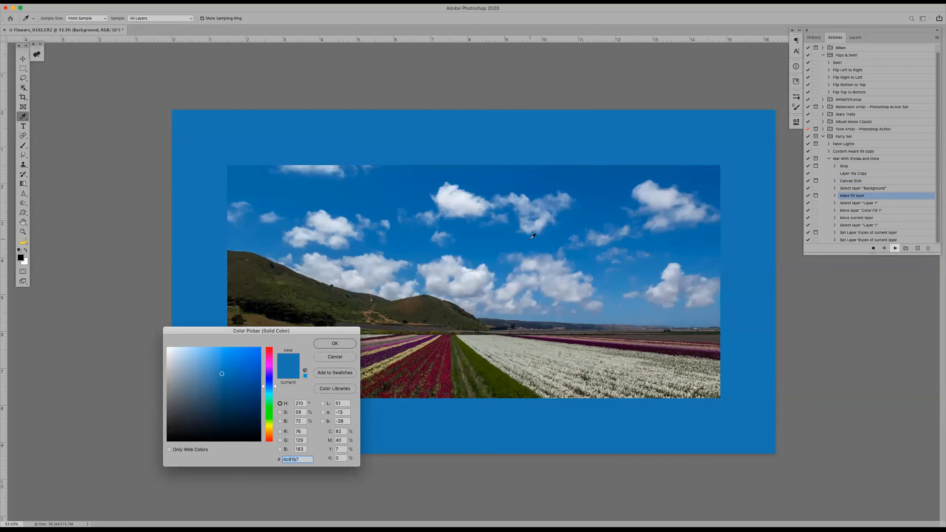
left_click(334, 345)
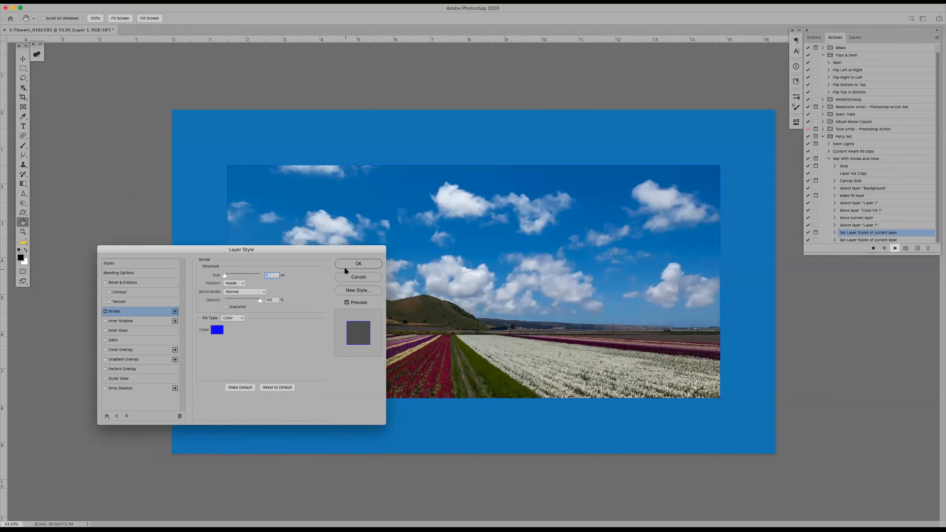
left_click(345, 264)
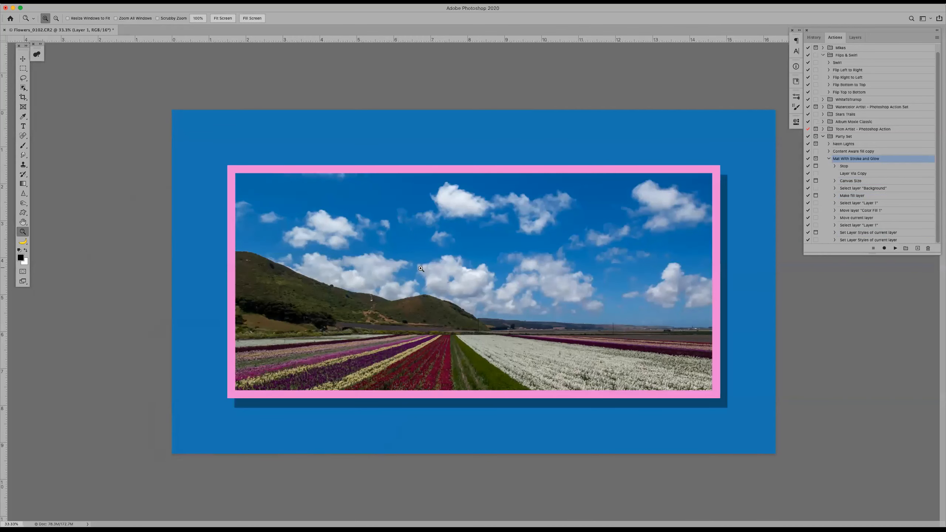
Examine the action's final Set Layer Styles step and the Stroke settings on Layer 1, leaving them unchanged
left_click(880, 240)
left_click(835, 239)
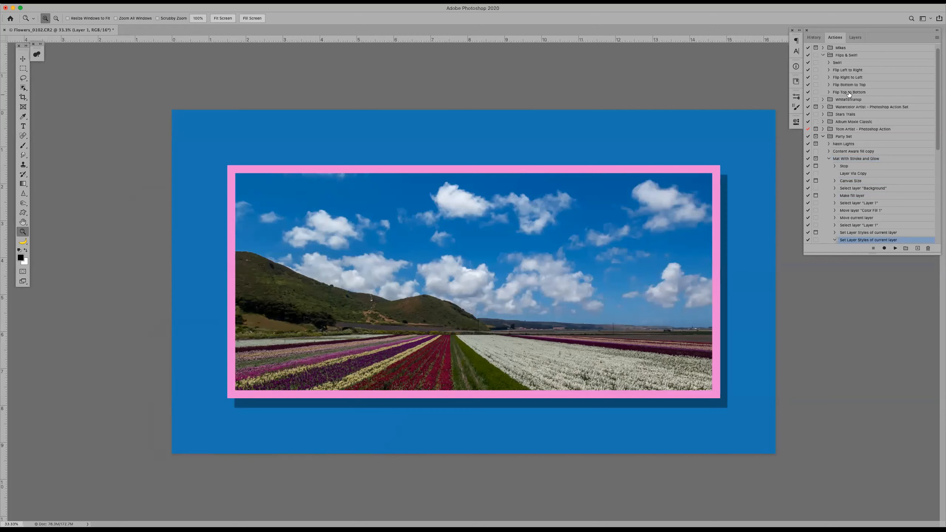
left_click(858, 36)
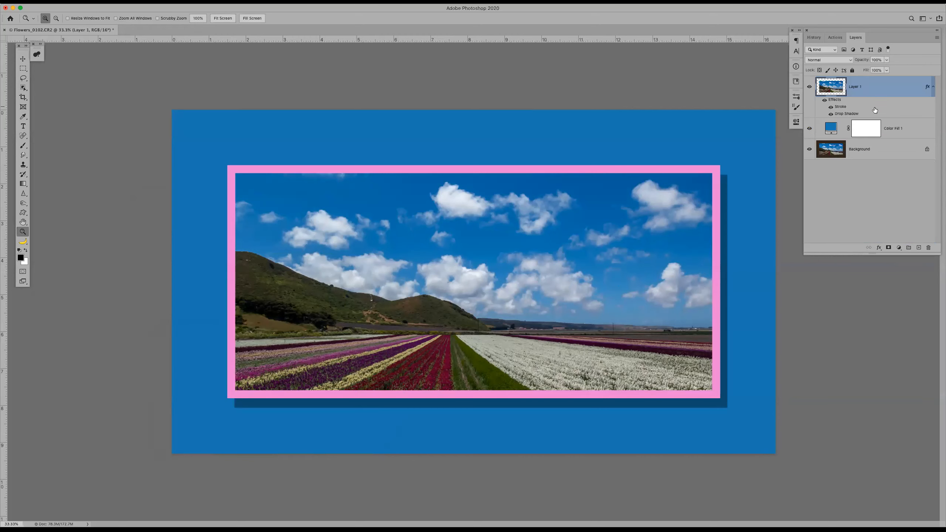
double_click(848, 106)
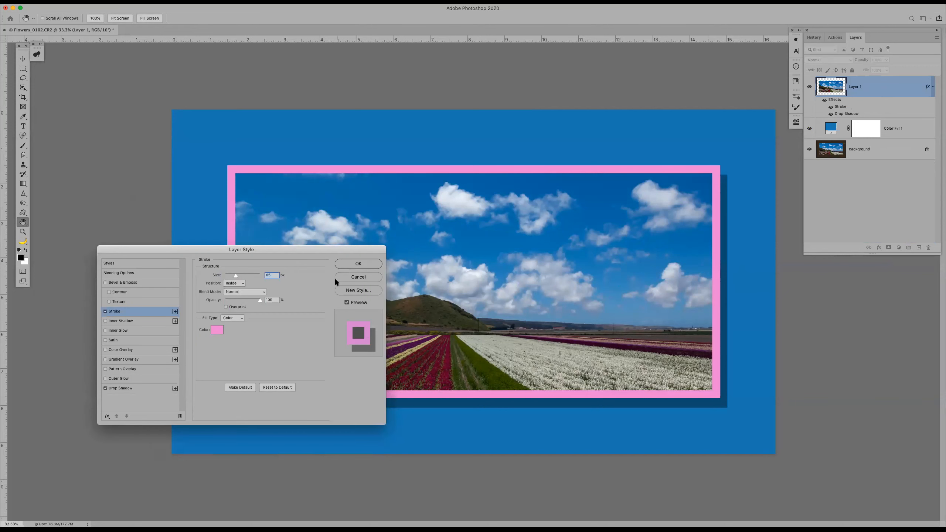
left_click(354, 276)
key("z")
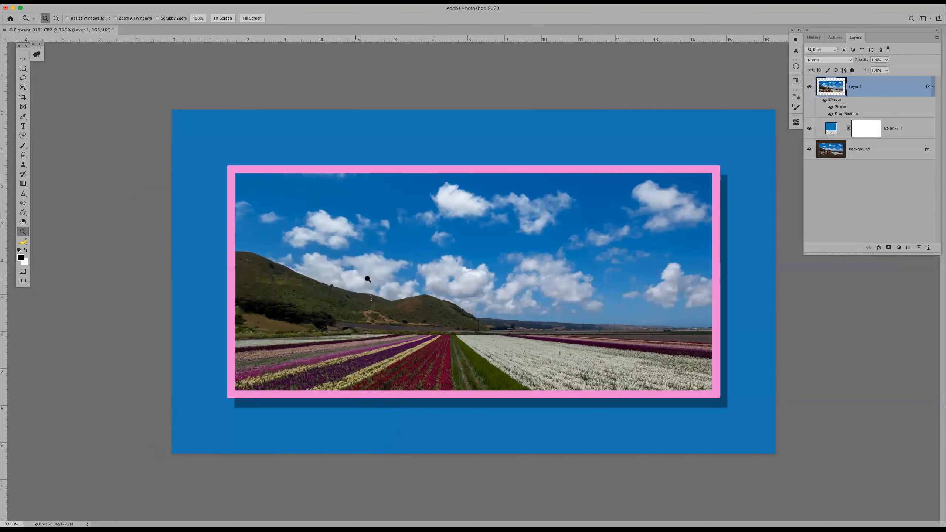
Delete the final Set Layer Styles step from the Mat With Stroke and Glow action and restore the photo to its Crop history state
left_click(836, 38)
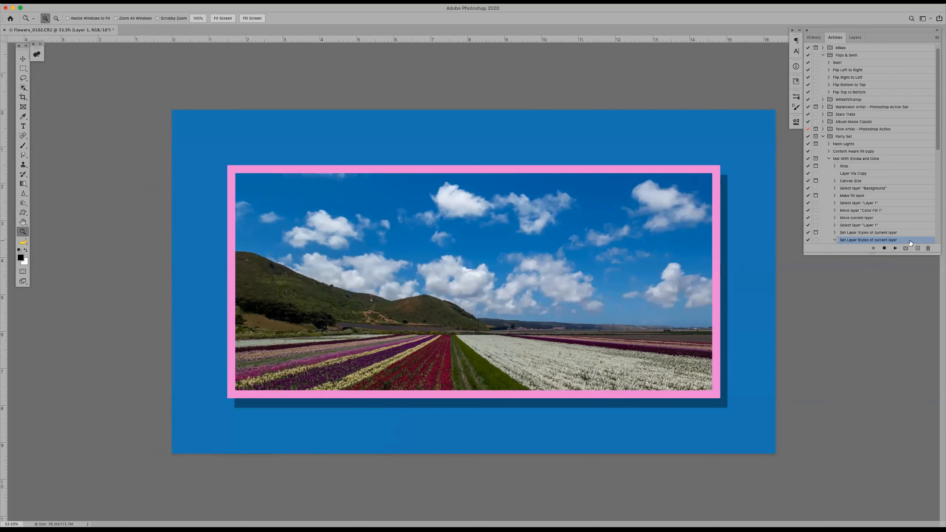
left_click_drag(920, 240, 929, 248)
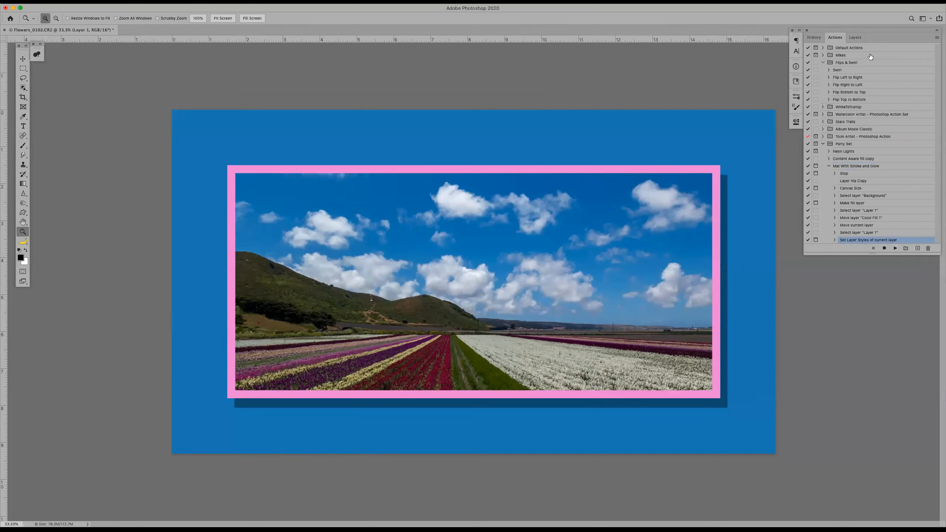
left_click(816, 38)
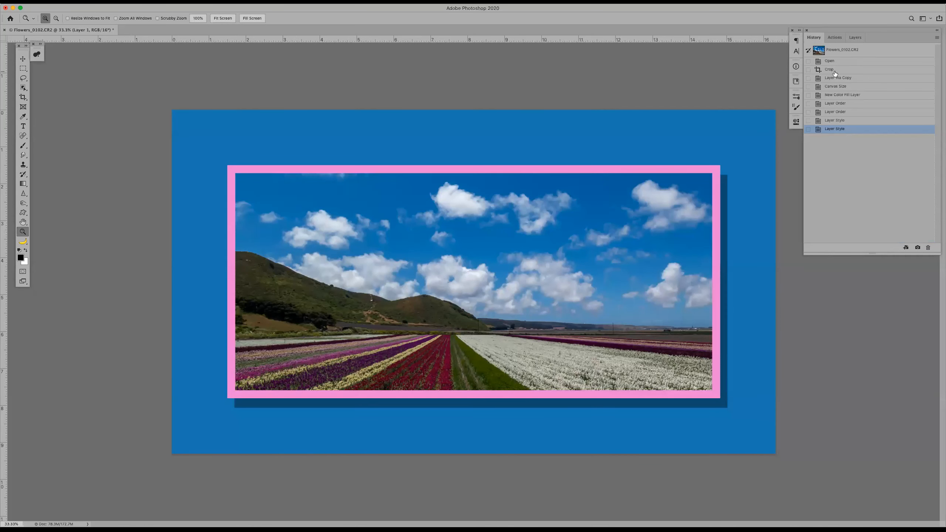
left_click(834, 70)
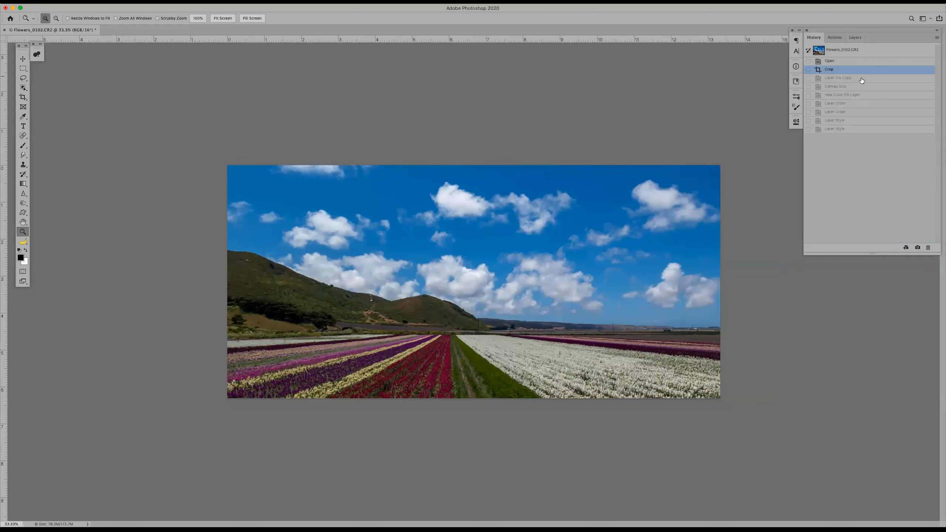
left_click(853, 37)
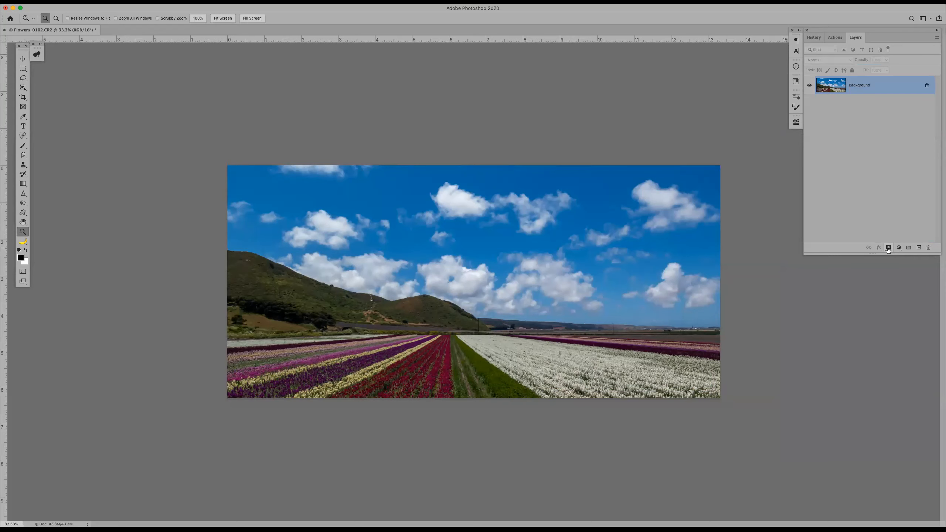
left_click(836, 36)
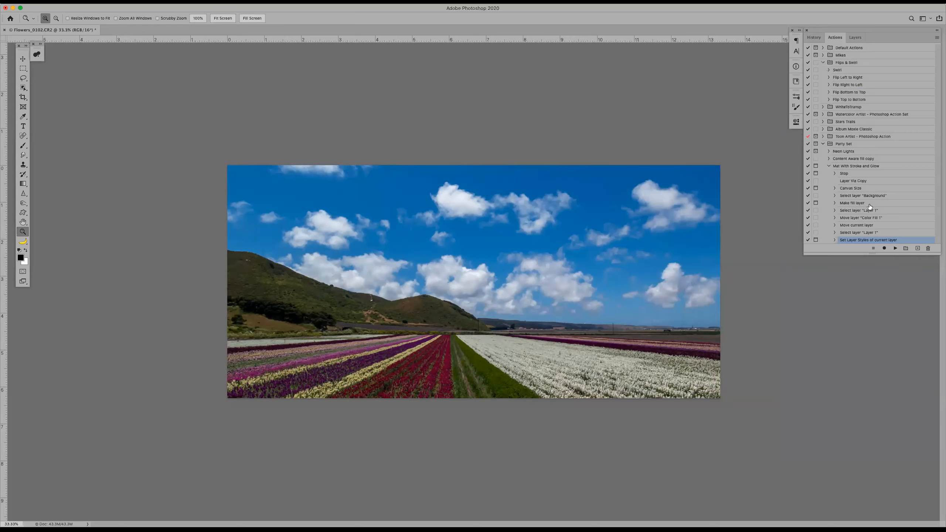
left_click(883, 248)
left_click(873, 248)
Replay the action from its Stop step, accepting the recorded canvas extension, Color Fill 1 layer, blue mat and stroke
left_click(860, 174)
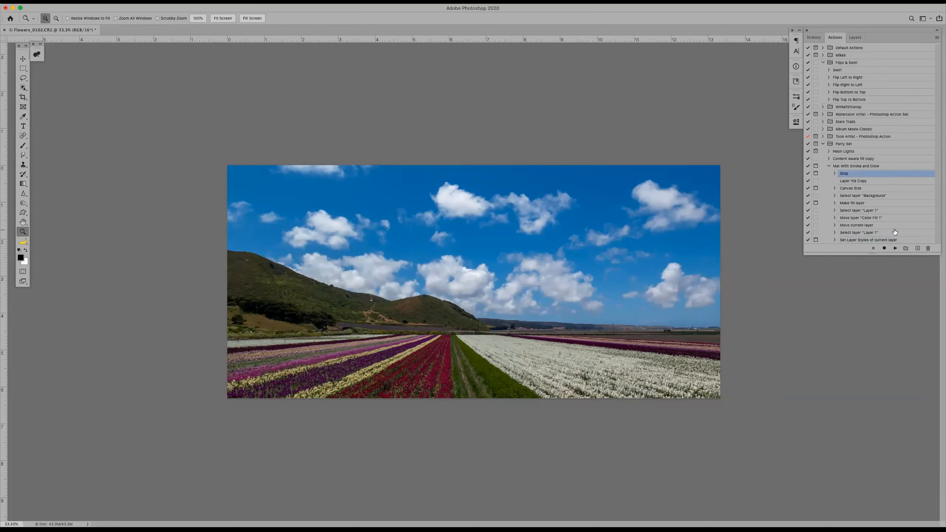
left_click(895, 248)
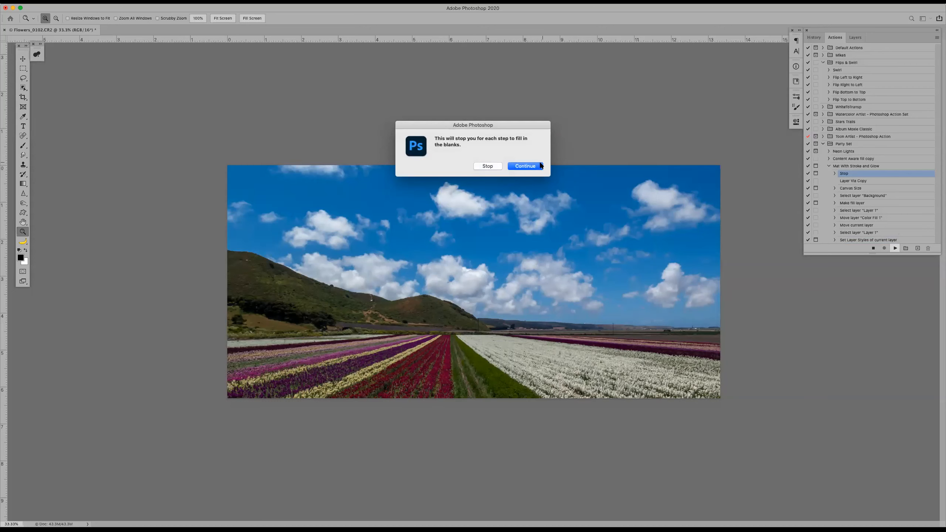
left_click(525, 166)
key("Return")
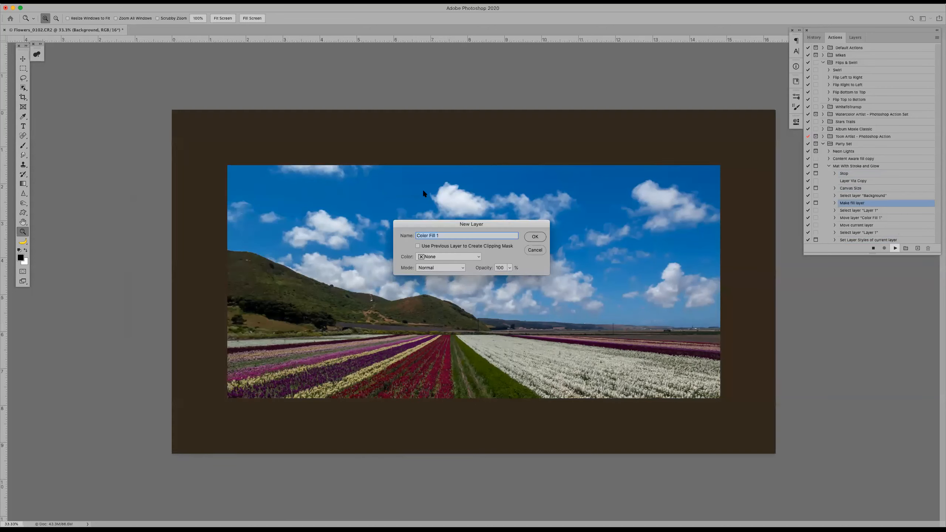
key("Return")
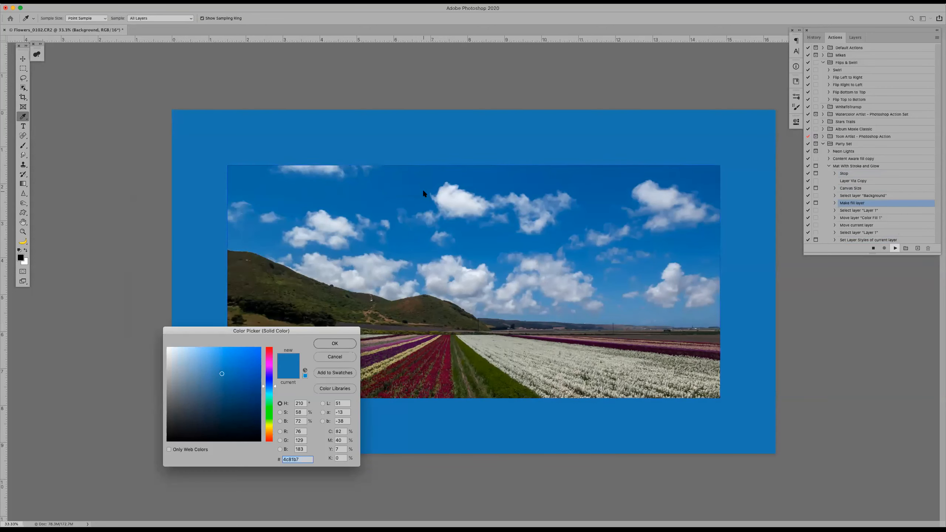
key("Return")
key("Return")
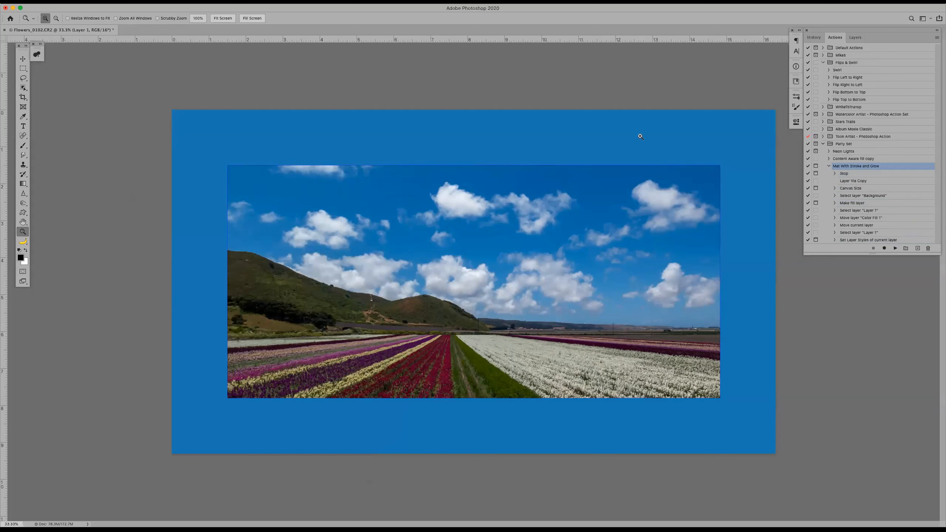
Record a drop shadow on Layer 1 after the Set Layer Styles step, offset slightly to the lower right at about 123°, and return to the actions list
left_click(883, 241)
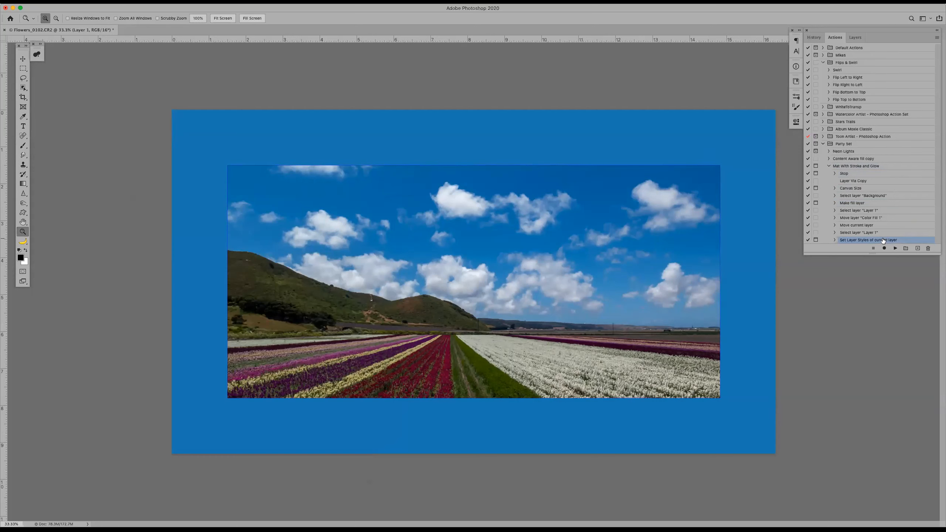
left_click(884, 248)
left_click(853, 37)
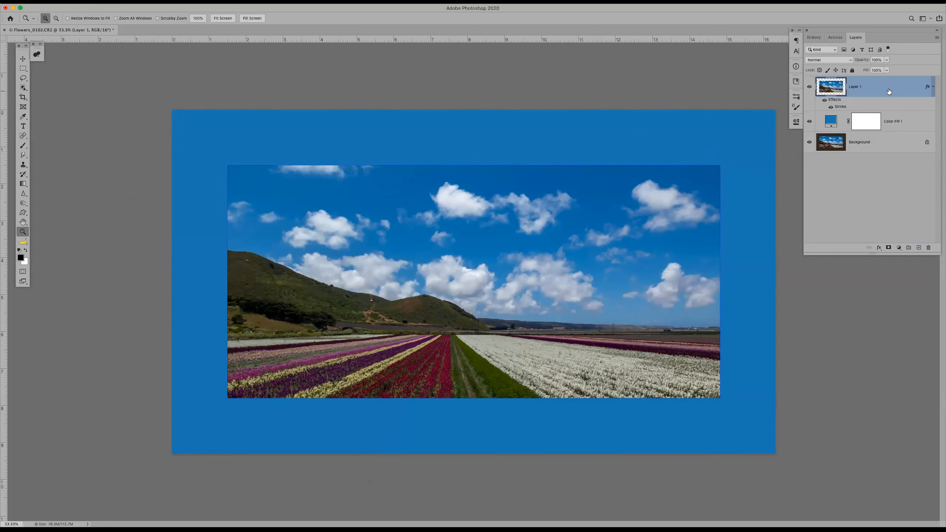
double_click(900, 85)
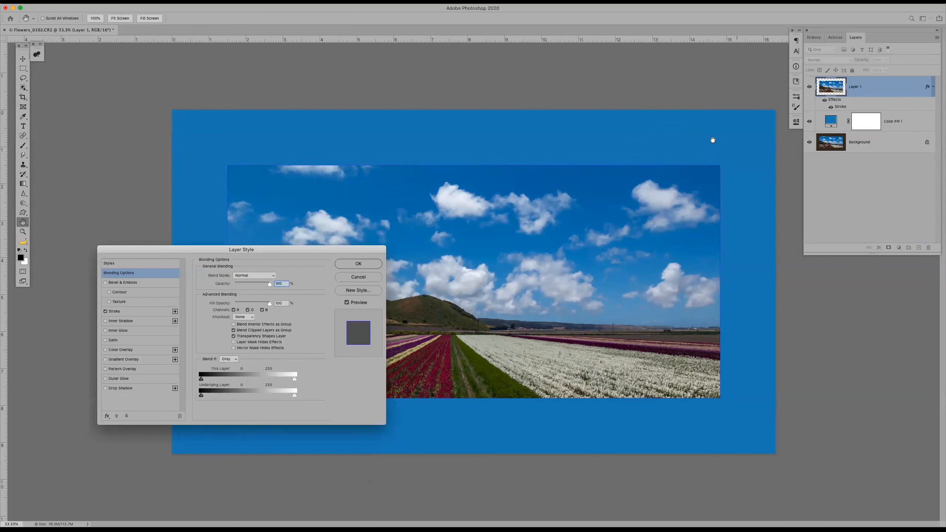
left_click(123, 389)
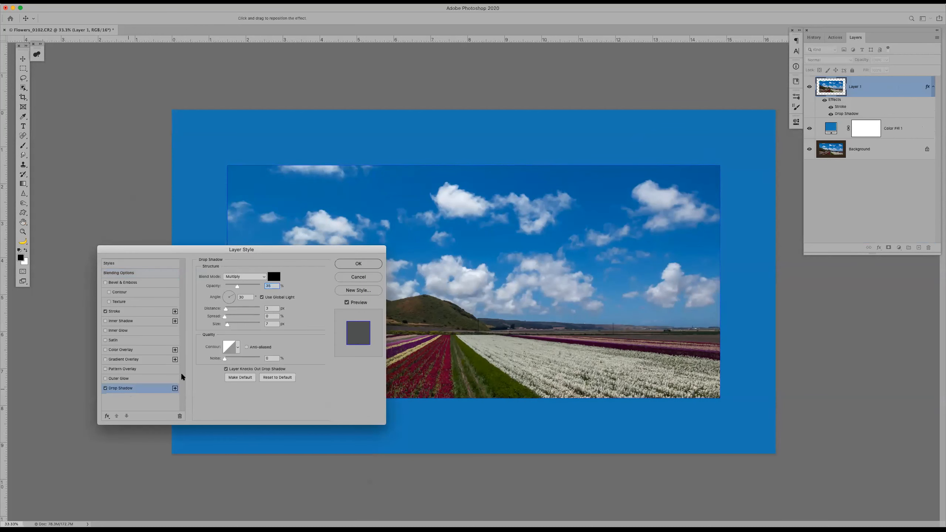
left_click_drag(482, 289, 481, 289)
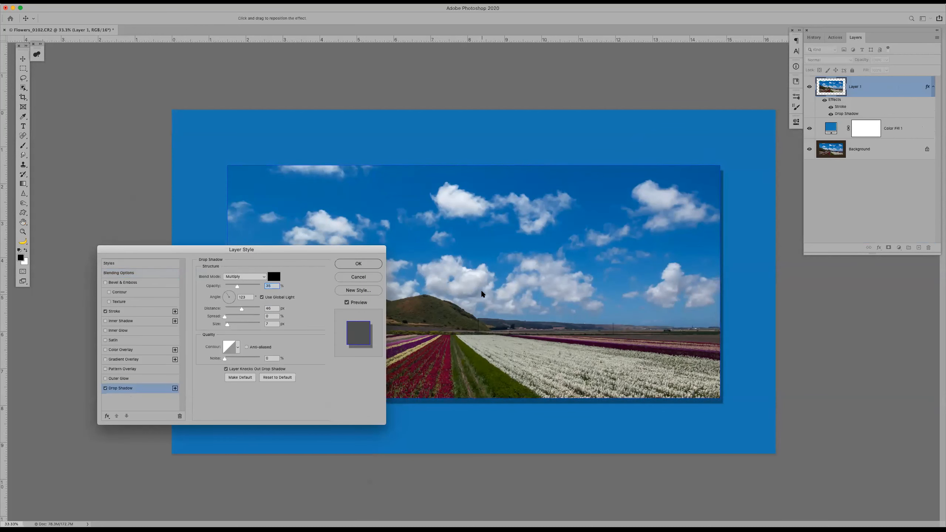
left_click(347, 263)
key("z")
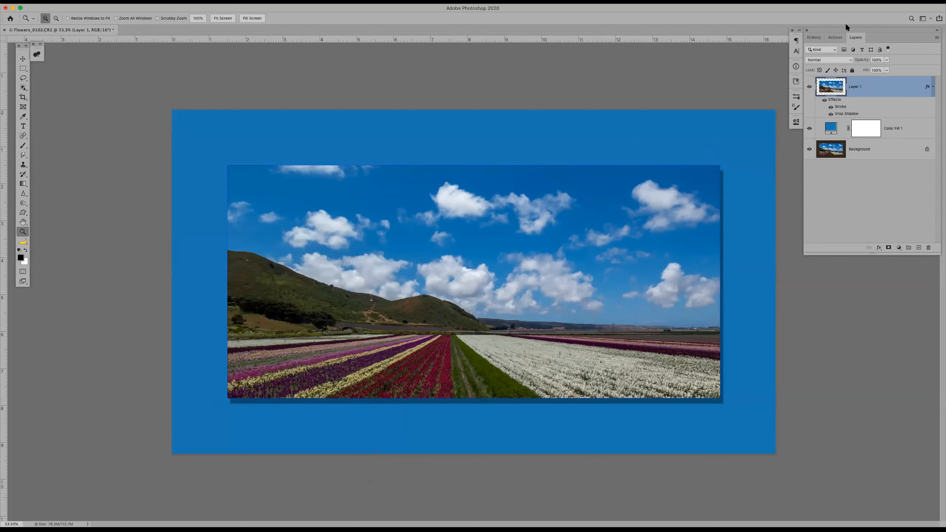
left_click(837, 37)
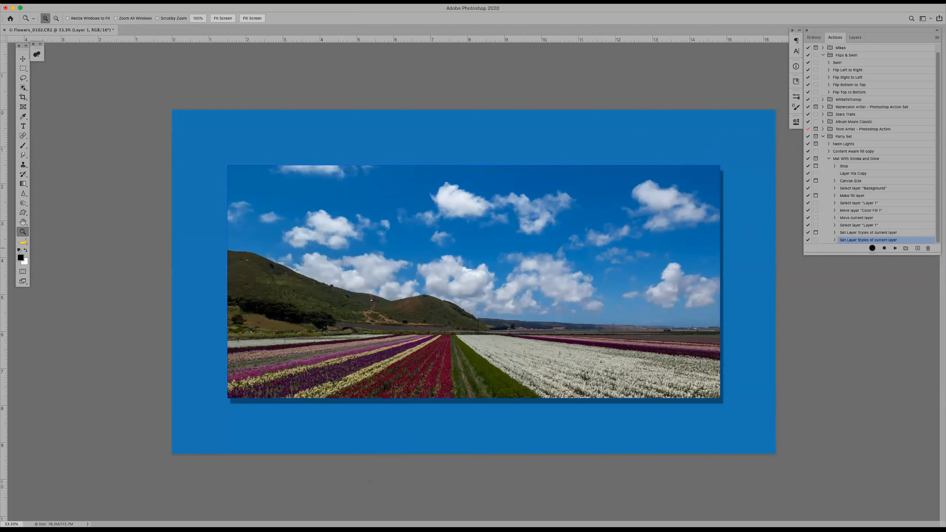
Check the layer stack with Layer 1's effects and restore the photo to its Crop history state
left_click(855, 37)
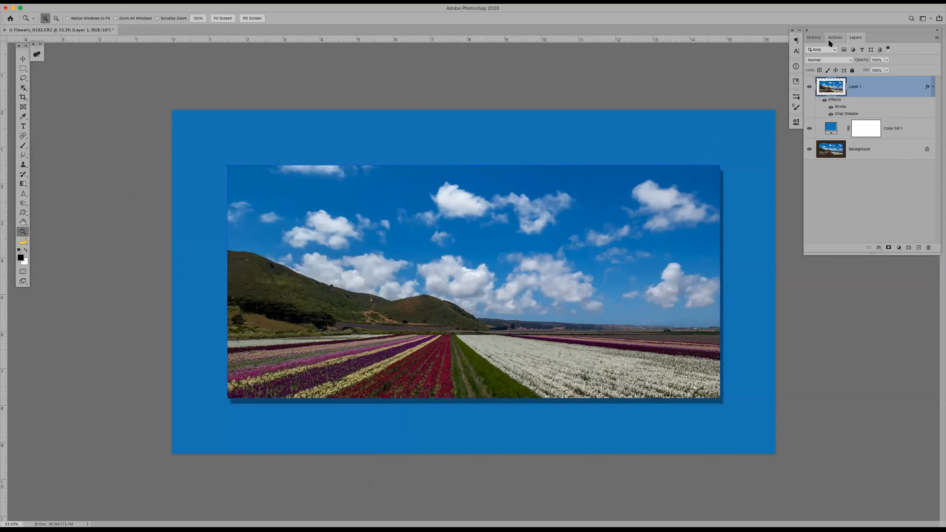
left_click(814, 38)
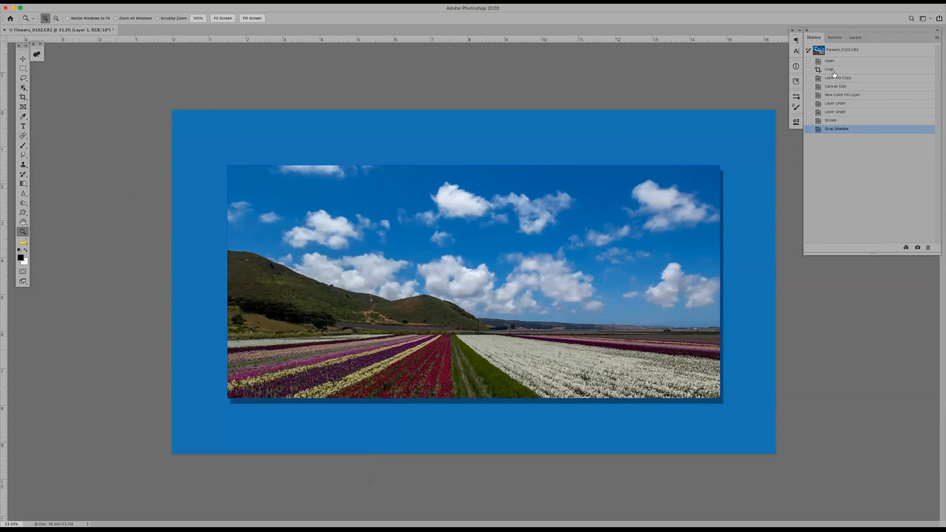
left_click(836, 71)
Replay the whole Mat With Stroke and Glow action, accepting the 3-inch relative canvas extension, the 4c81b7 color fill and the blue inside stroke
left_click(833, 37)
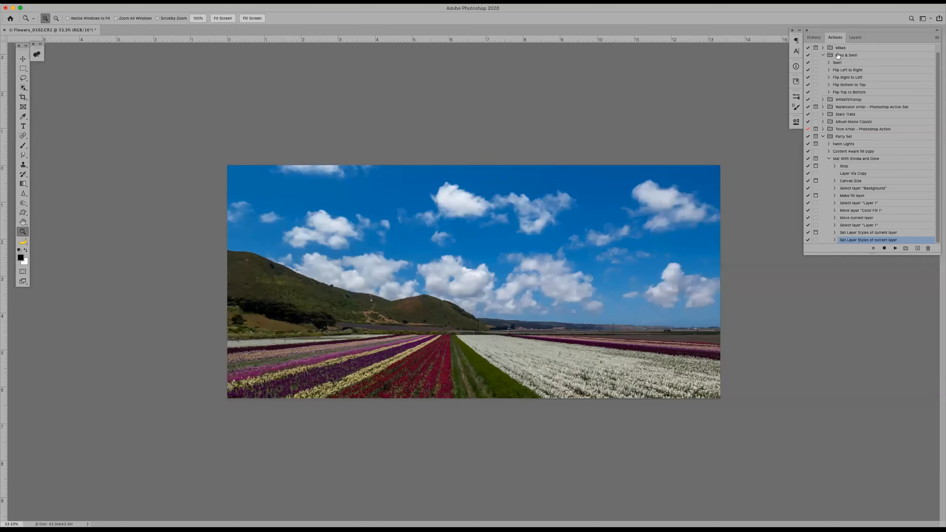
left_click(865, 161)
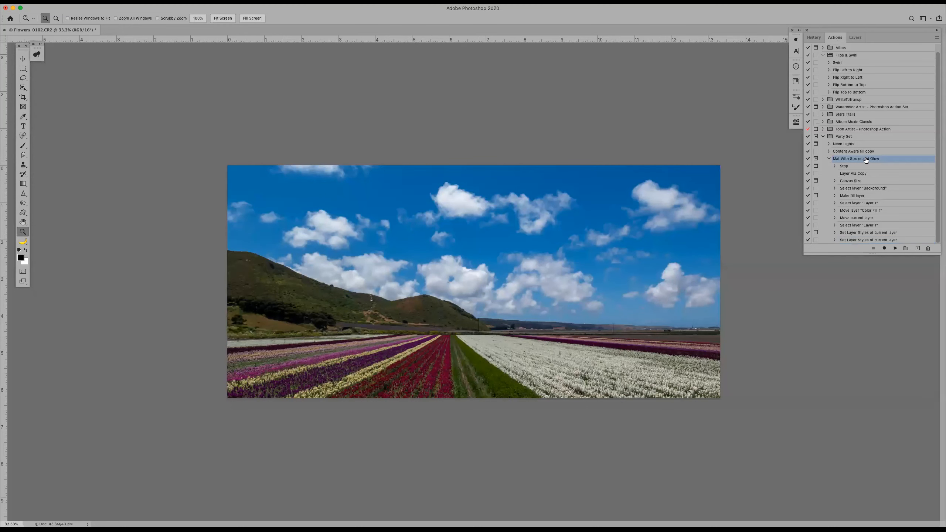
left_click(894, 249)
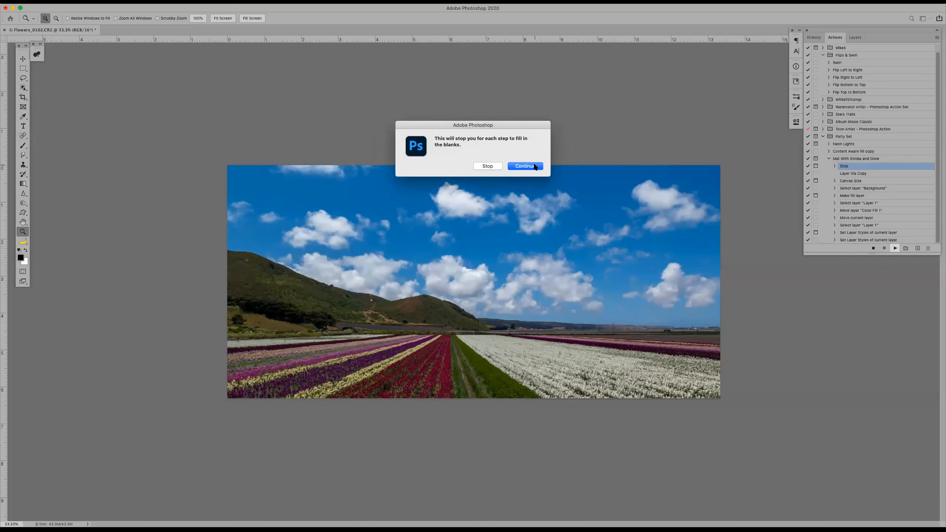
left_click(534, 165)
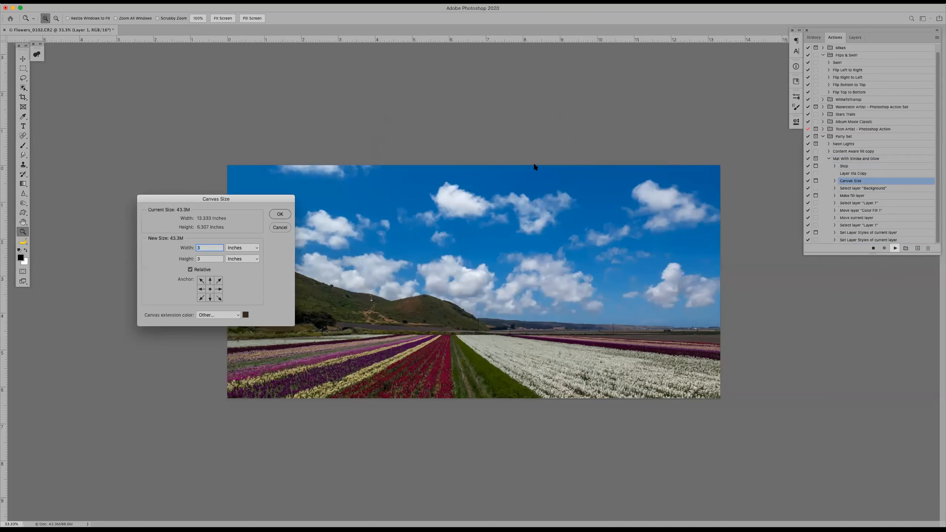
left_click(279, 215)
left_click(533, 237)
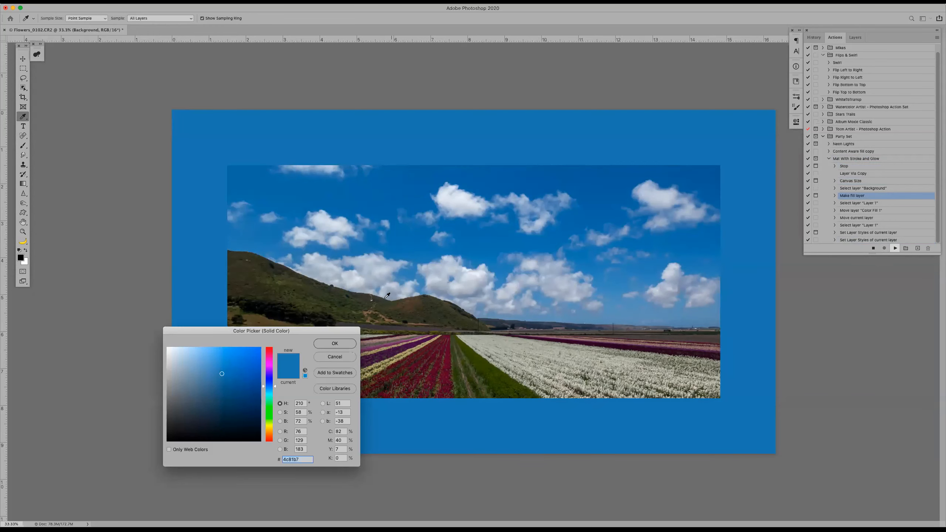
left_click(333, 344)
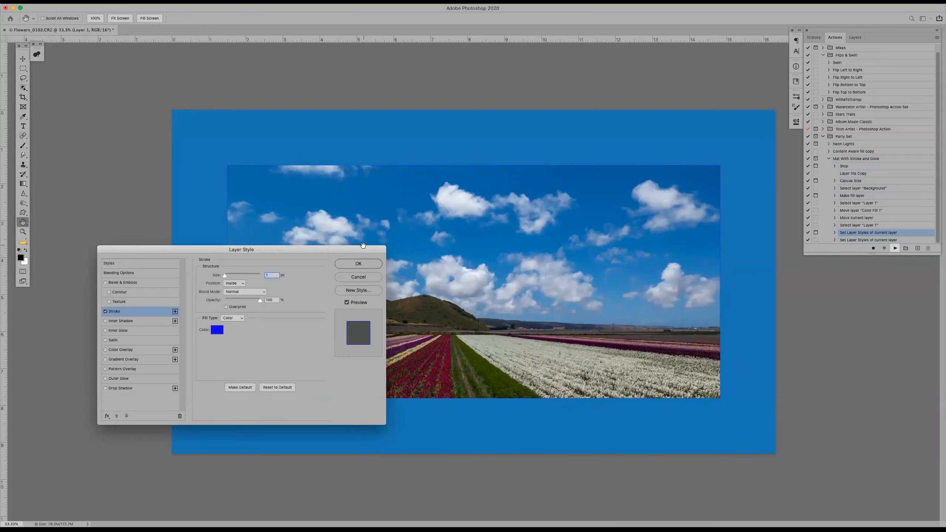
left_click(359, 264)
key("z")
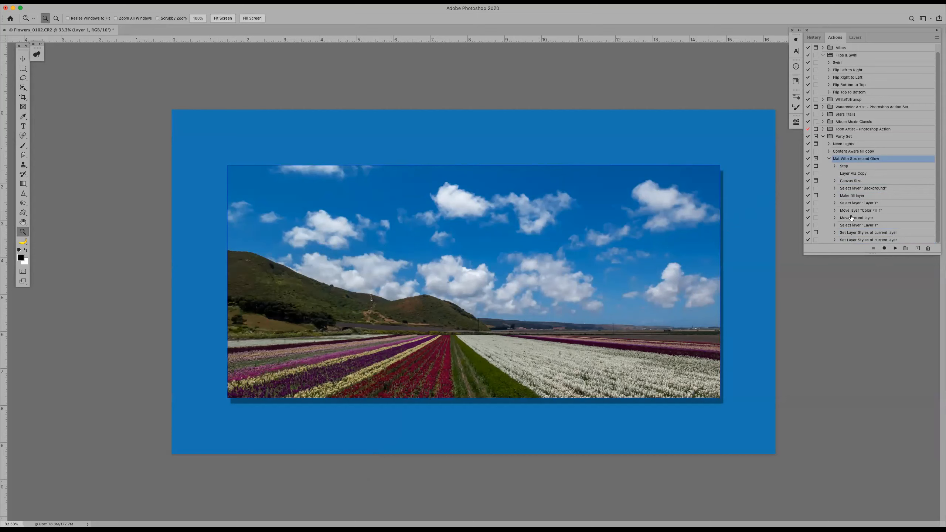
Turn on the dialog pause for the final Set Layer Styles step, then collapse Mat With Stroke and Glow and select the Neon Lights action
left_click(816, 240)
left_click(829, 159)
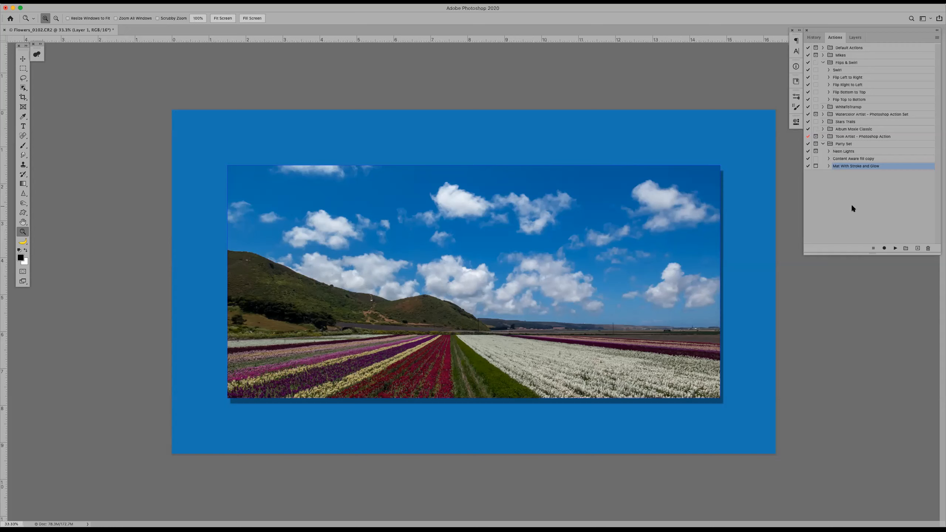
left_click(848, 152)
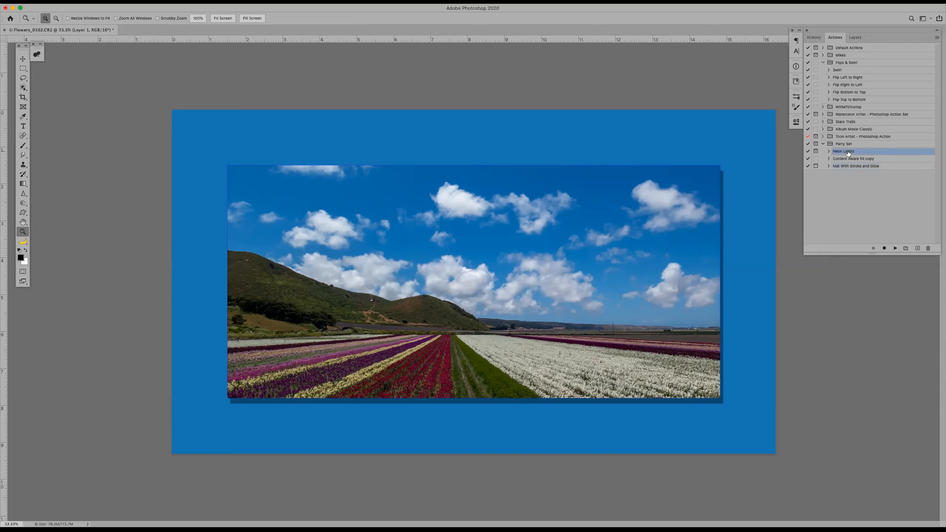
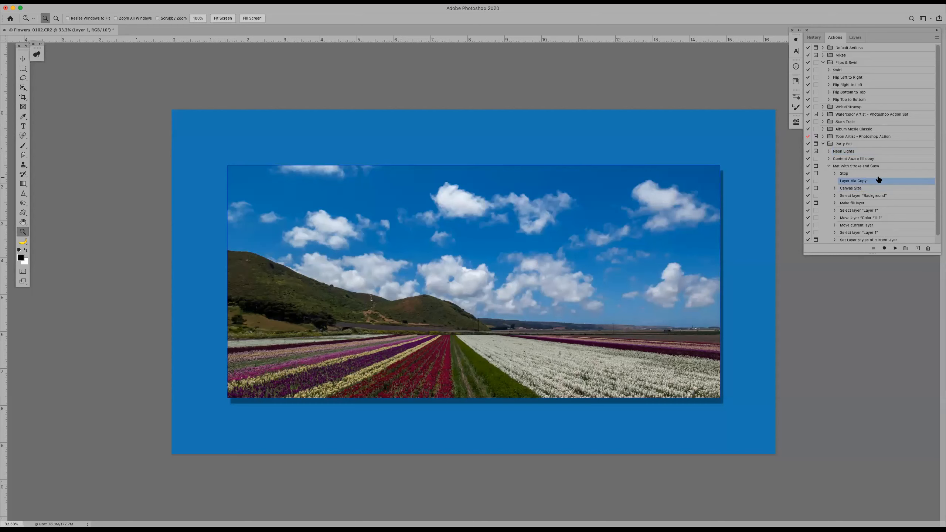
Insert a stop allowing Continue before Canvas Size: "Make sure you check the box for Relative Size - otherwise you will not look like a pro!"
left_click(935, 37)
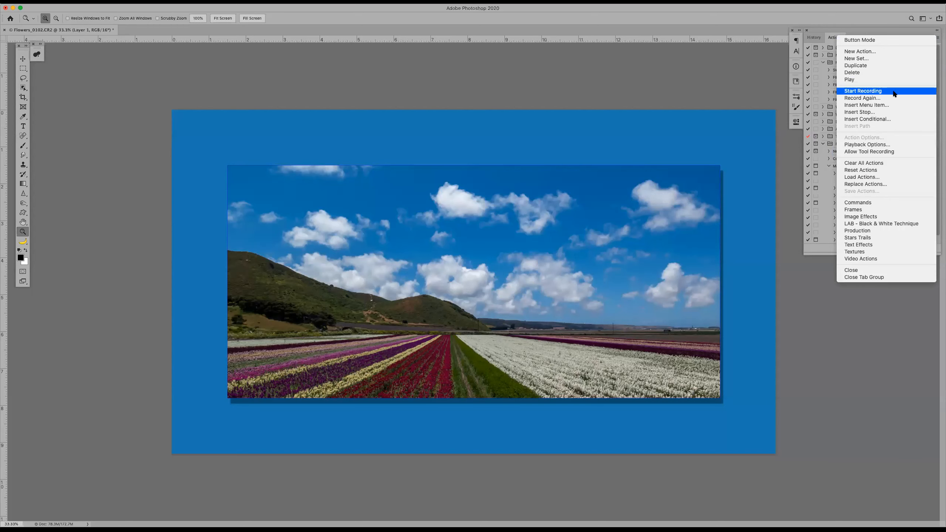
left_click(887, 113)
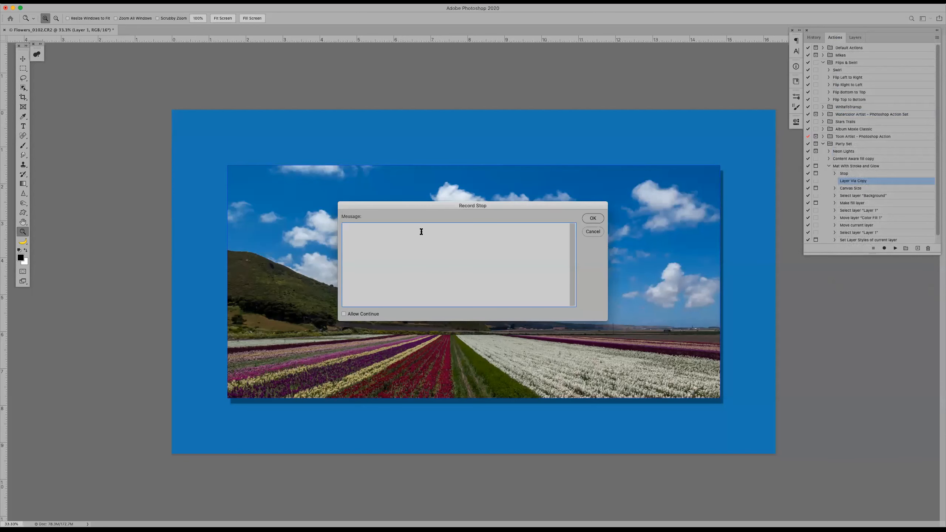
type("Make sure you check the box for Relative Size - ot")
type("herwise you wi")
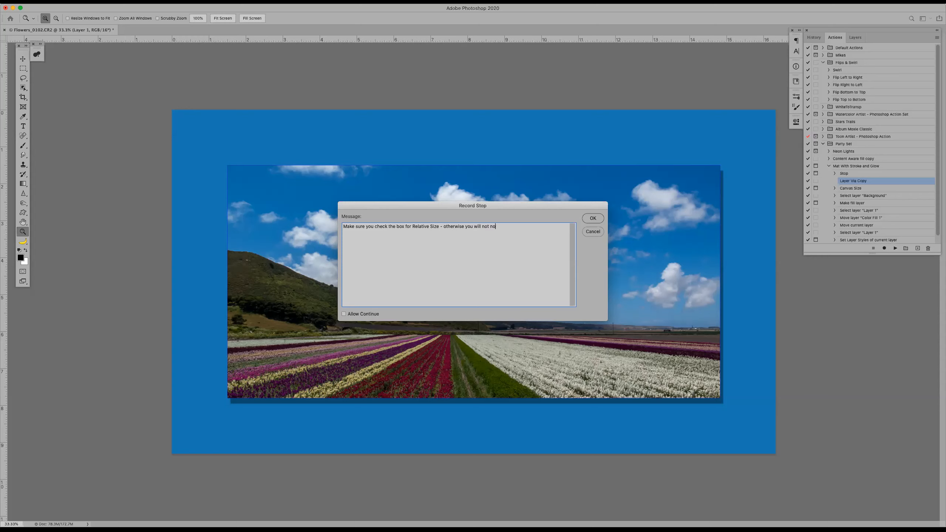
type("ll not look like a pro!")
left_click(593, 218)
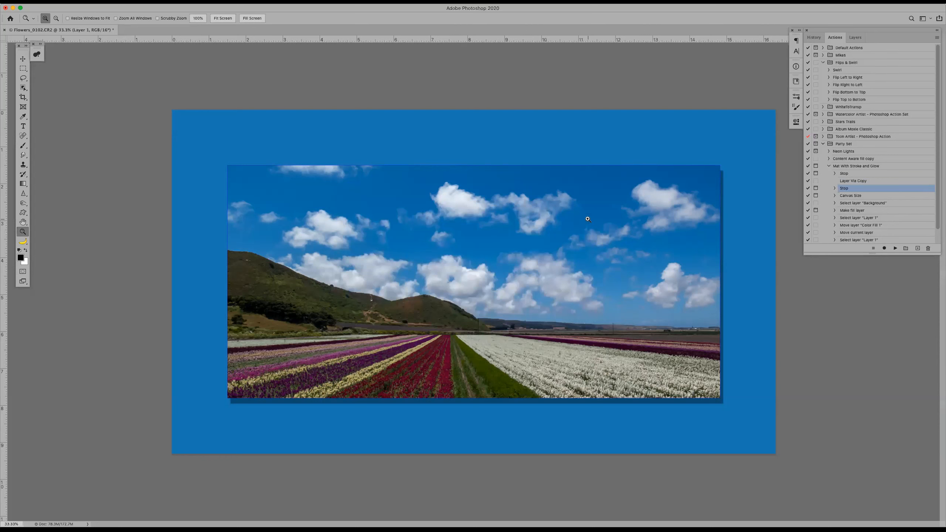
double_click(865, 188)
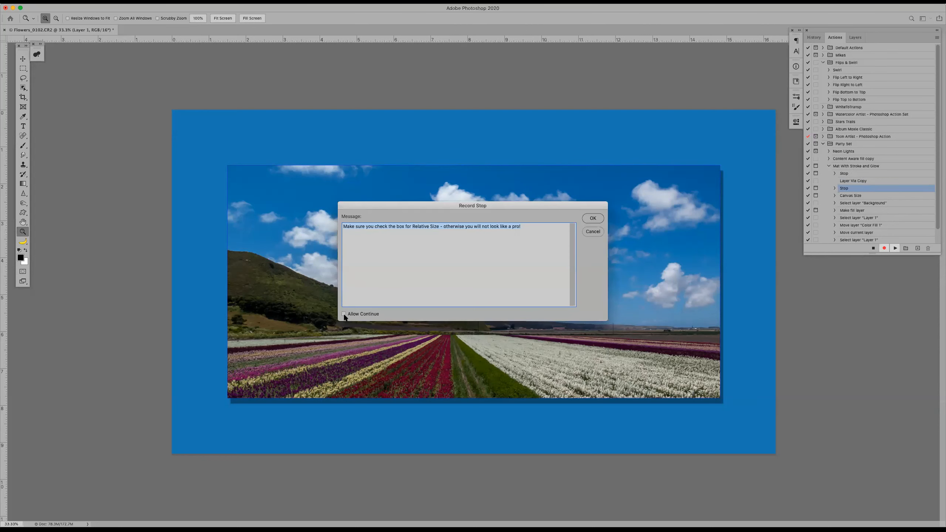
left_click(593, 218)
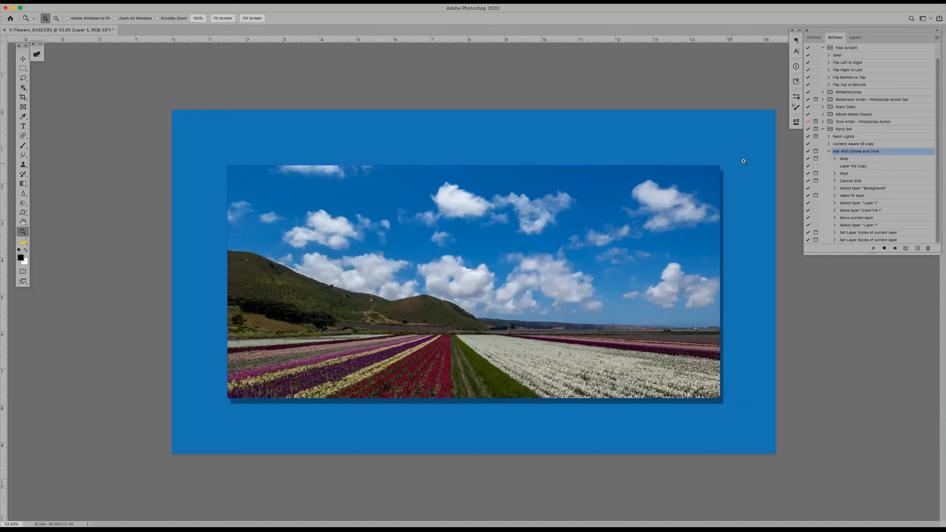
Restore the photo to its Crop history state and replay Mat With Stroke and Glow through both stops and the 3-inch relative canvas extension
left_click(819, 38)
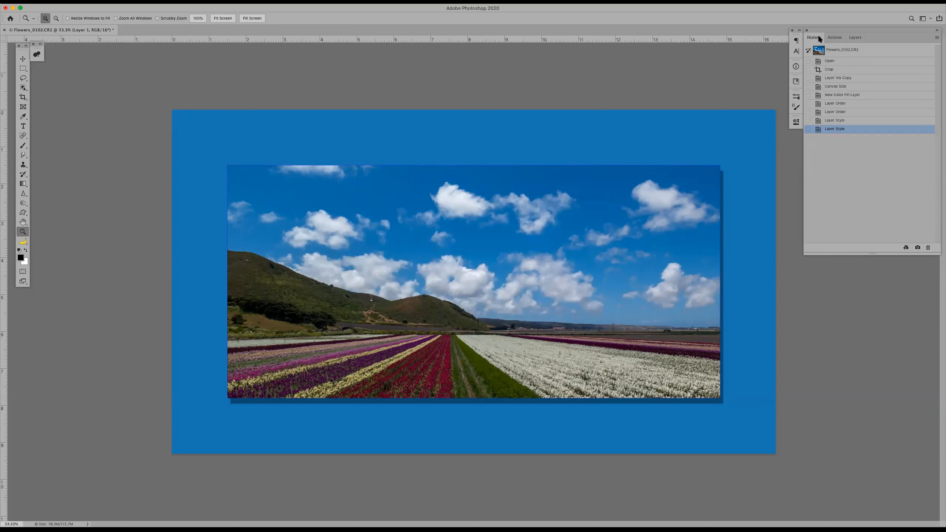
left_click(837, 71)
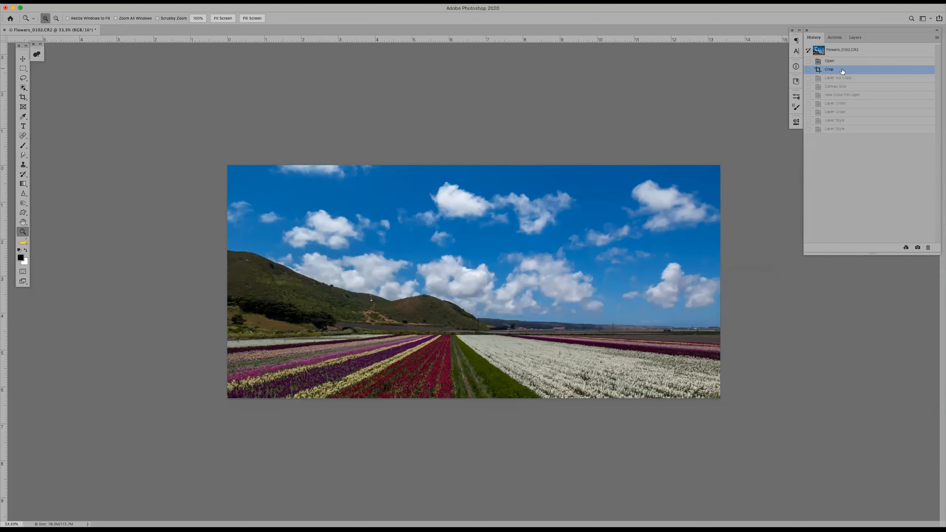
left_click(835, 38)
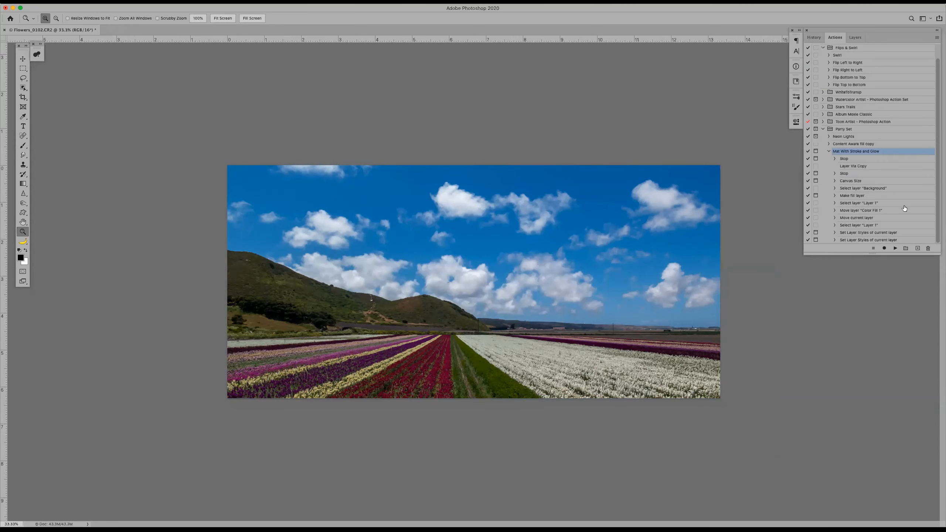
left_click(896, 249)
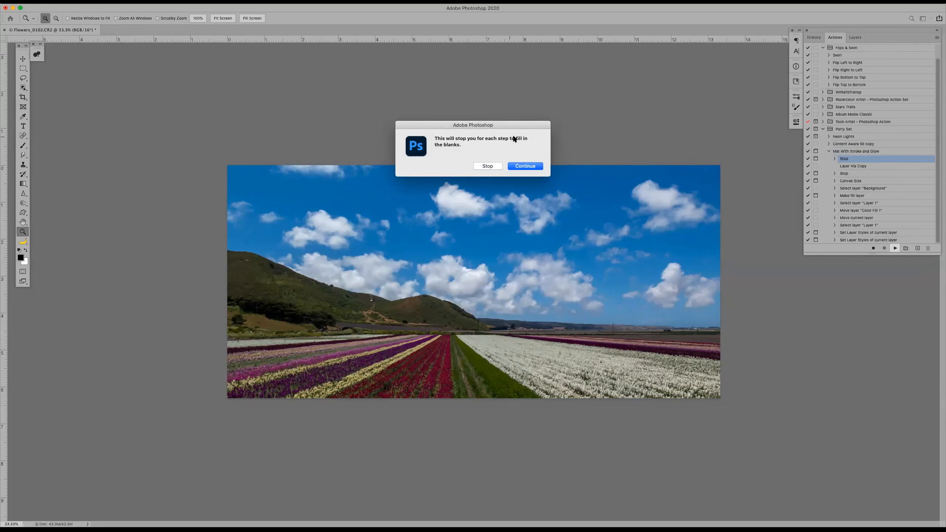
left_click(525, 166)
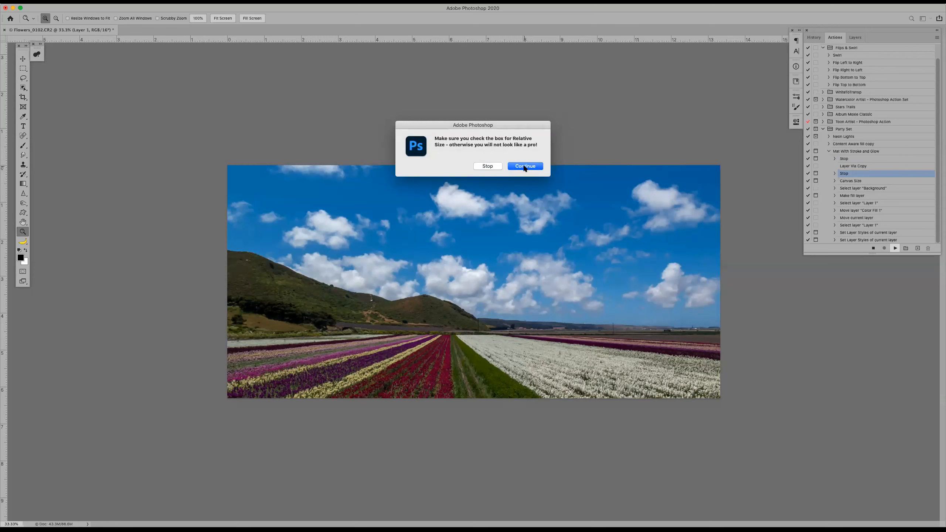
left_click(524, 166)
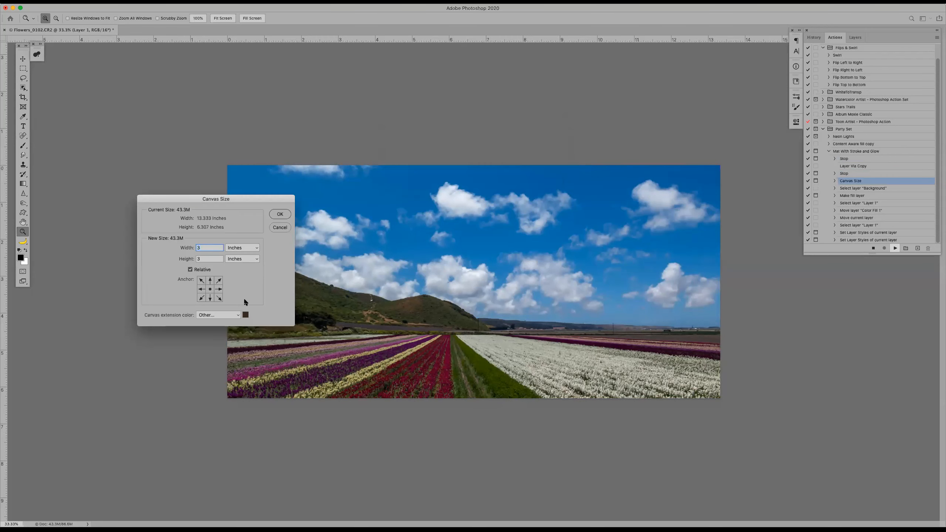
left_click(278, 214)
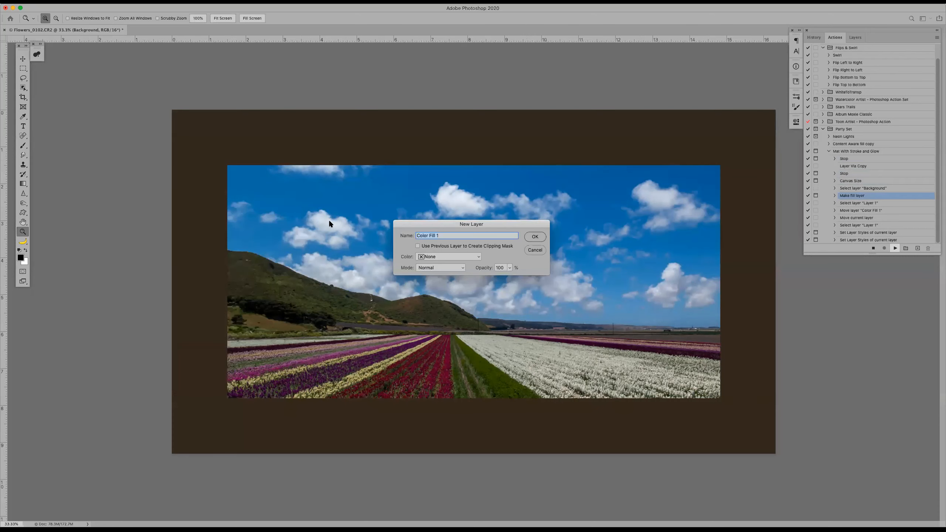
Accept the Color Fill 1 layer and sample a pale cloud color, c9d0da, from the photo as its fill
left_click(535, 237)
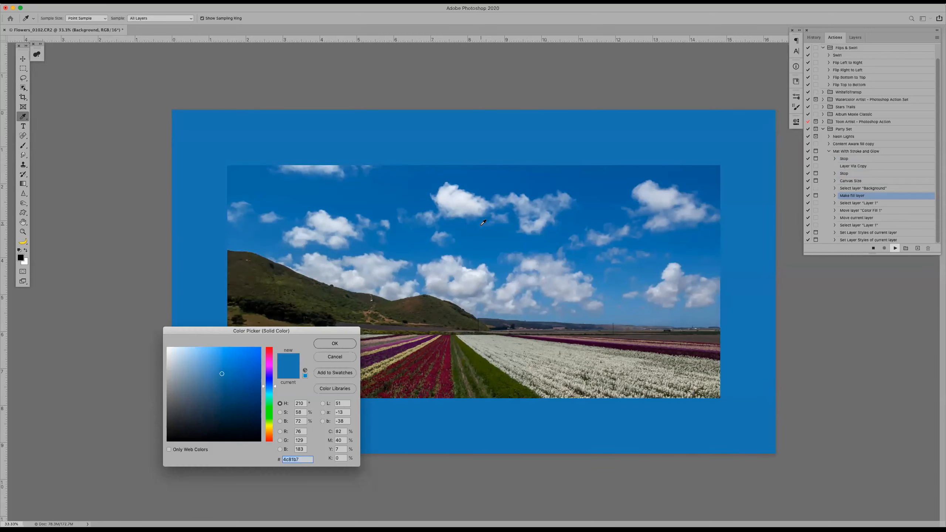
left_click(514, 289)
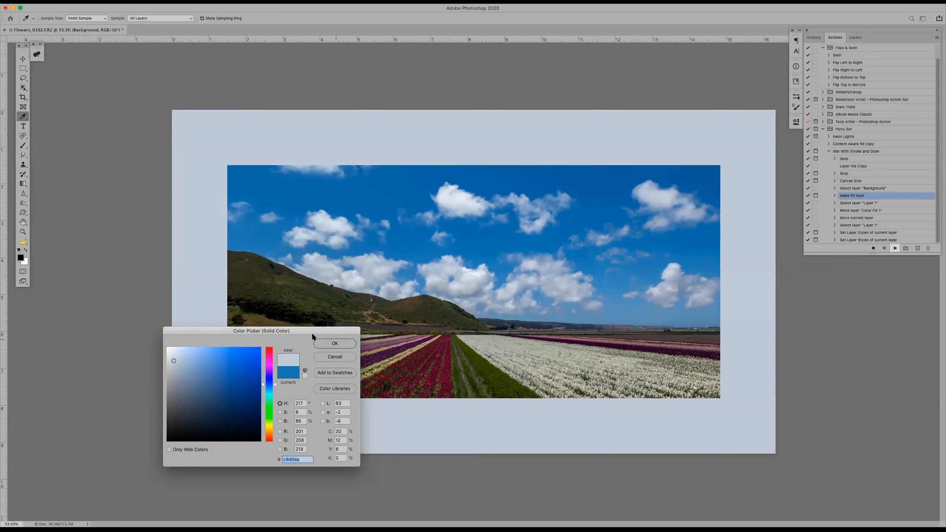
left_click(333, 344)
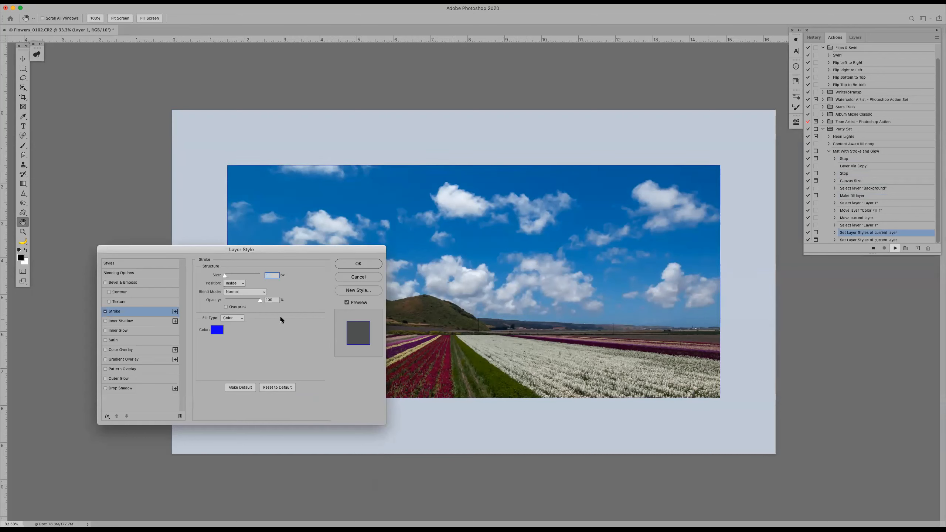
Change the layer's inside stroke to magenta f004f9, widen it to about 21 px, and accept the stroke settings
left_click(219, 331)
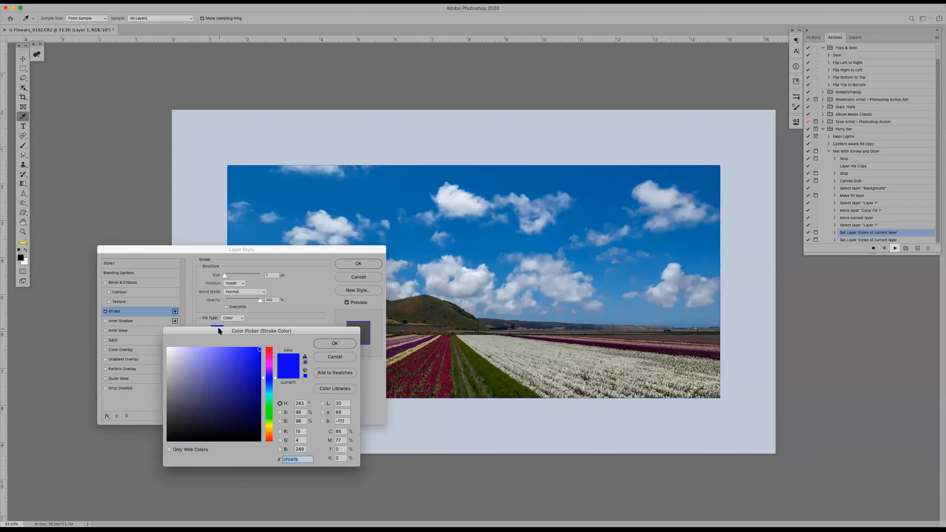
left_click(271, 364)
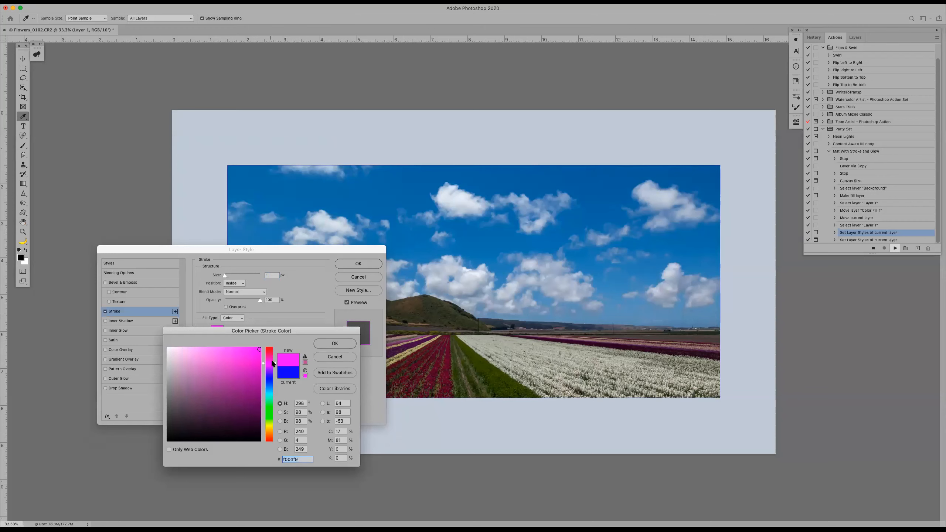
left_click(318, 346)
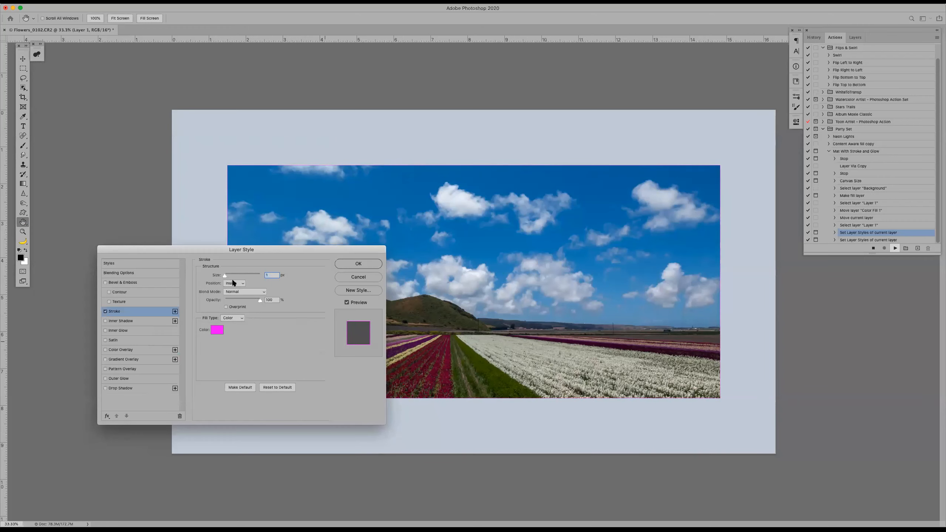
left_click_drag(225, 274, 230, 276)
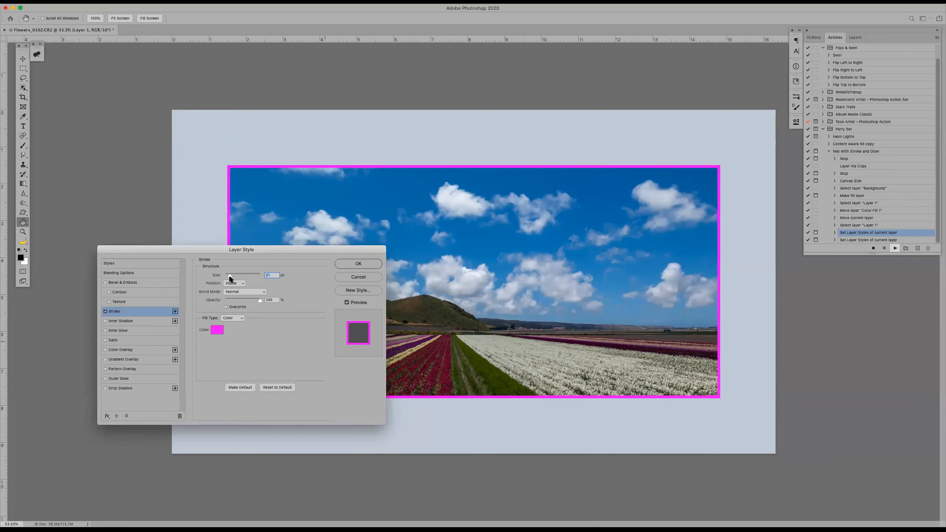
left_click(345, 262)
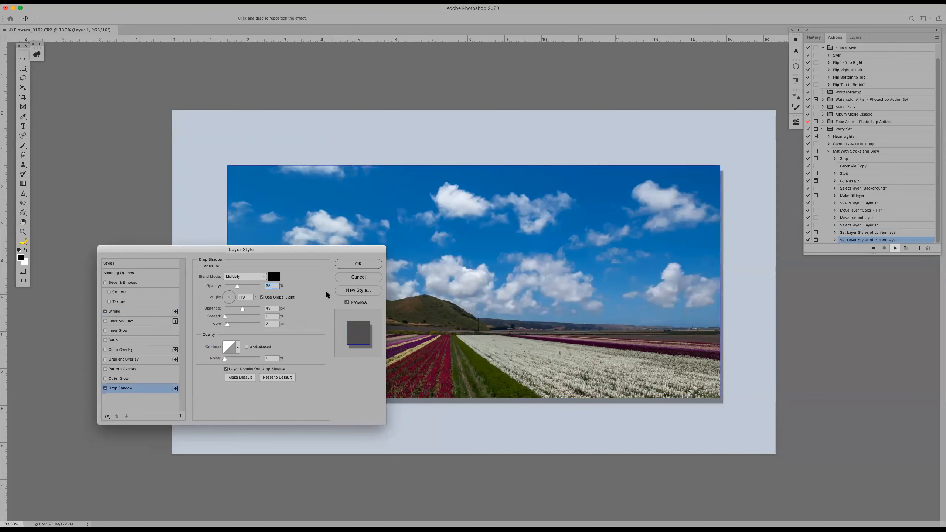
Offset the drop shadow about 509 px to the lower right at about 116°, accept it, and inspect the framed photo without panels
left_click_drag(462, 257, 485, 312)
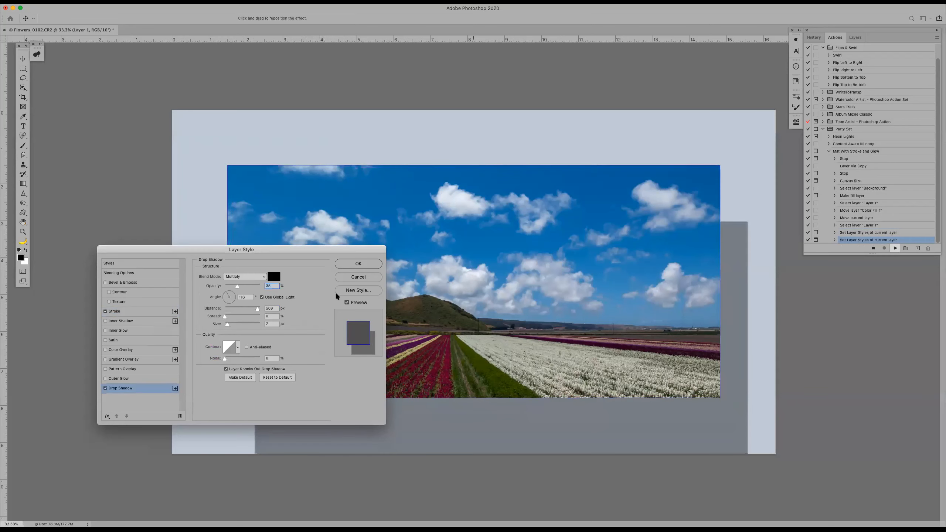
left_click(357, 263)
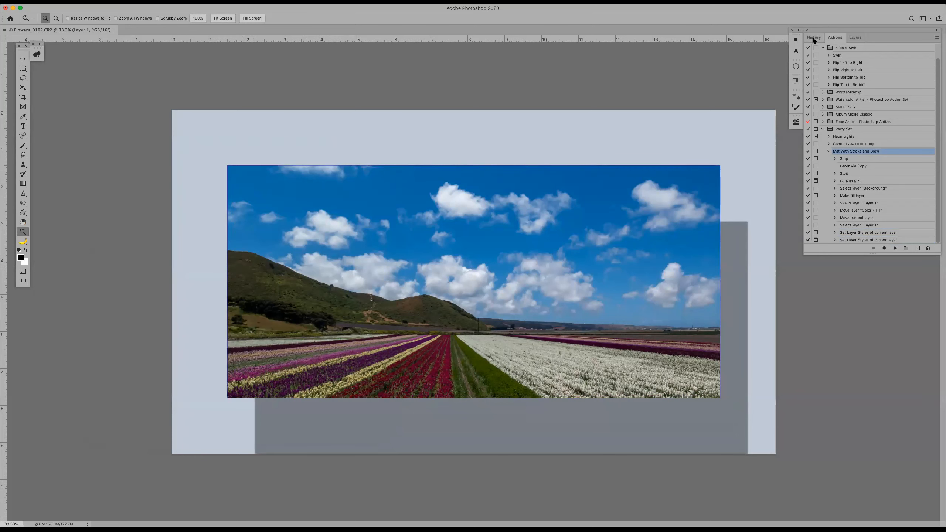
key("Tab")
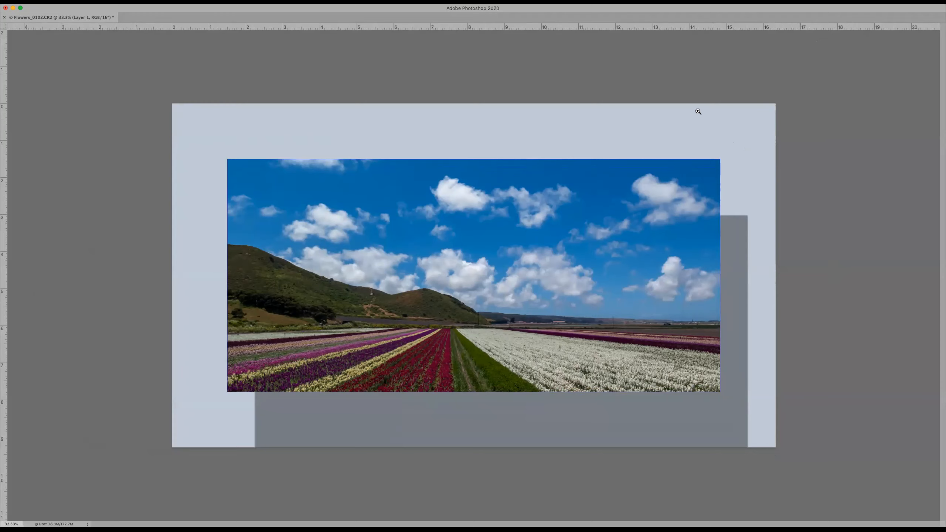
left_click(617, 84)
key("Tab")
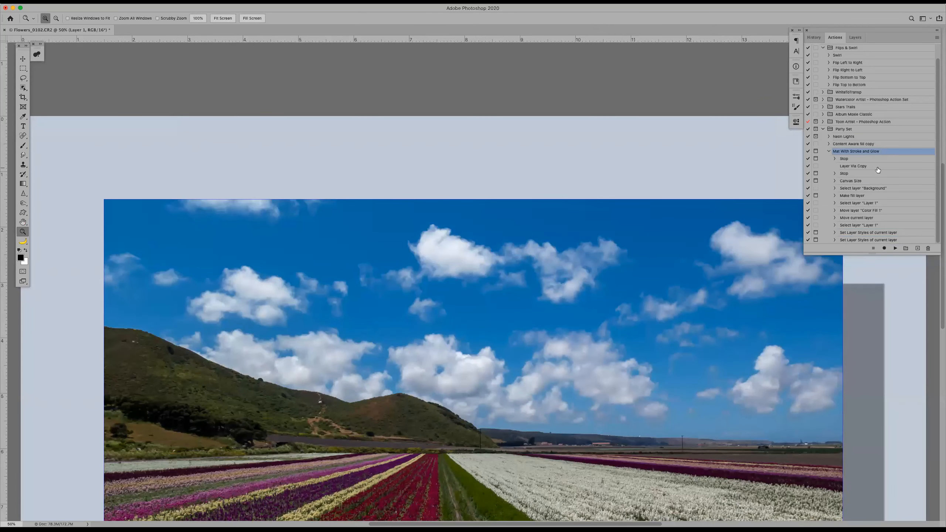
Move Layer Via Copy above the first Stop in the action, play from there, halt at the first stop, and collapse the action
left_click_drag(876, 167, 877, 158)
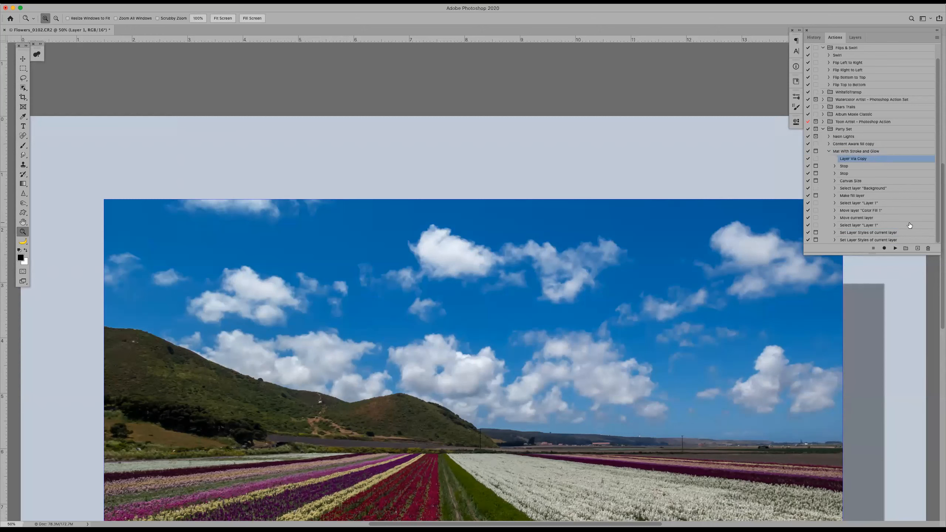
left_click(895, 249)
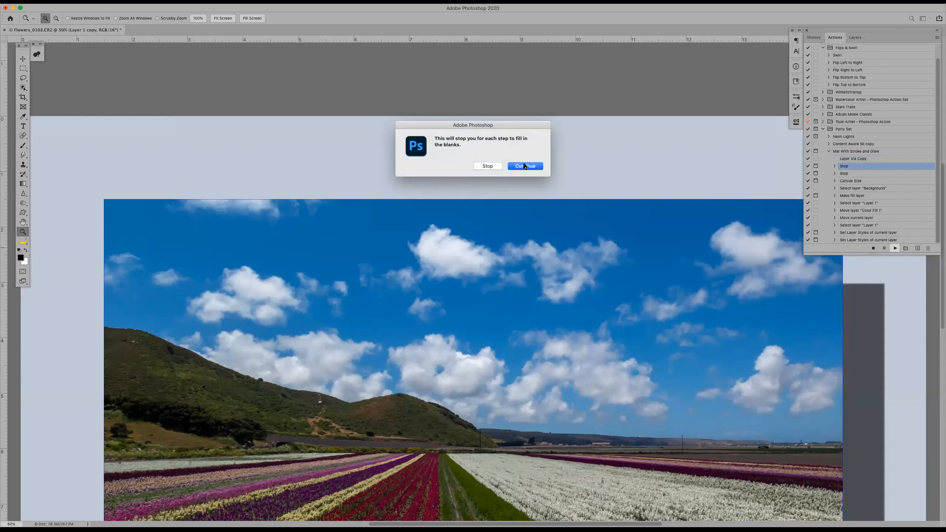
left_click(495, 166)
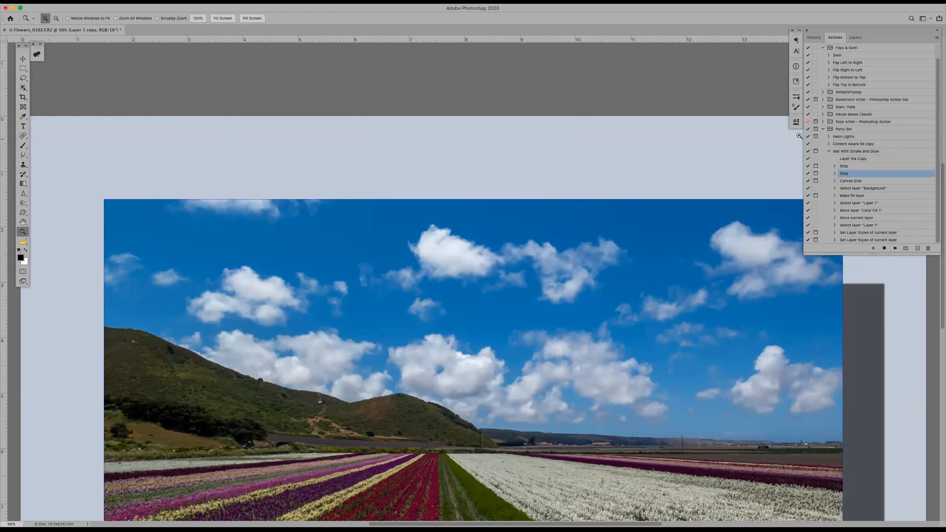
left_click(829, 151)
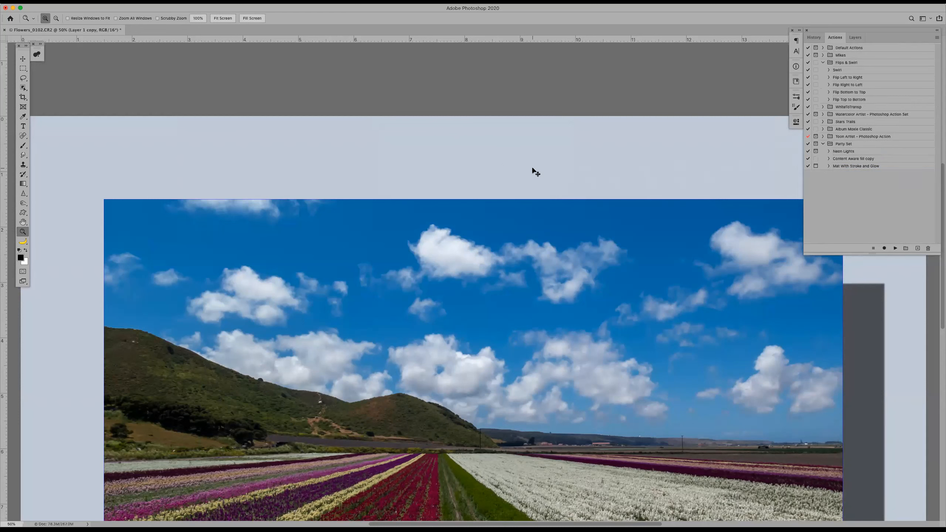
Check the layer stack and the stroke settings of Layer 1 copy without changing them
key("super+minus")
key("super+minus")
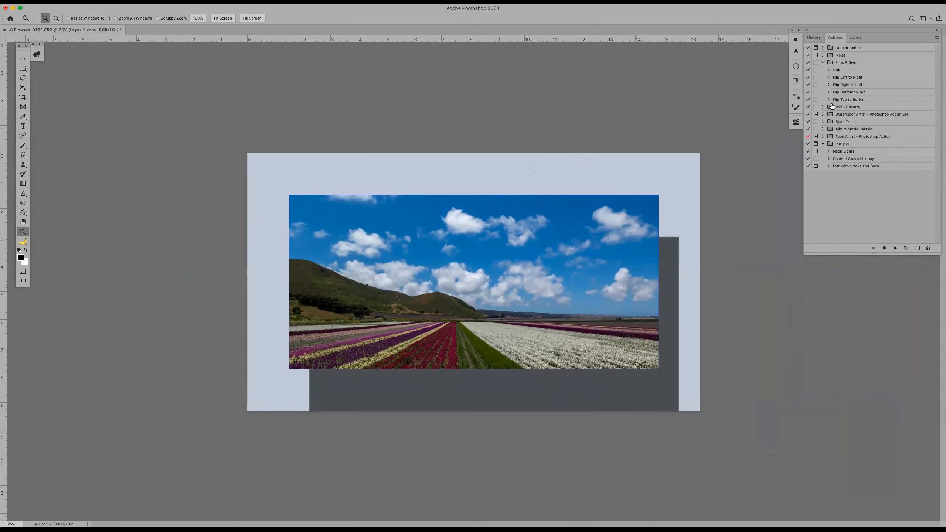
left_click(856, 38)
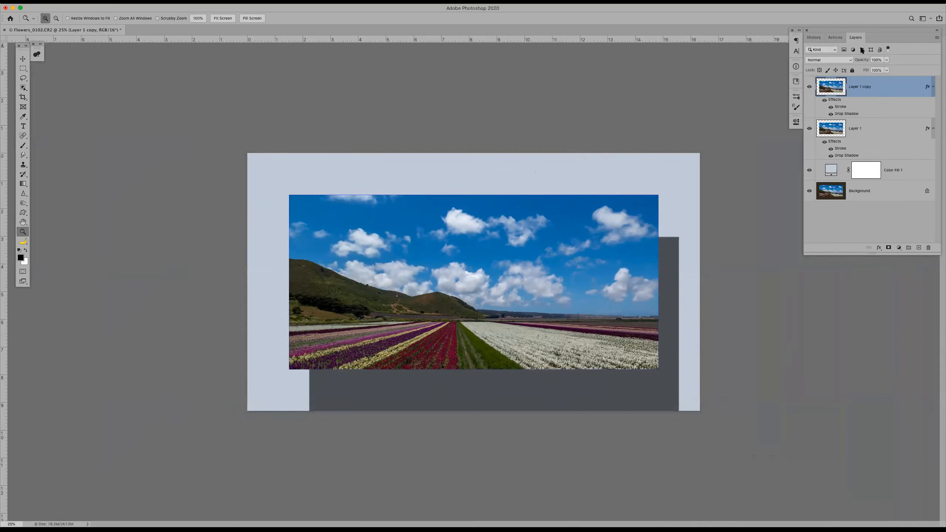
double_click(839, 108)
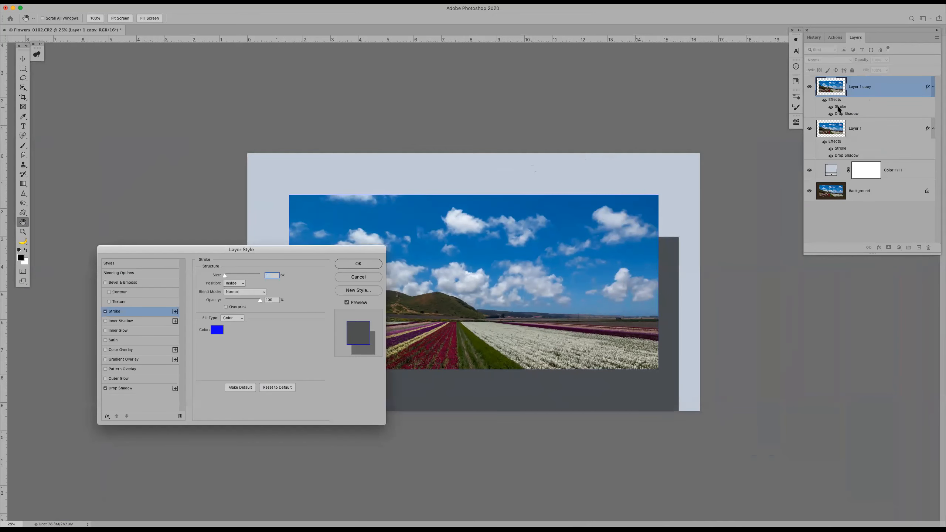
left_click(363, 276)
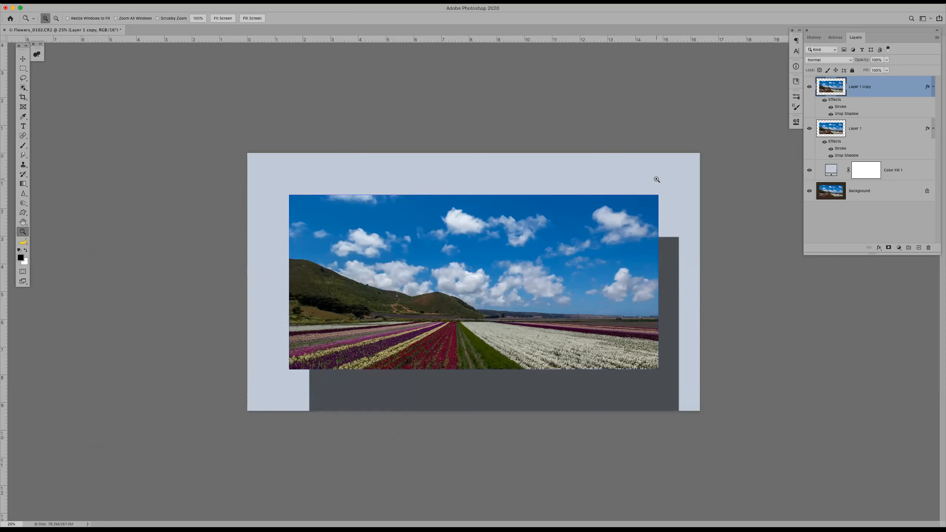
Return to the actions list and expand the steps of Mat With Stroke and Glow
left_click(838, 38)
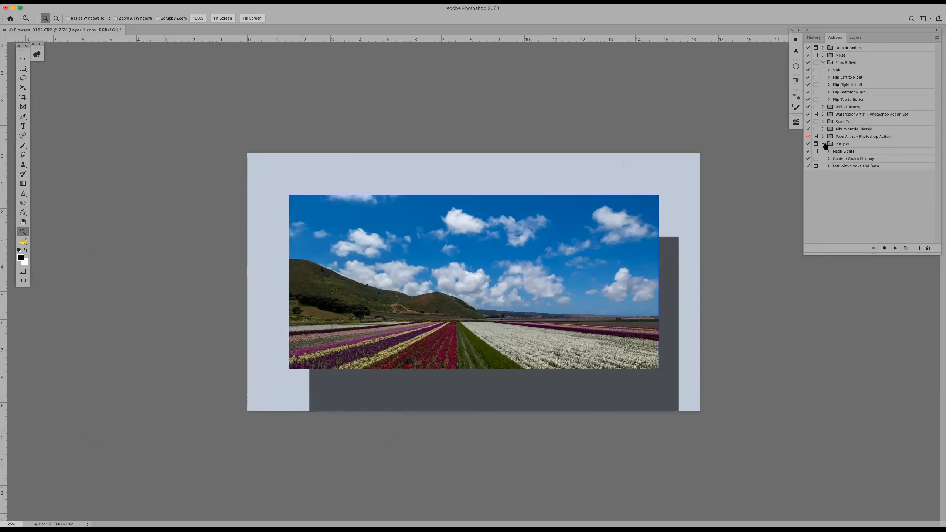
left_click(829, 166)
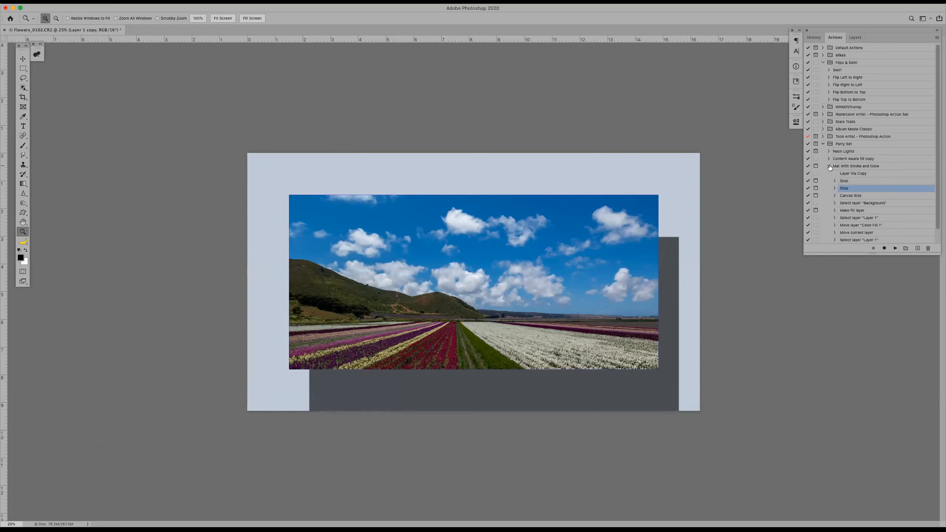
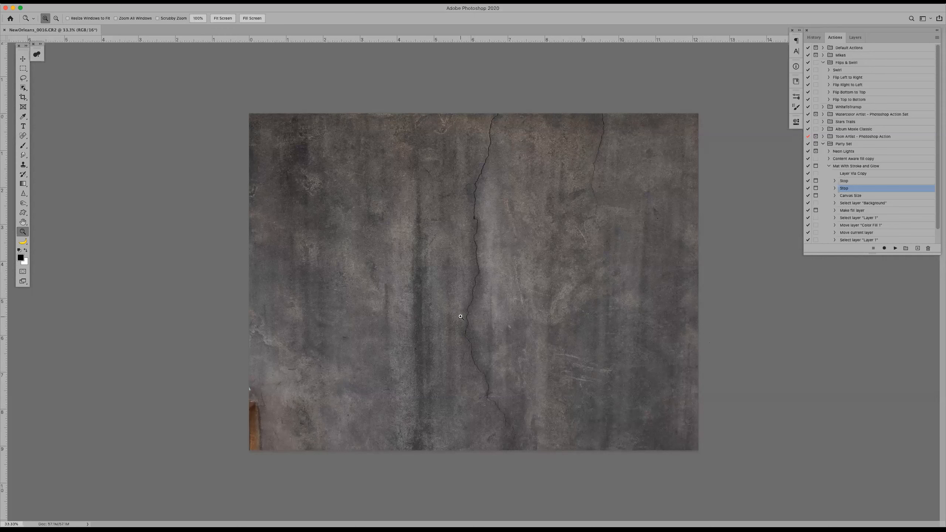
Collapse the steps of the Mat With Stroke and Glow action
left_click(829, 168)
left_click(829, 167)
left_click(830, 167)
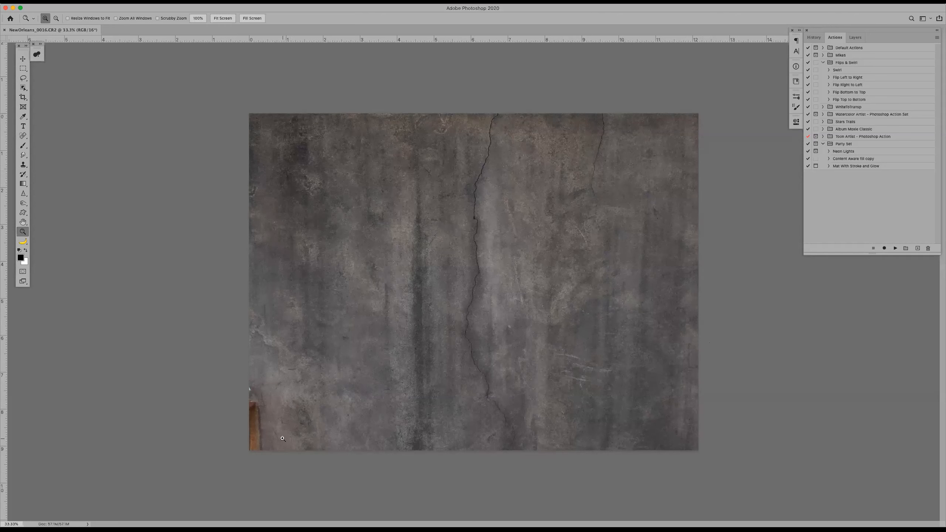
Lasso the orange patch in the photo's lower-left corner and play the original Content Aware fill action on it
key("l")
mouse_move(247, 378)
left_mouse_down()
mouse_move(261, 388)
mouse_move(275, 458)
mouse_move(222, 412)
mouse_move(224, 390)
left_mouse_up()
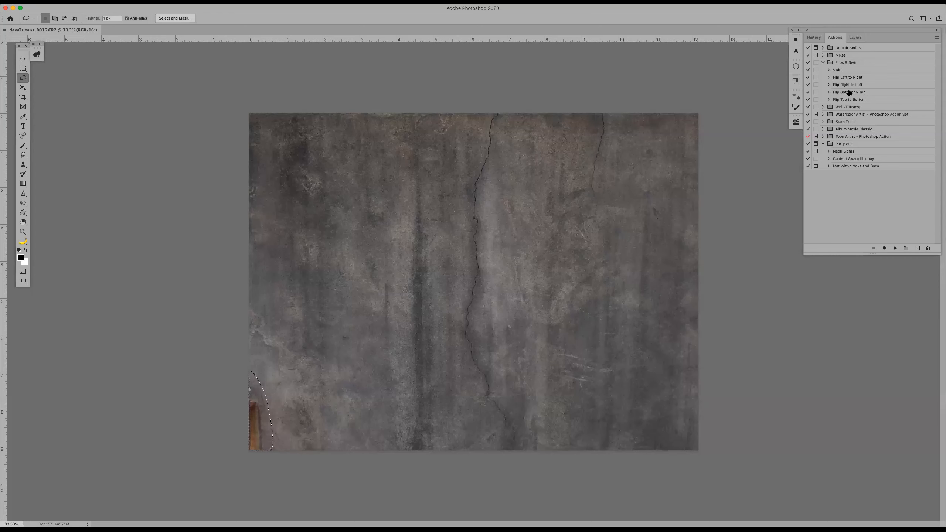
left_click(823, 64)
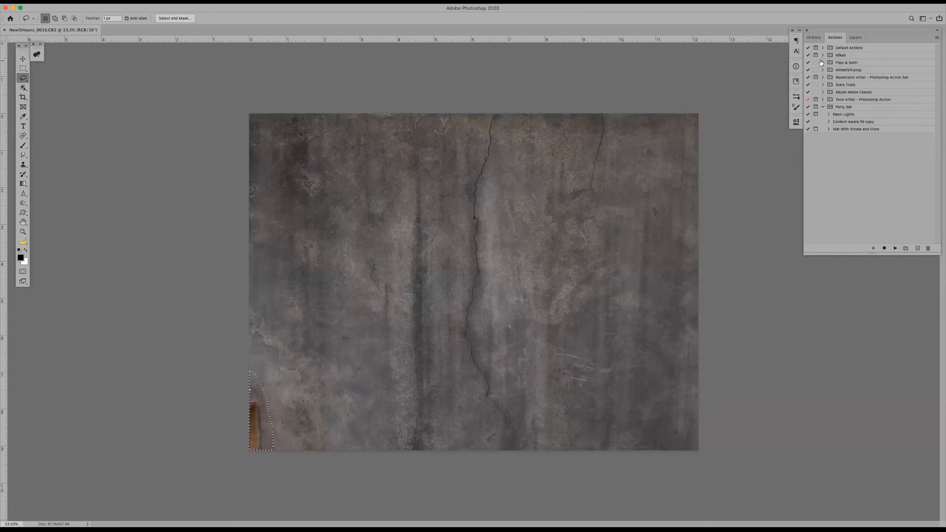
left_click(822, 55)
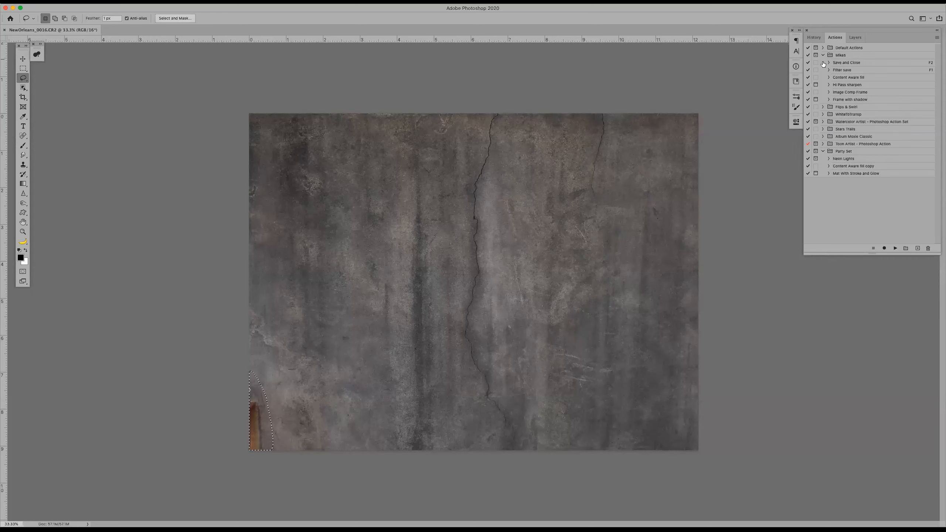
left_click(850, 79)
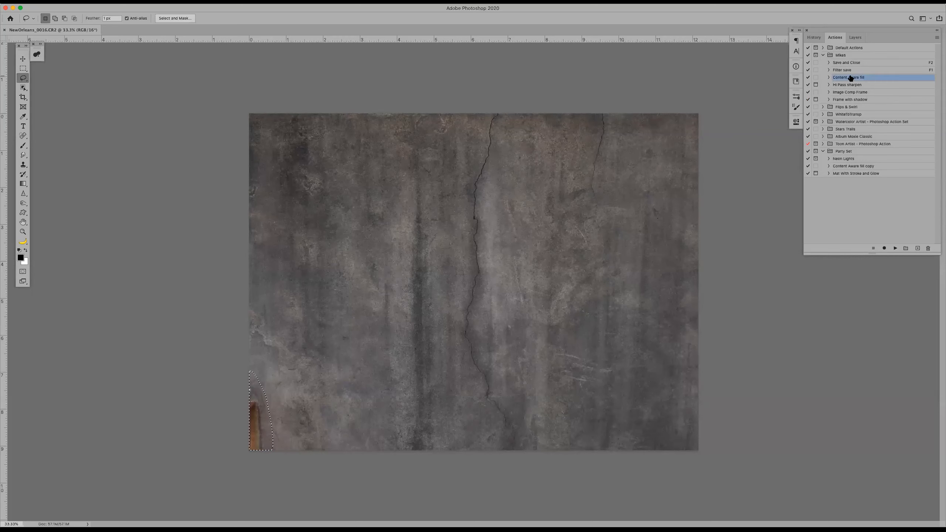
left_click(896, 249)
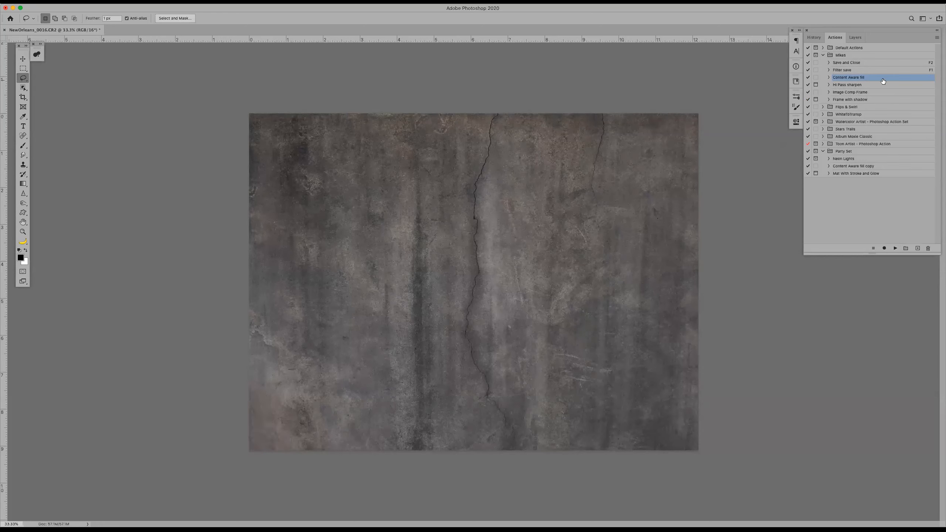
Assign the function key F3 to the Content Aware fill action and accept overriding the Copy shortcut
double_click(866, 78)
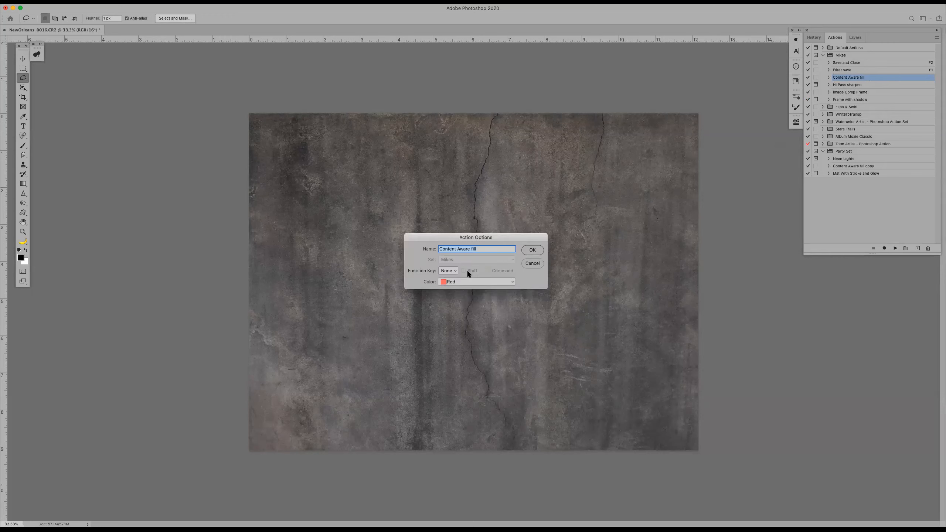
left_click(454, 271)
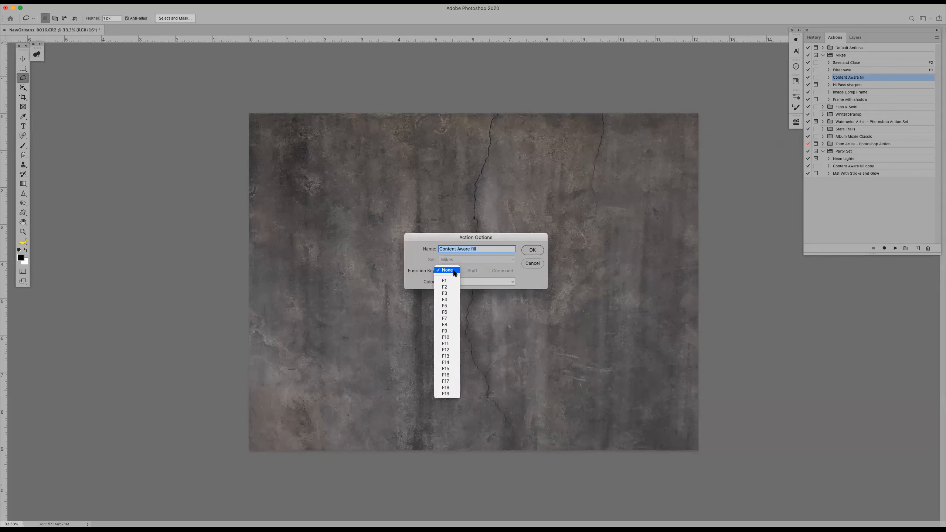
left_click(447, 293)
left_click(533, 250)
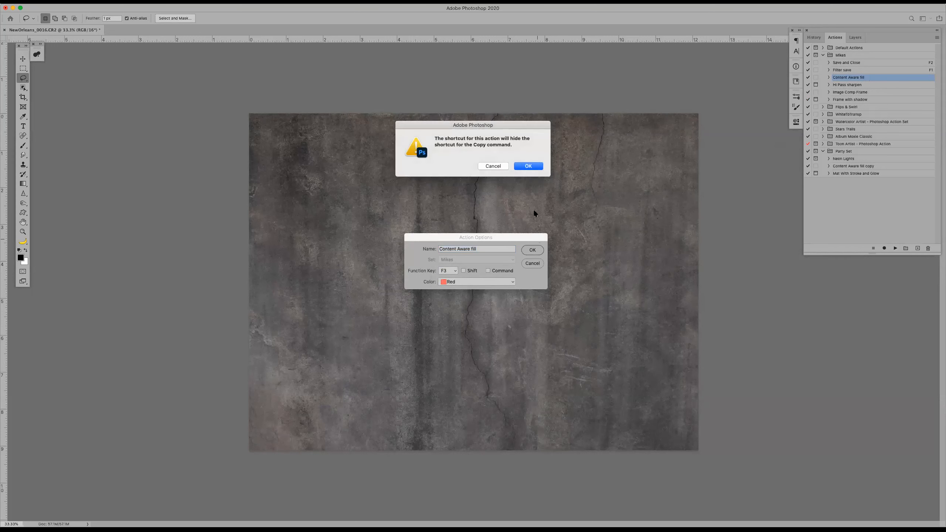
left_click(529, 169)
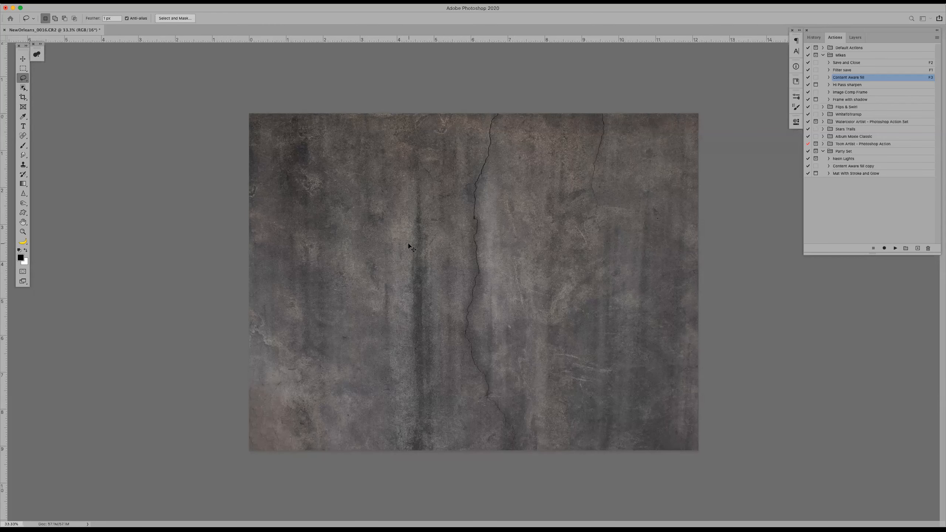
Save the retouched photo as NewOrleans_0016.psd in Photoshop format in the Sep 17 folder
key("super+shift+s")
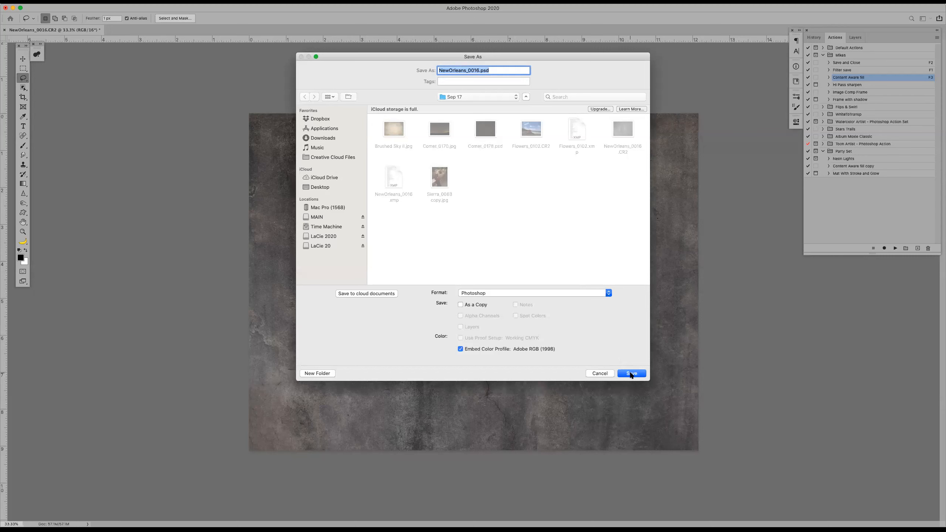
left_click(631, 374)
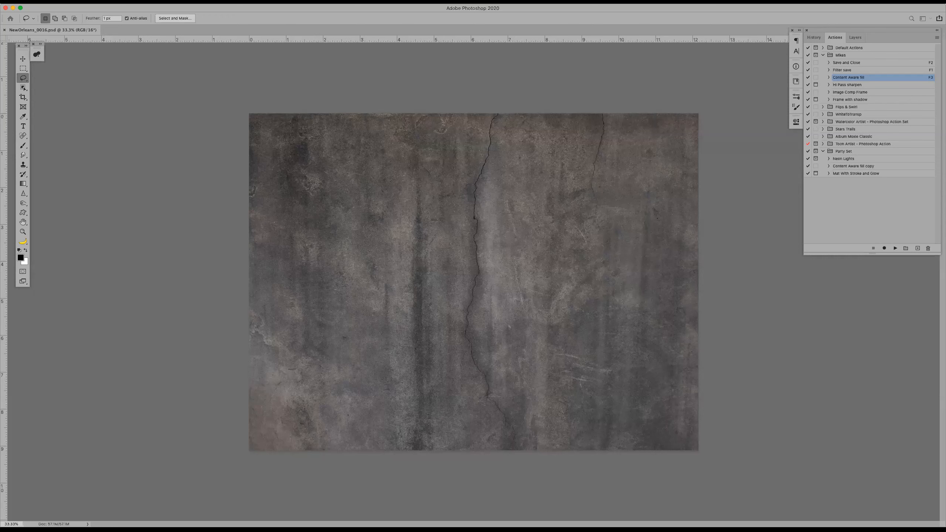
left_click(58, 2)
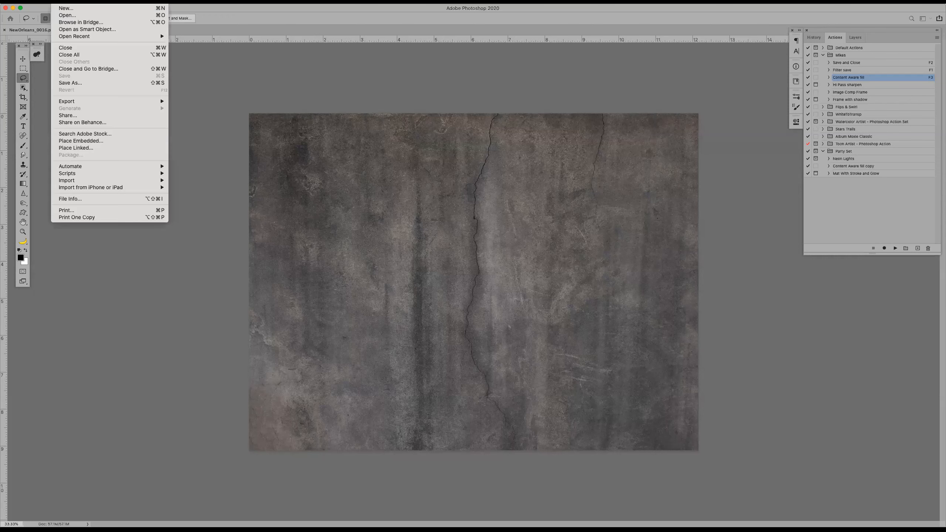
left_click(334, 16)
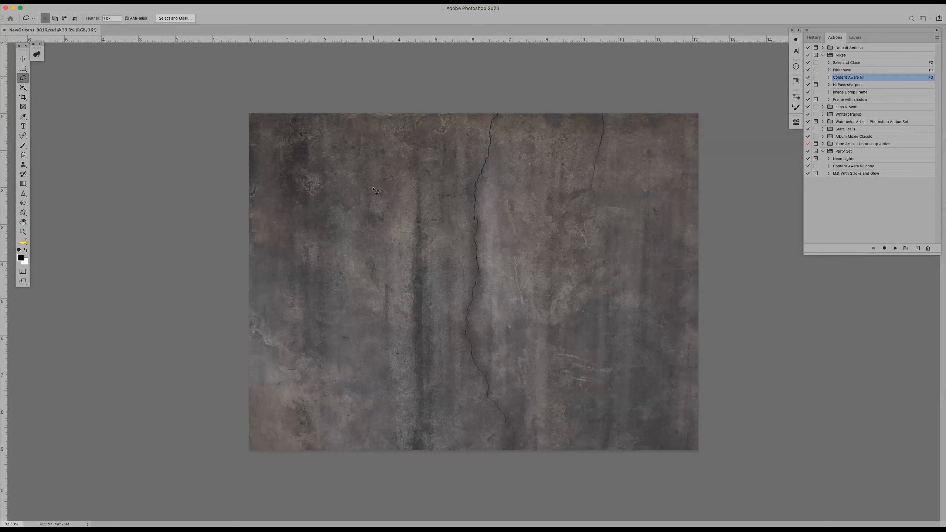
Add the white, centred text "Neon" in Neon Tubes 2 at 150 pt across the middle of the wall
key("t")
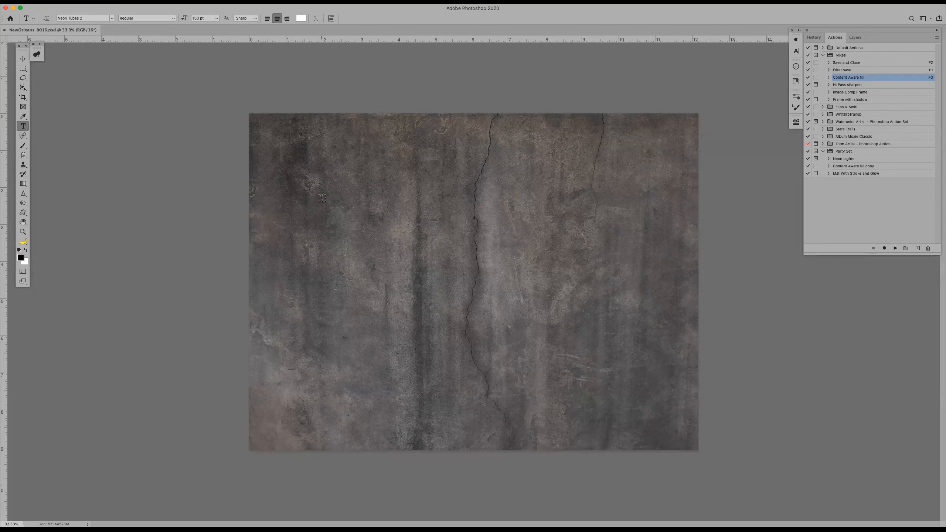
left_click_drag(322, 198, 630, 323)
type("N")
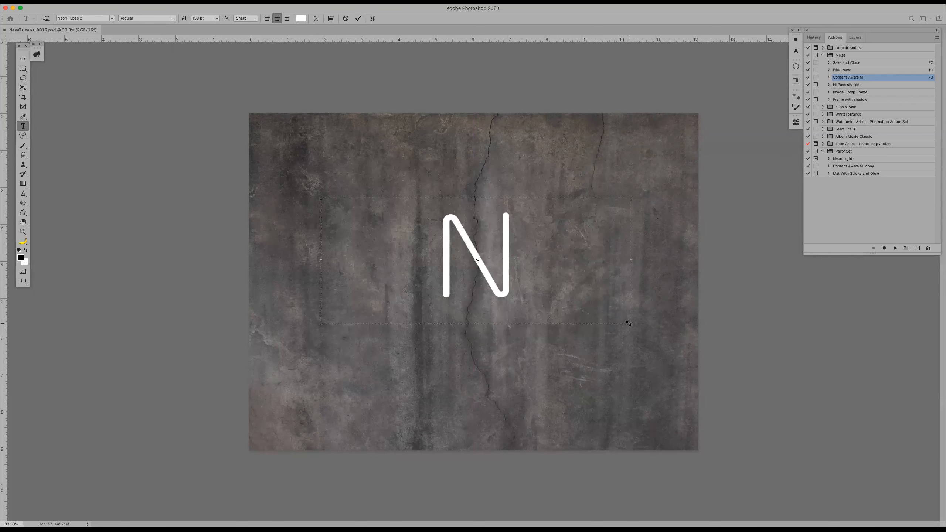
type("EON")
key("Escape")
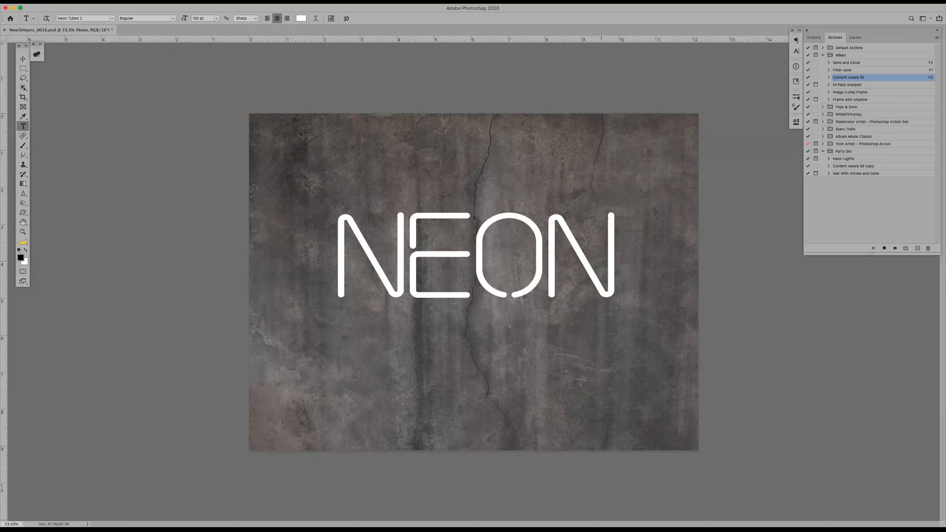
Create a new action named Neon in Party Set and start recording it
left_click(865, 160)
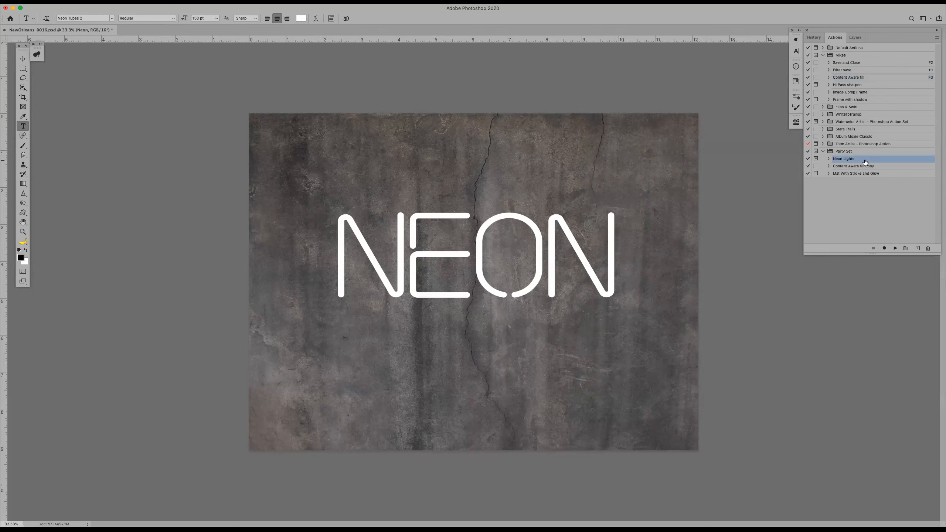
left_click_drag(870, 161, 909, 156)
left_click(917, 249)
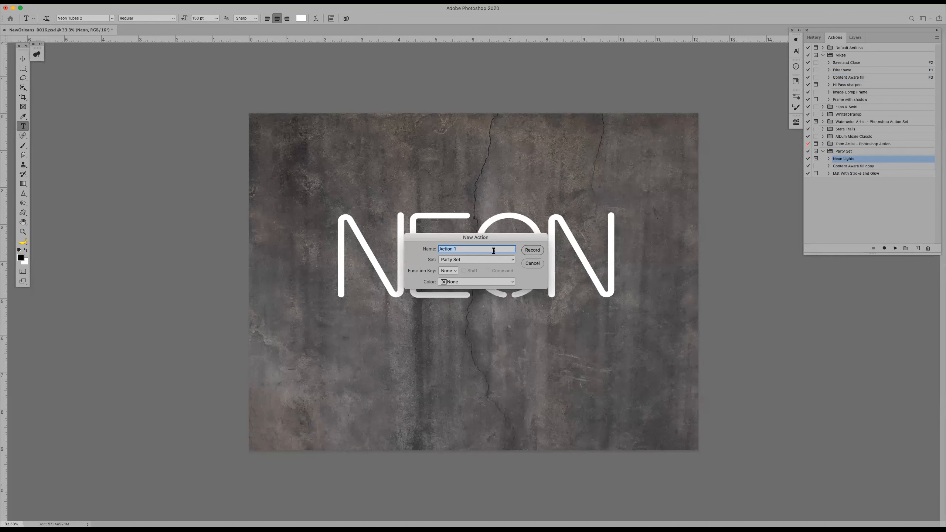
type("Neon")
left_click(532, 250)
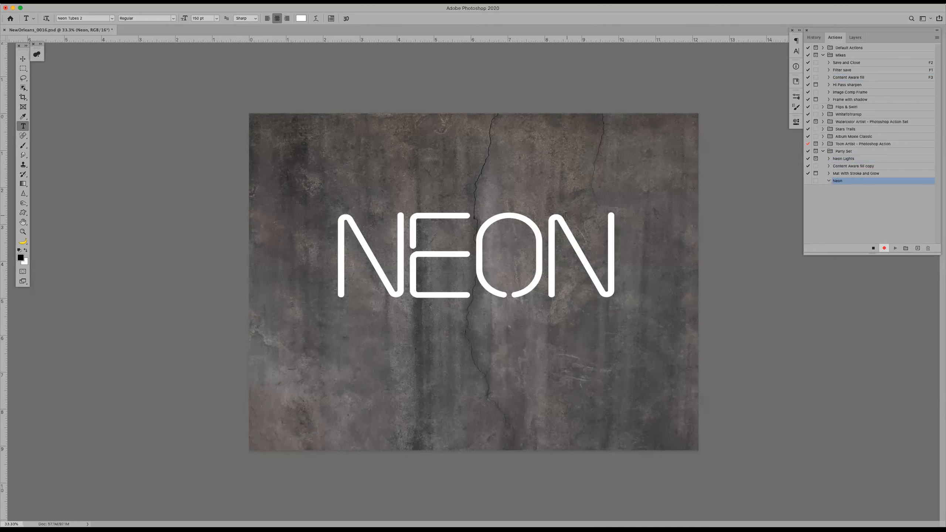
Give the text layer an Inner Glow with Normal blend mode, 100% opacity and a size of 51 px
left_click(854, 37)
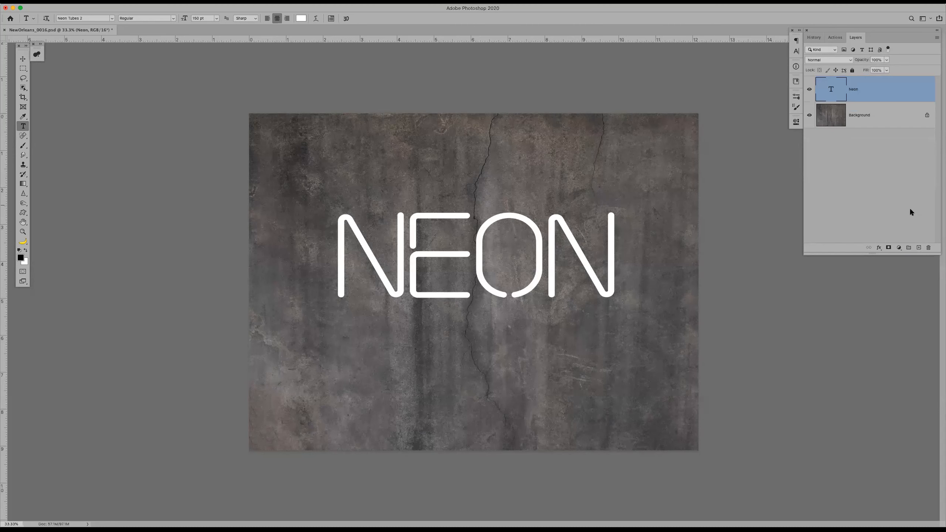
double_click(890, 89)
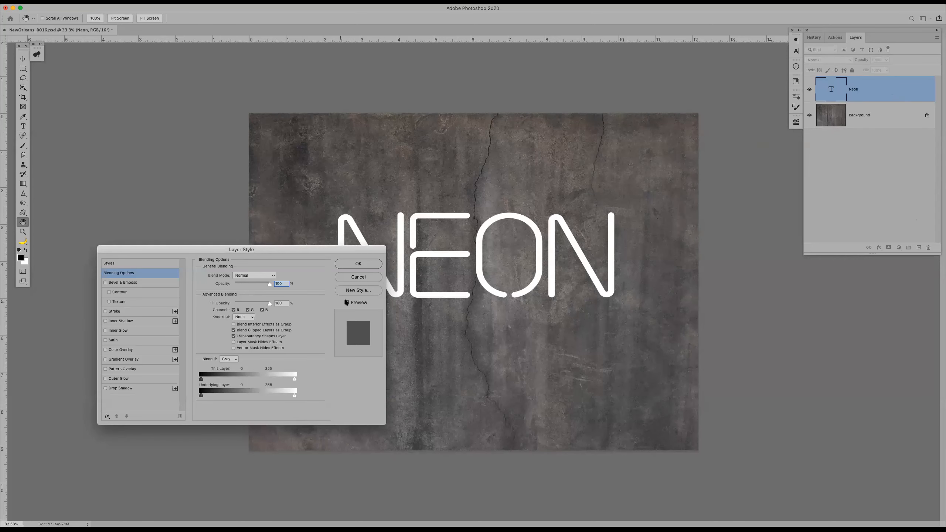
left_click(118, 330)
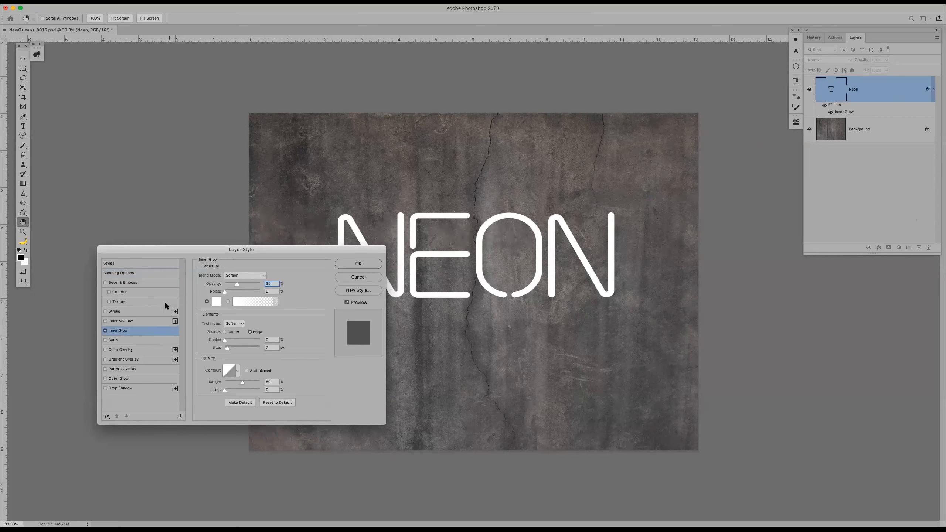
left_click(243, 276)
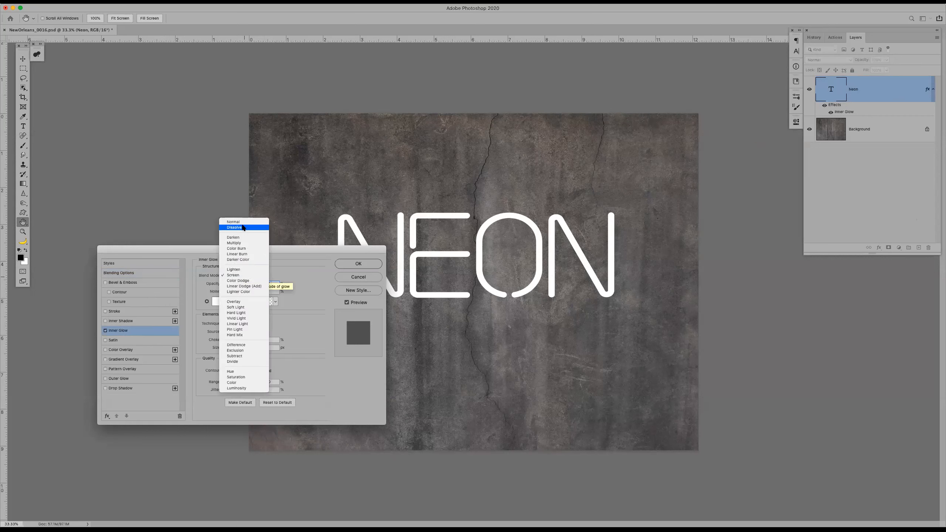
left_click(242, 222)
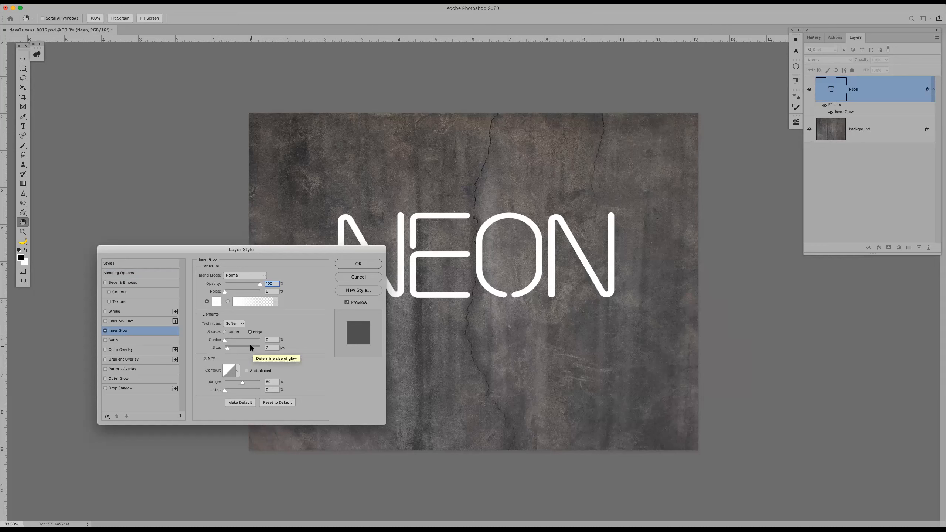
left_click(229, 347)
left_click_drag(229, 346, 233, 347)
left_click(343, 265)
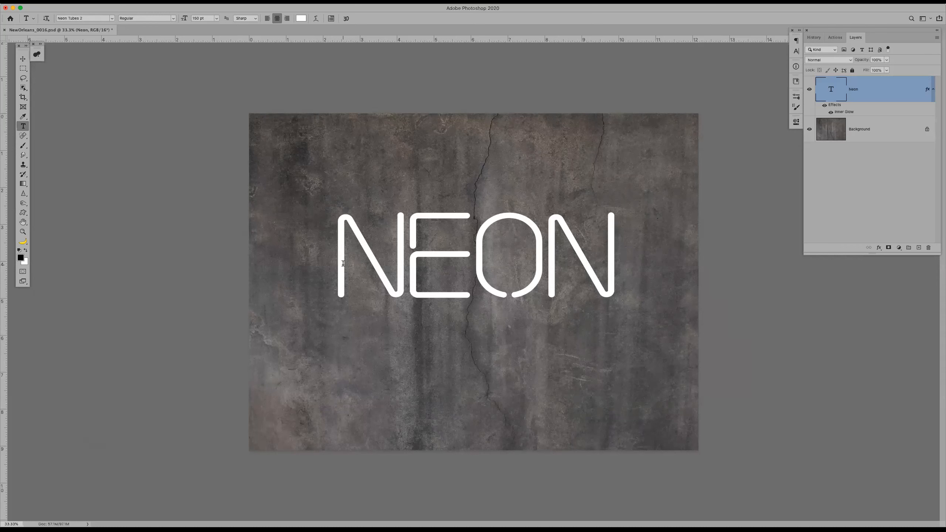
double_click(884, 89)
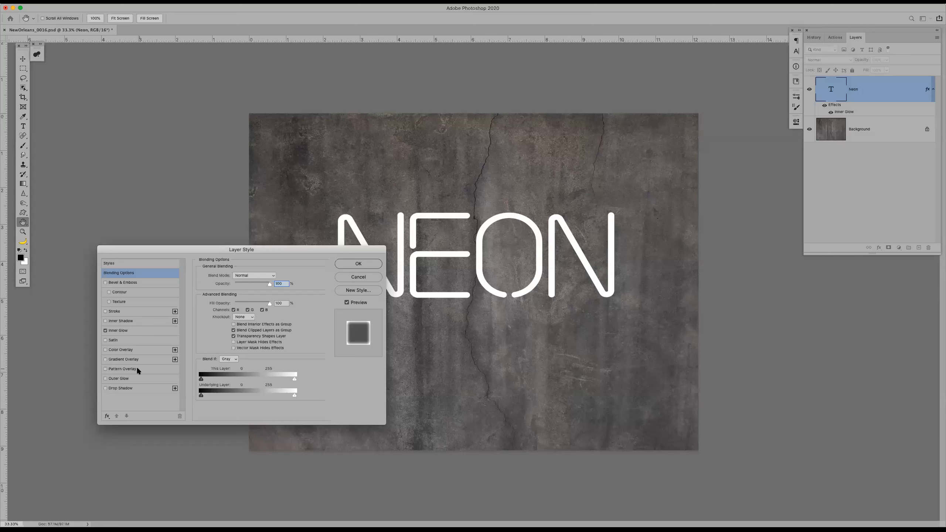
left_click(119, 379)
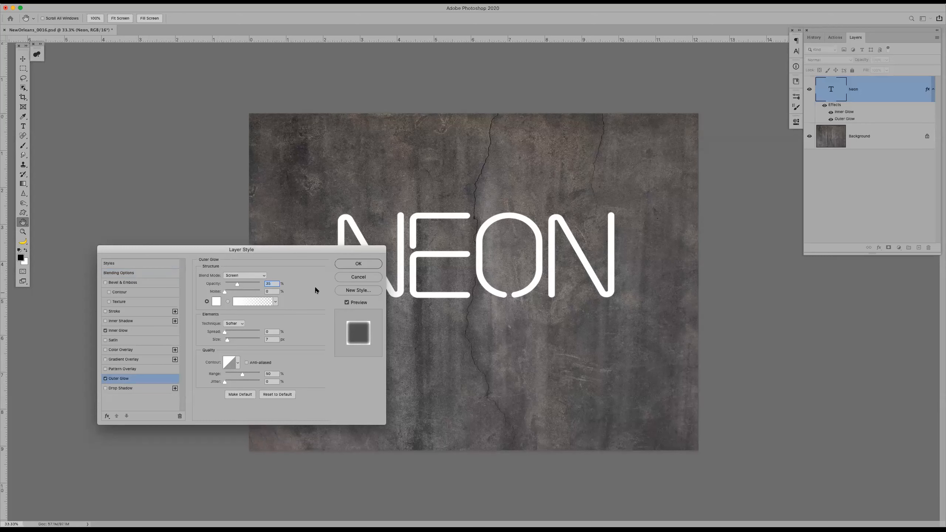
left_click(358, 276)
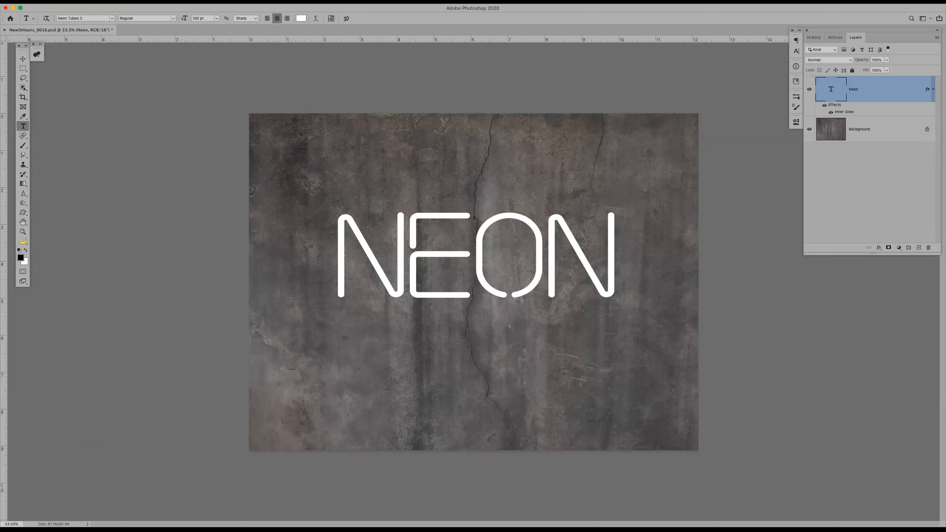
Stop recording the Neon action and view the settings of its recorded layer style step without changing them
left_click(832, 37)
left_click(873, 249)
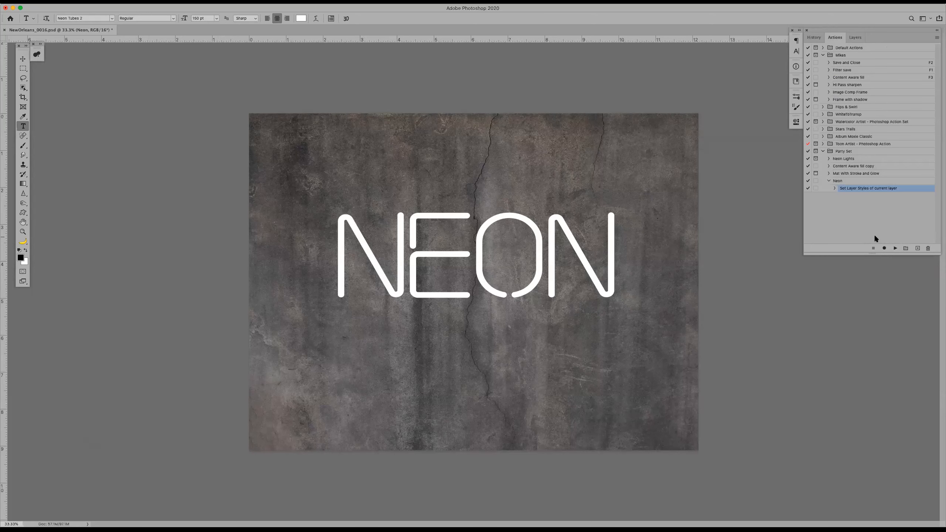
double_click(866, 189)
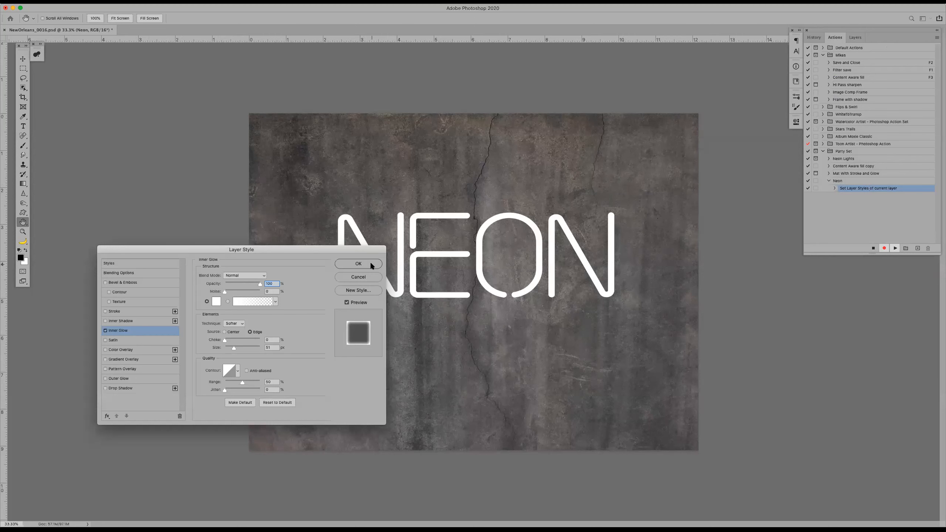
left_click(364, 277)
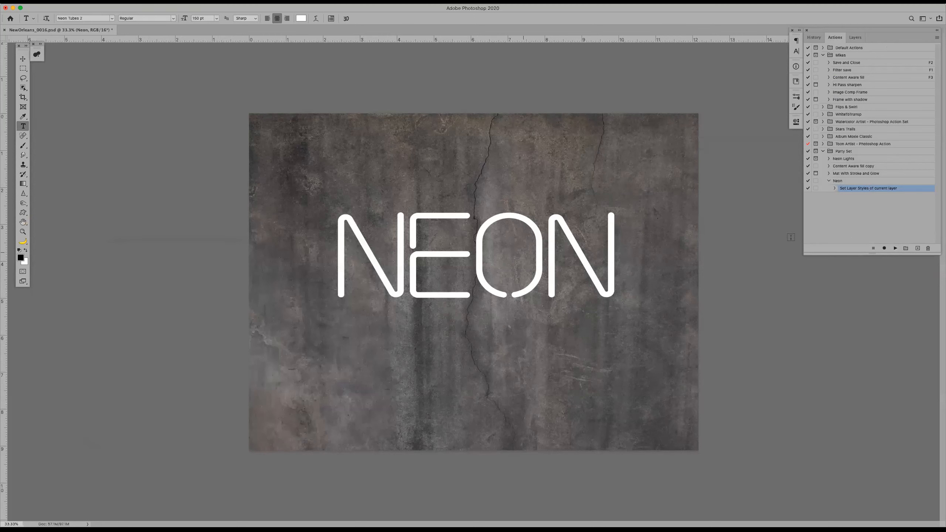
Re-record the Neon action's layer style step with the Inner Glow colour set to f54646 and its size to 32 px
double_click(910, 188)
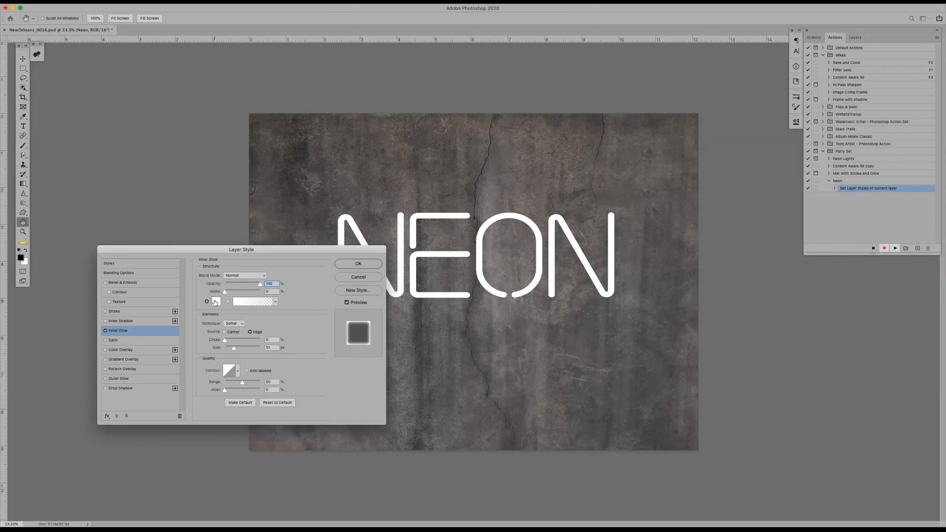
left_click(216, 301)
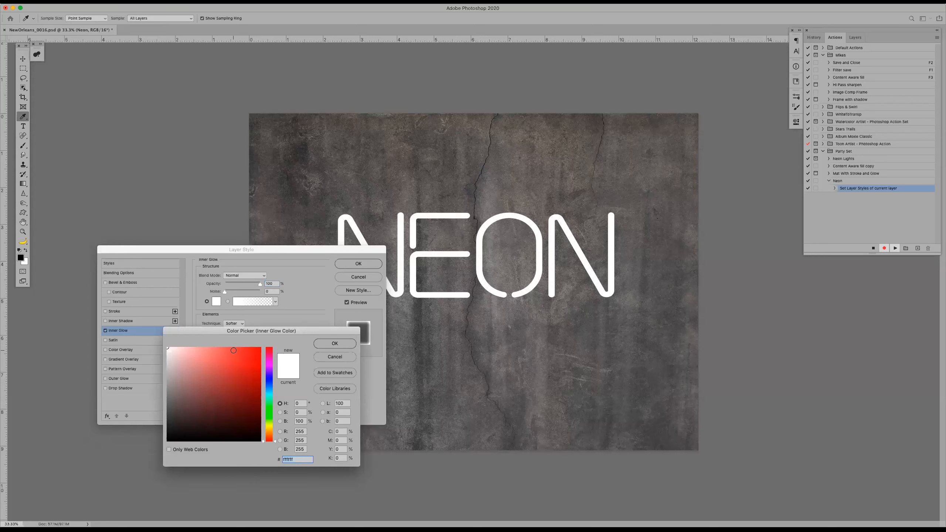
left_click(234, 351)
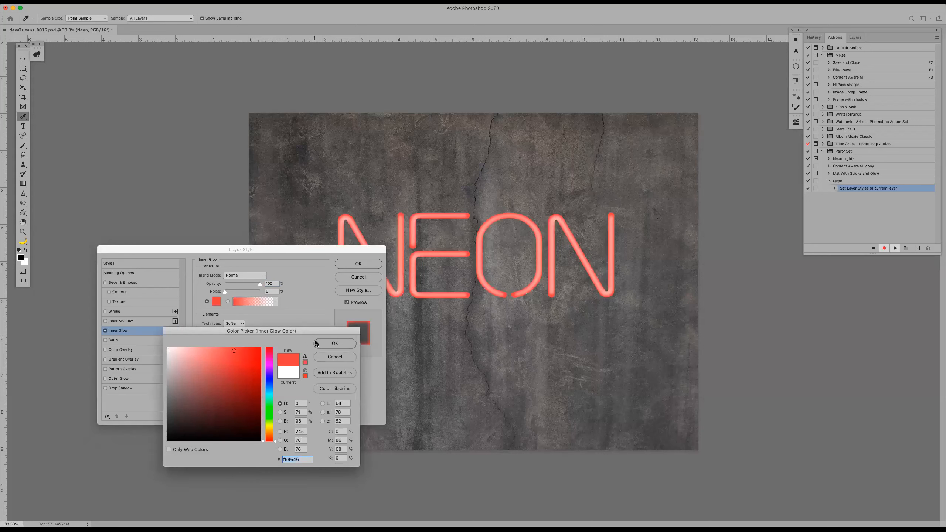
left_click(331, 347)
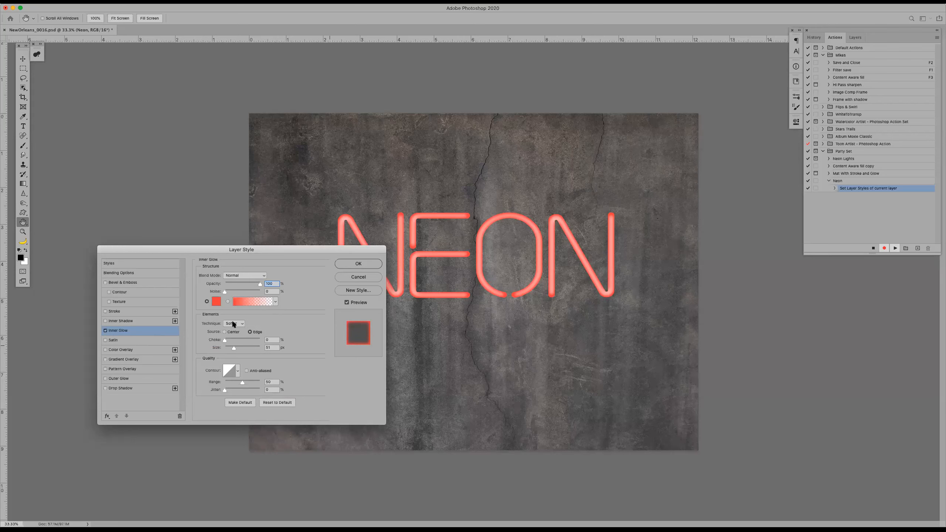
left_click_drag(233, 347, 231, 350)
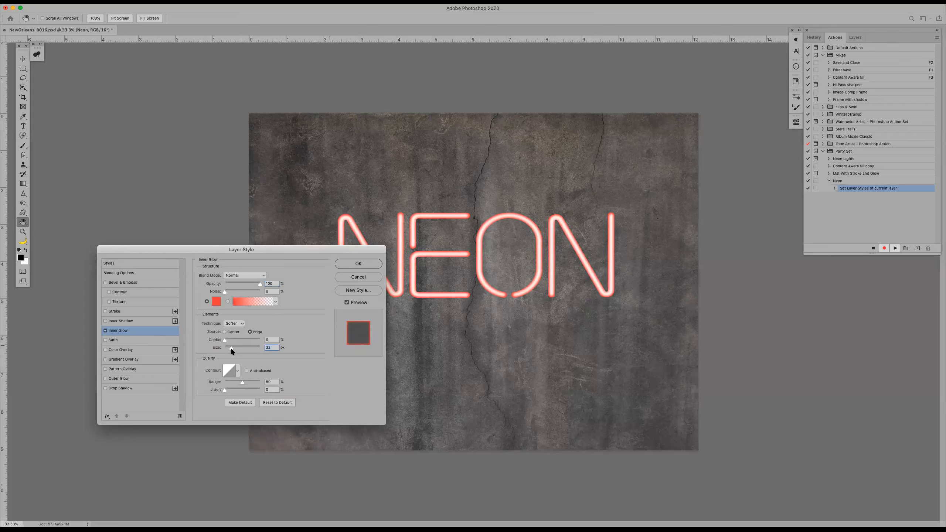
left_click(358, 264)
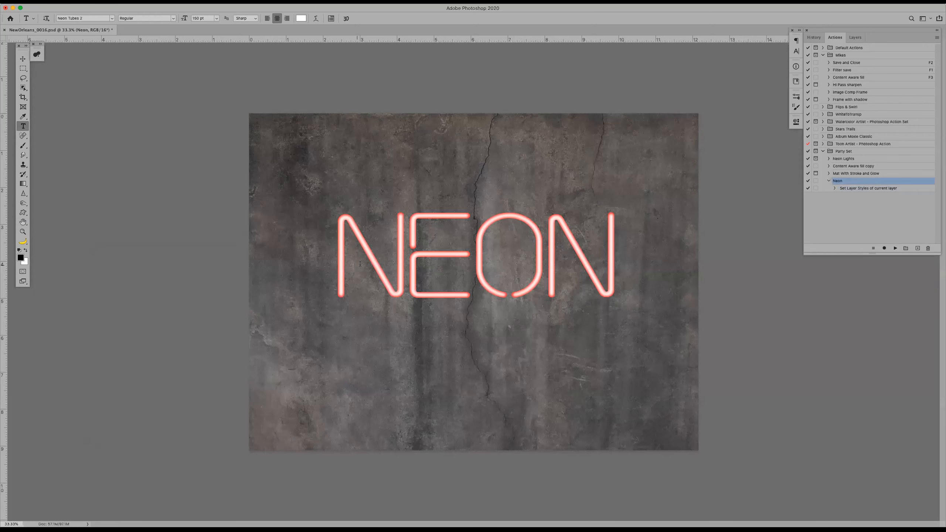
Resume recording after the Neon action's layer style step and add an Outer Glow in red f42f2f to the text layer
left_click(901, 189)
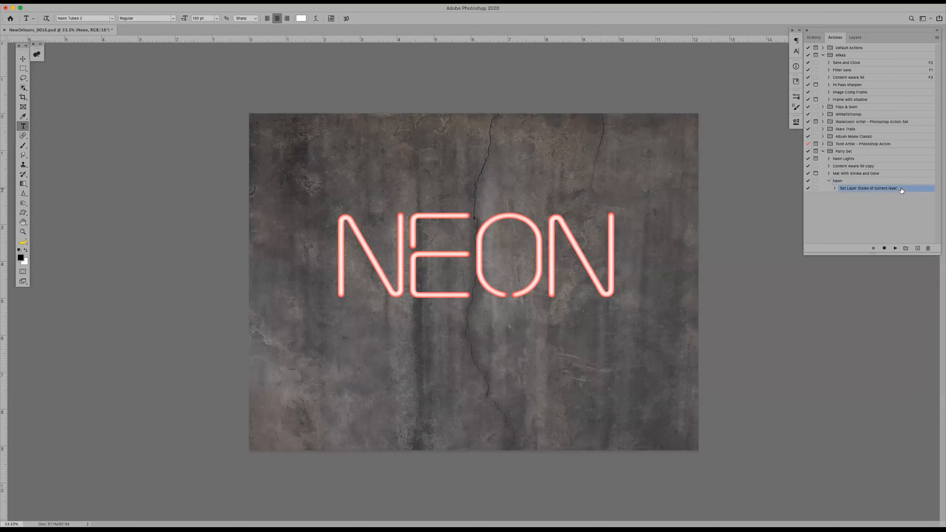
left_click(885, 249)
left_click(855, 37)
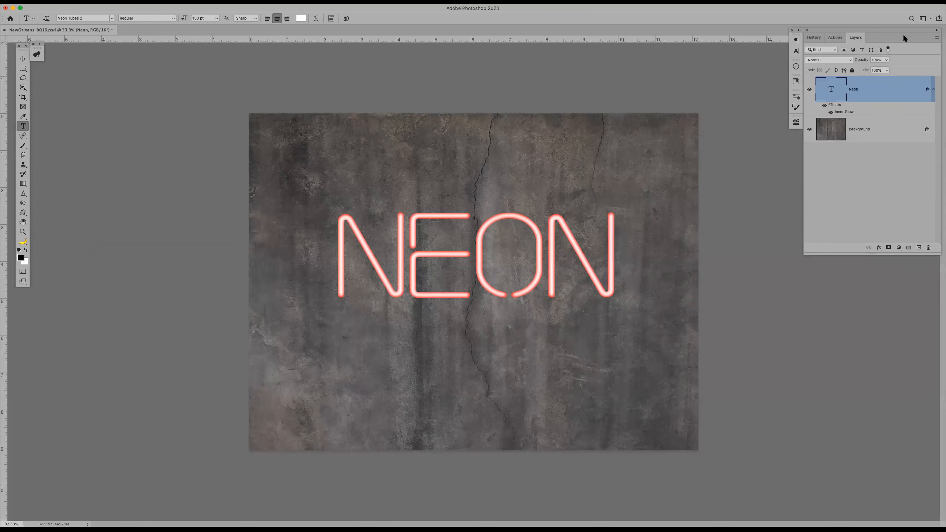
double_click(891, 90)
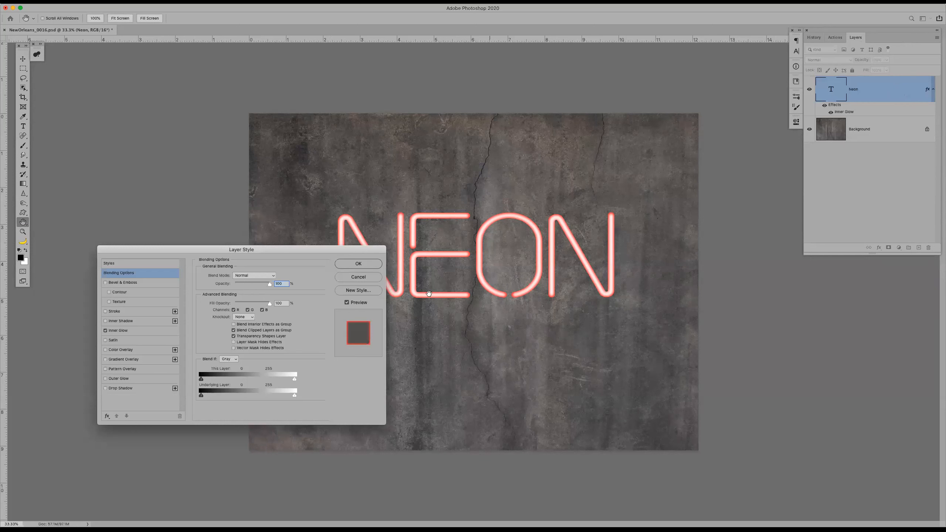
left_click(115, 379)
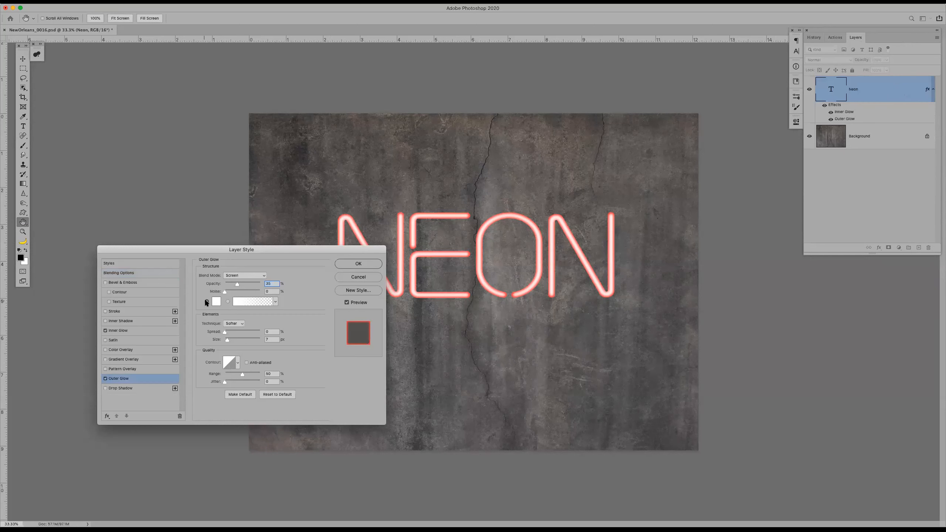
left_click(217, 302)
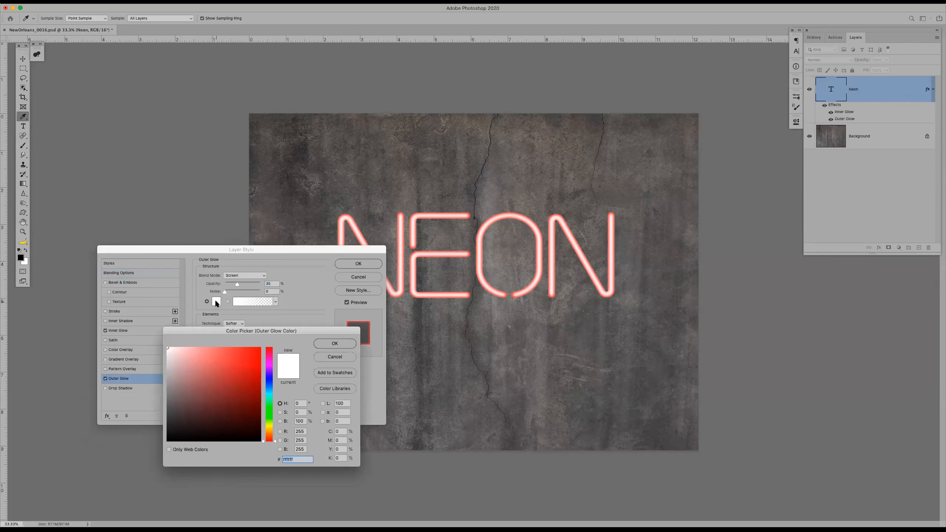
left_click(243, 351)
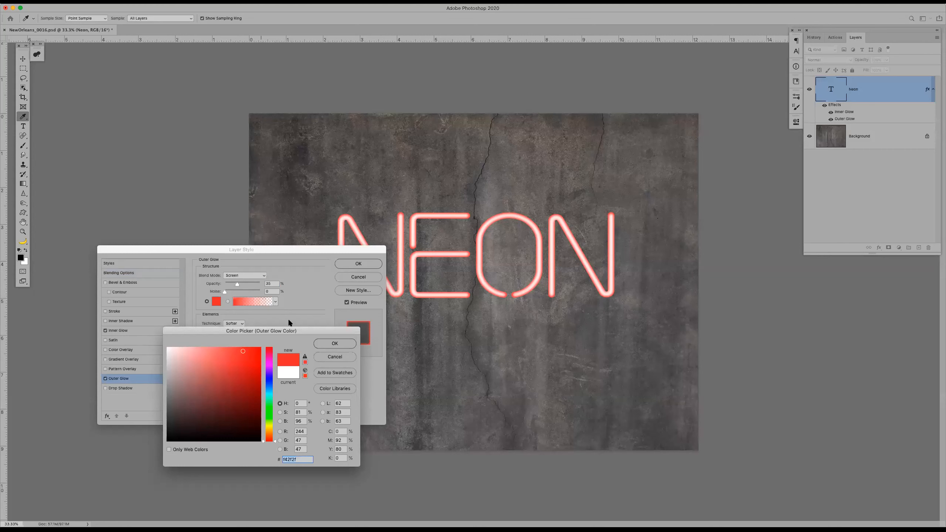
left_click(334, 343)
Set the Outer Glow to Normal blend mode and 100% opacity, increase its spread, and apply the style
left_click(257, 276)
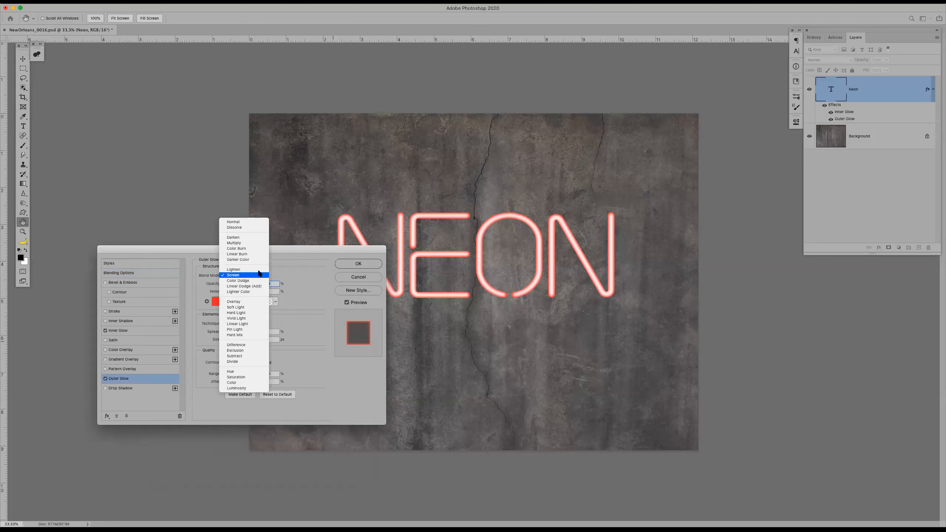
left_click(252, 222)
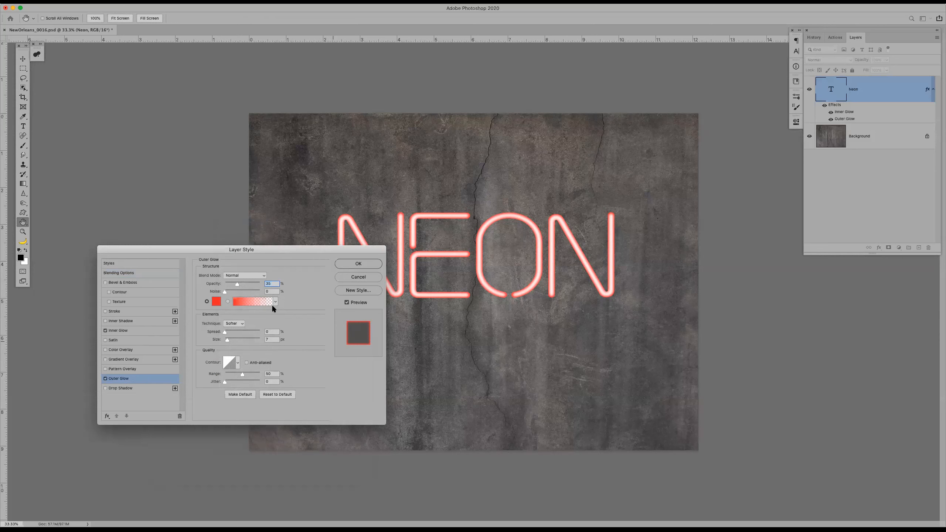
left_click_drag(239, 285, 279, 283)
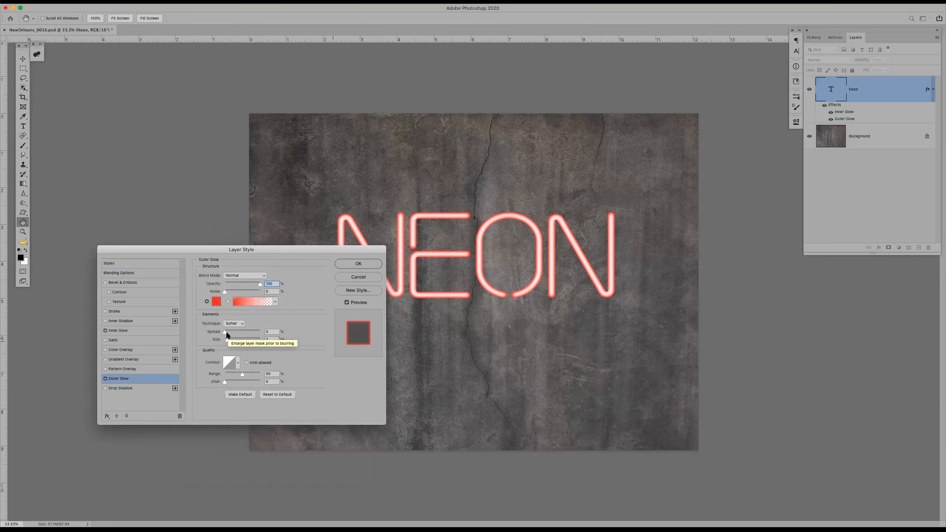
left_click_drag(226, 333, 240, 335)
left_click(354, 264)
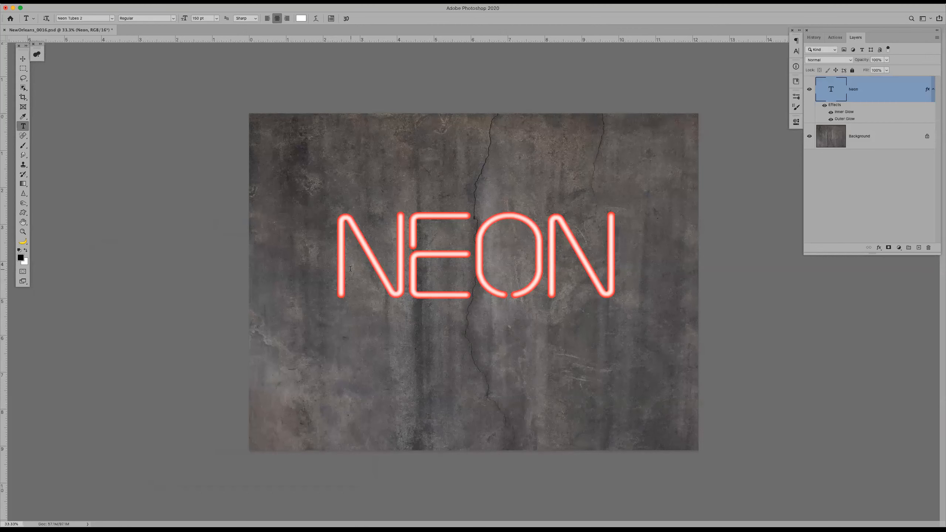
Add a Drop Shadow to the text layer with a distance of 0 px and Normal blend mode
double_click(884, 90)
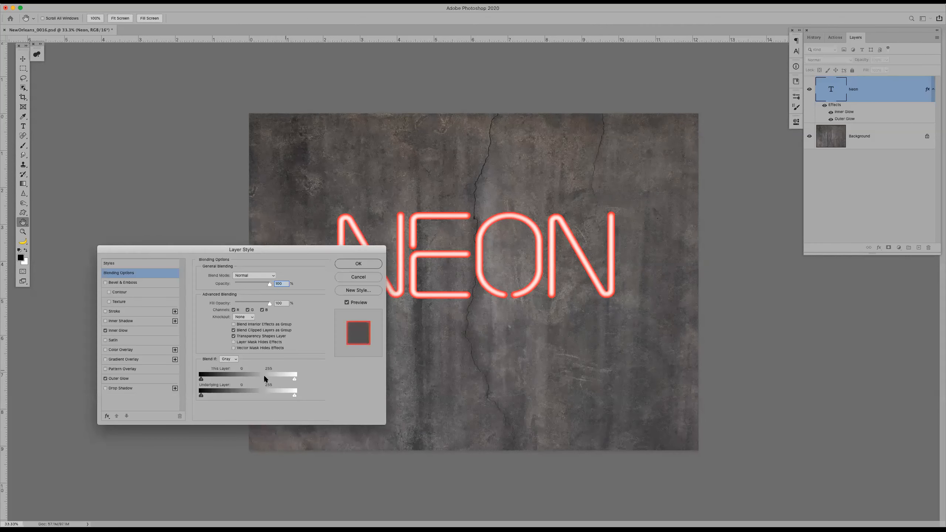
left_click(123, 388)
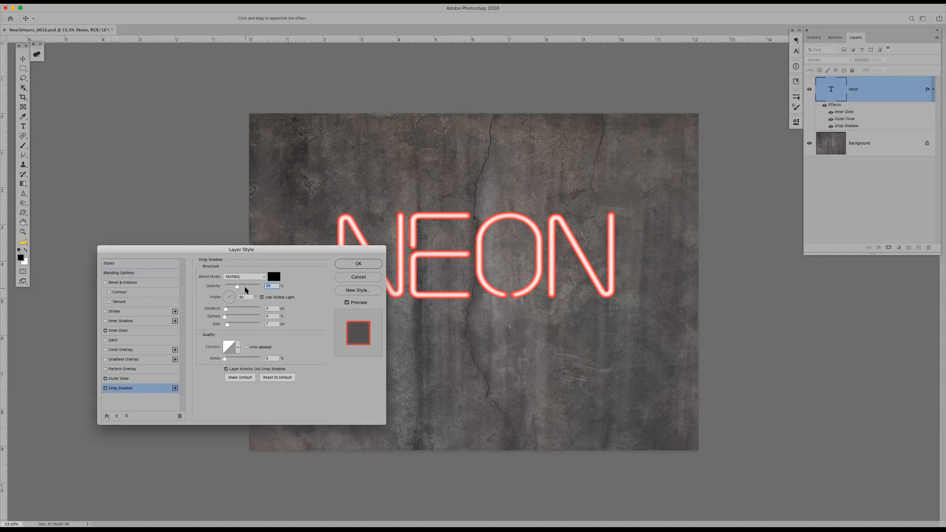
left_click_drag(225, 309, 215, 309)
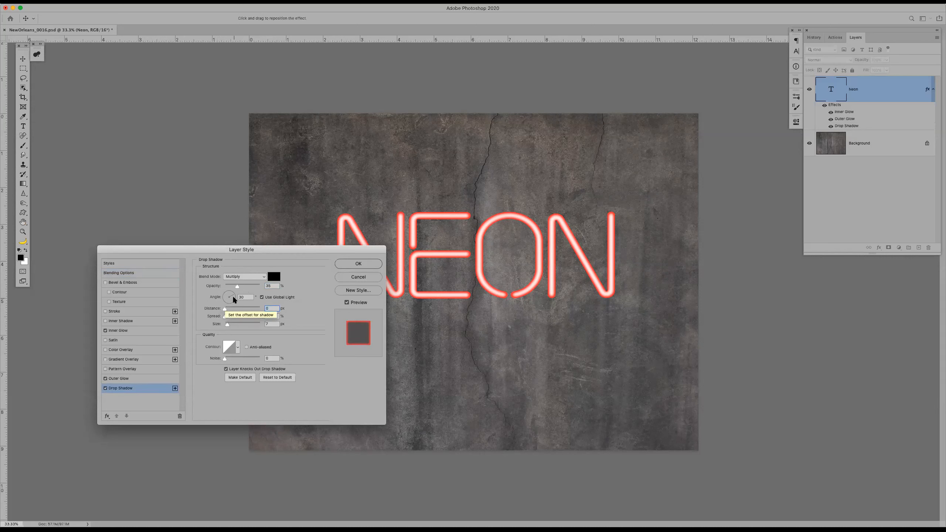
left_click(249, 277)
left_click(249, 276)
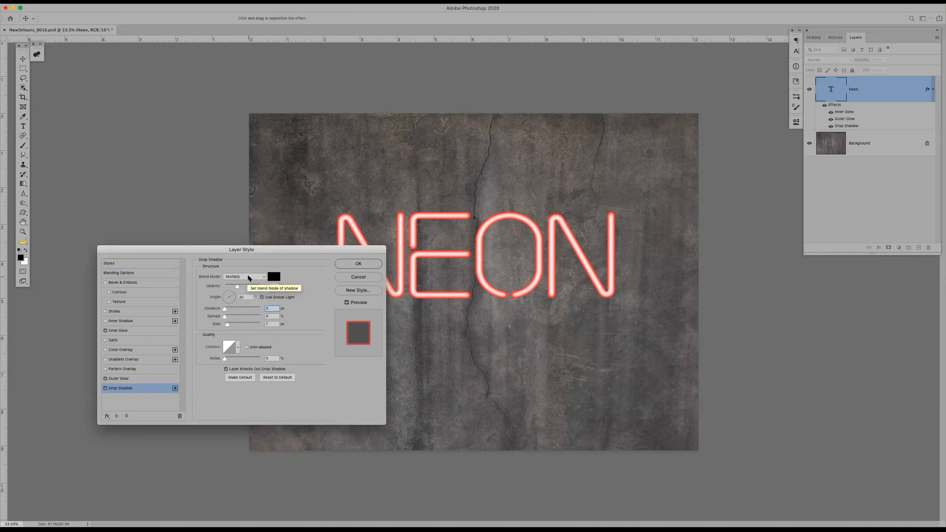
left_click(249, 277)
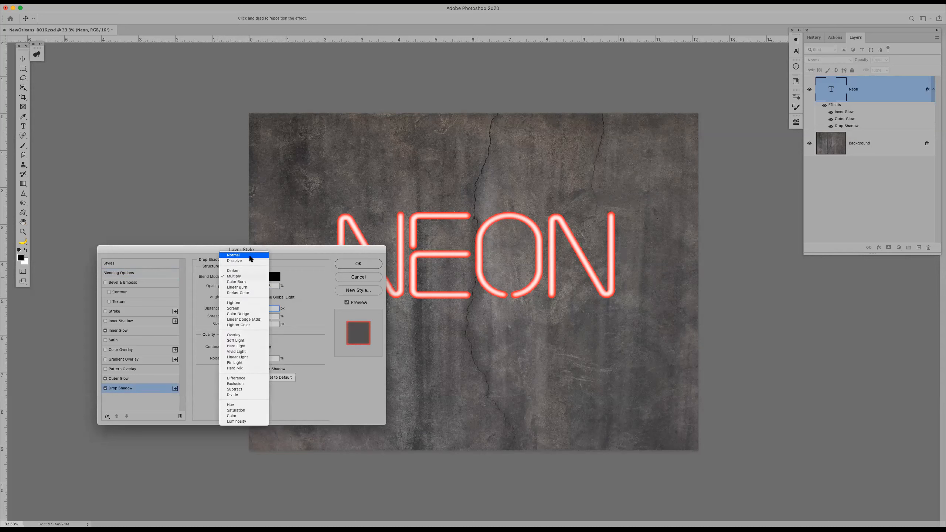
left_click(249, 256)
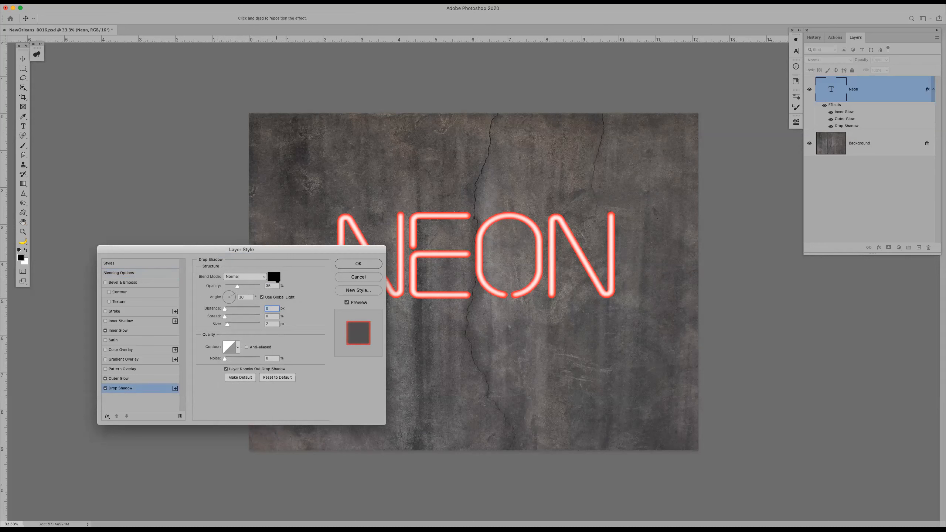
Set the Drop Shadow colour to pale pink f5dddd
left_click(274, 277)
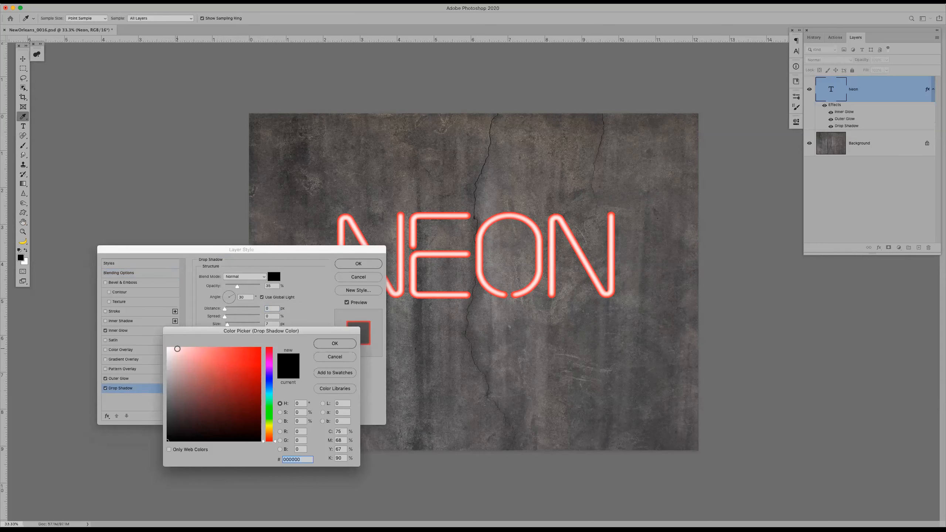
left_click(179, 352)
left_click_drag(179, 352, 176, 351)
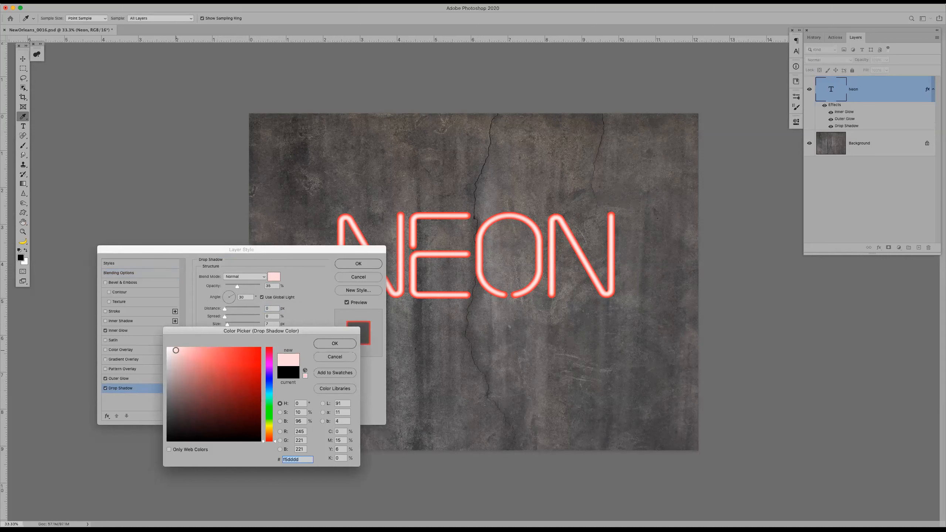
left_click(329, 343)
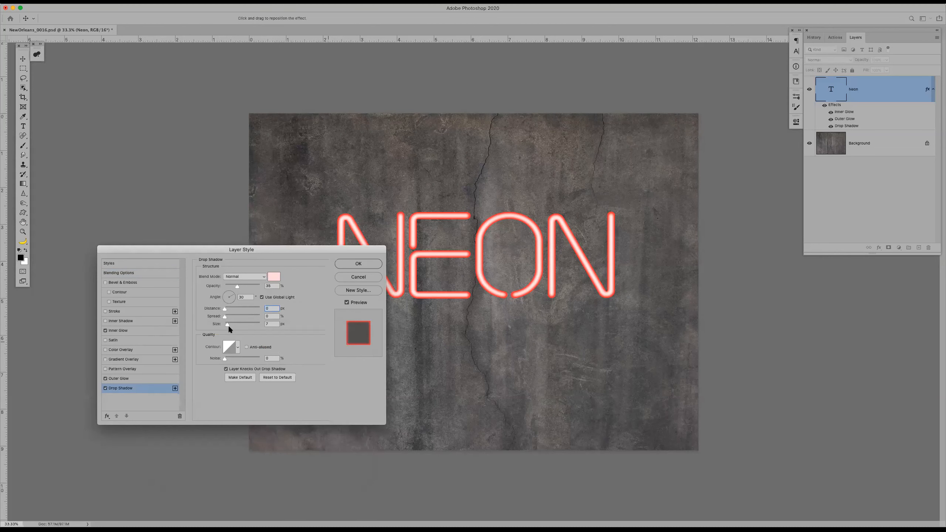
Set the Drop Shadow's spread to 57% and size to 82 px, adjust its opacity, and apply the style
left_click_drag(230, 325, 239, 325)
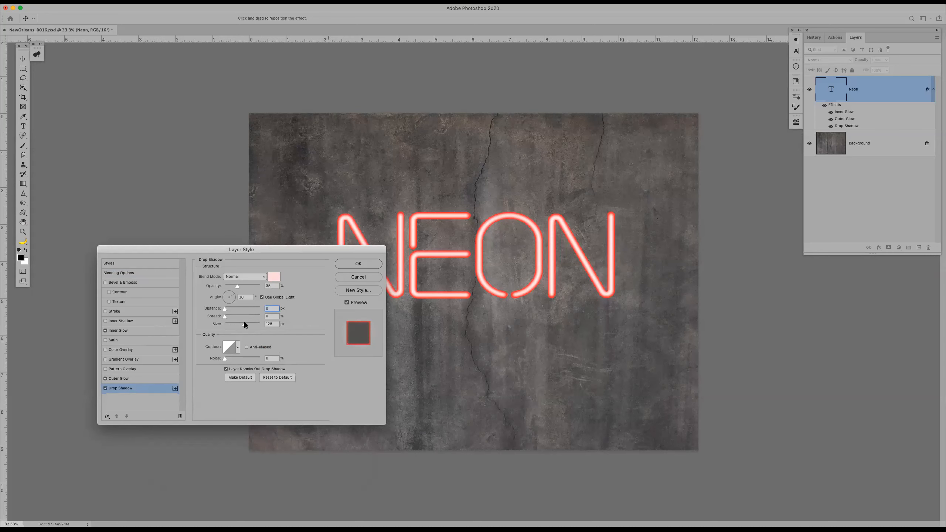
left_click_drag(244, 323, 235, 325)
left_click_drag(239, 316, 236, 315)
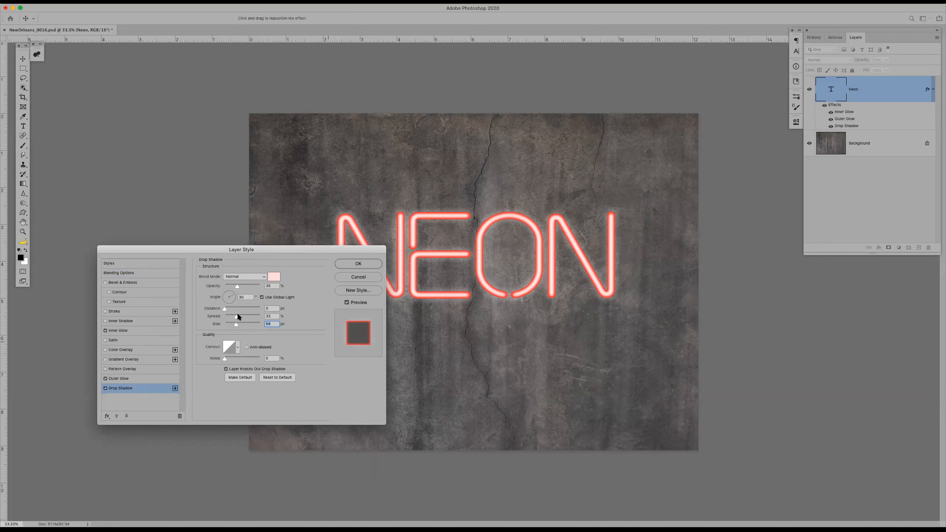
left_click_drag(242, 316, 246, 315)
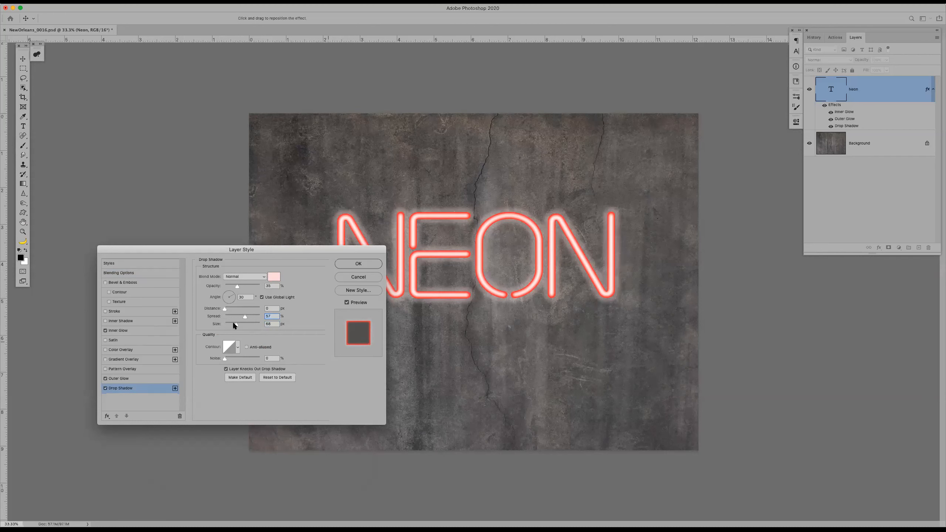
left_click_drag(234, 324, 240, 324)
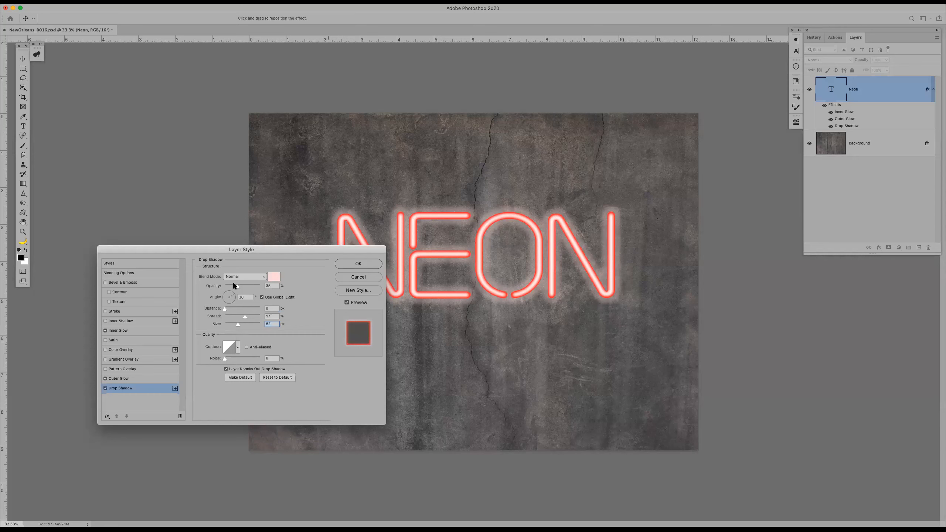
left_click_drag(244, 285, 235, 284)
left_click(359, 264)
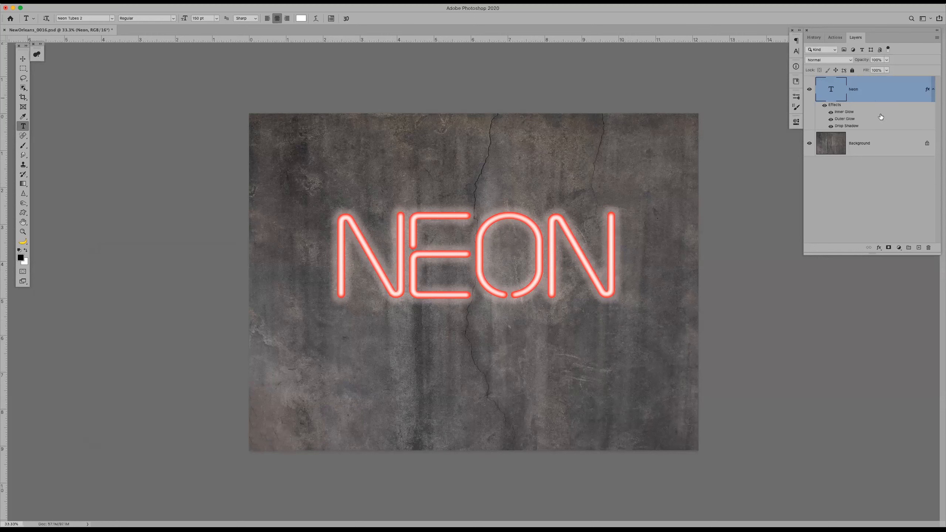
Add a new layer above the text and draw an elliptical selection centred around the word NEON
left_click(919, 248)
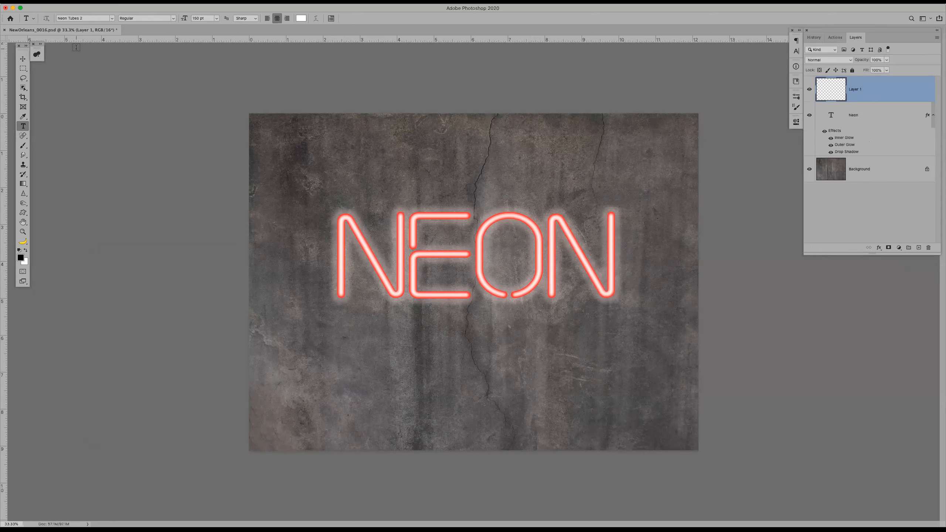
key("m")
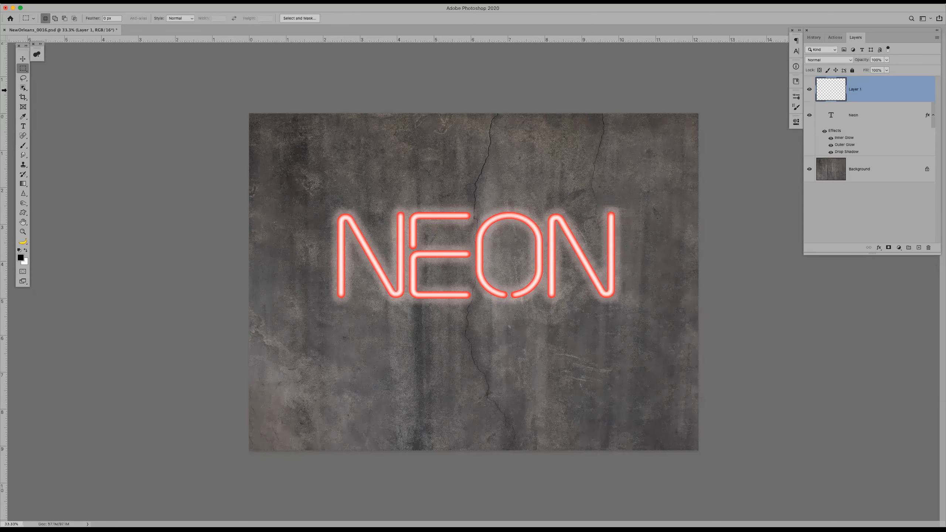
left_click(21, 69)
left_click(56, 75)
left_click_drag(323, 174, 642, 355)
left_click_drag(477, 280, 465, 272)
Feather the elliptical selection around the word NEON by 350 pixels
left_click(152, 1)
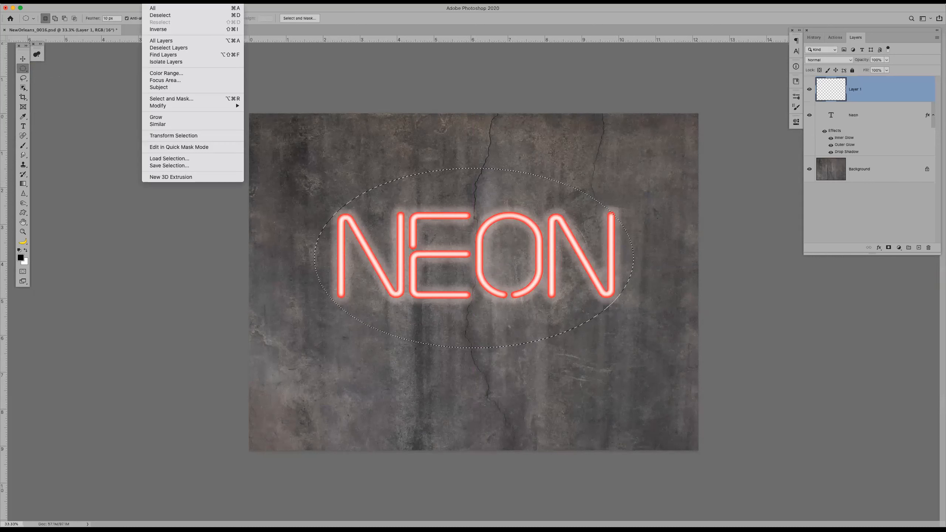
mouse_move(226, 106)
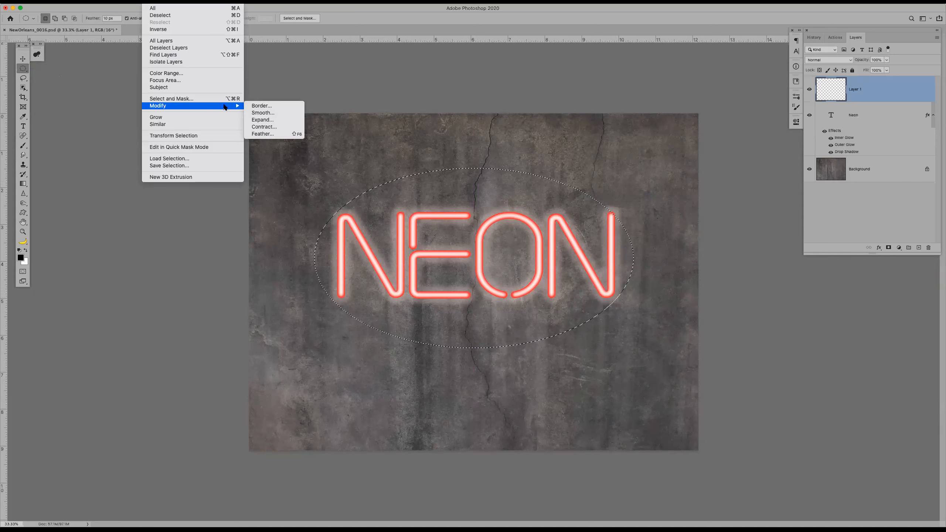
left_click(272, 133)
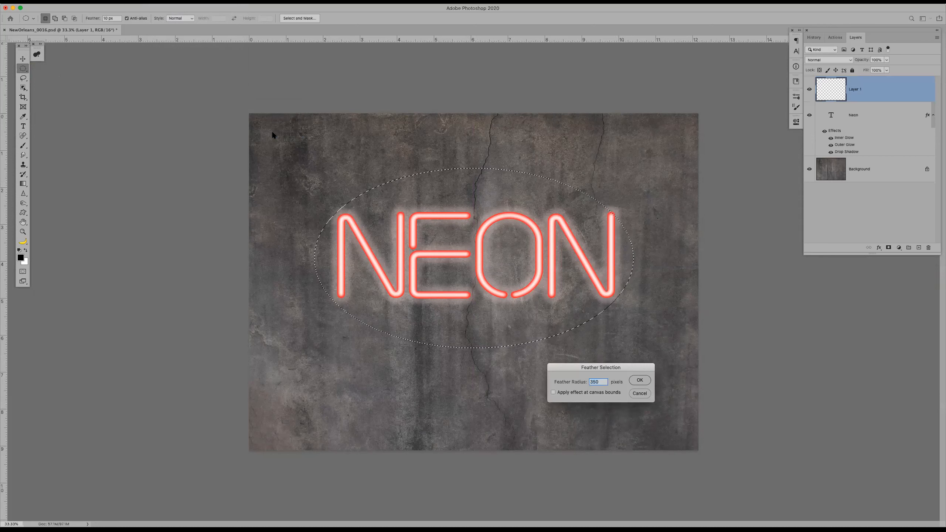
left_click(640, 380)
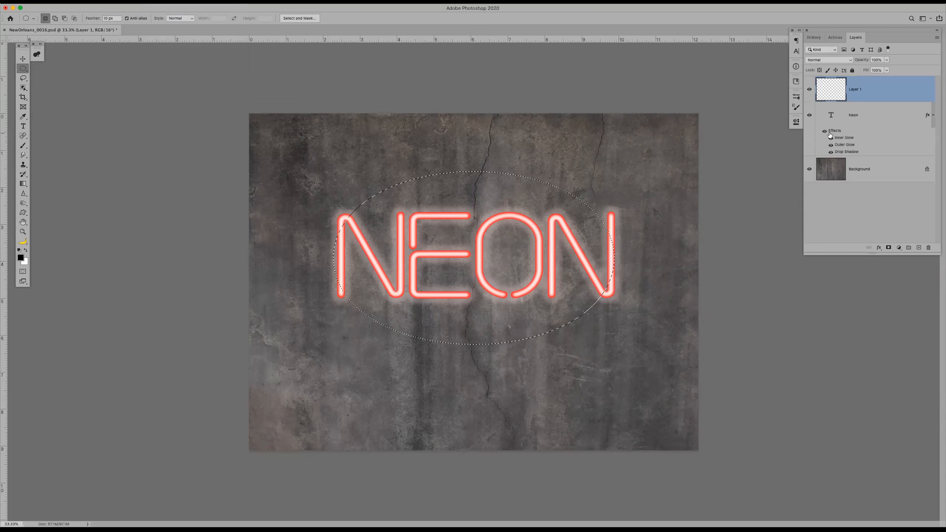
Add a Curves adjustment layer masked by the feathered selection and raise the middle of the curve to brighten the wall around the text
left_click(888, 248)
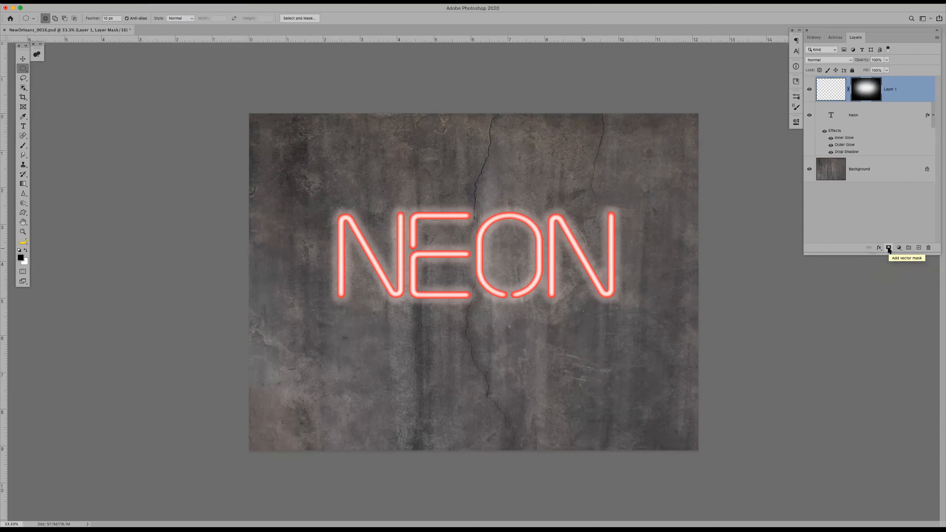
key("super+z")
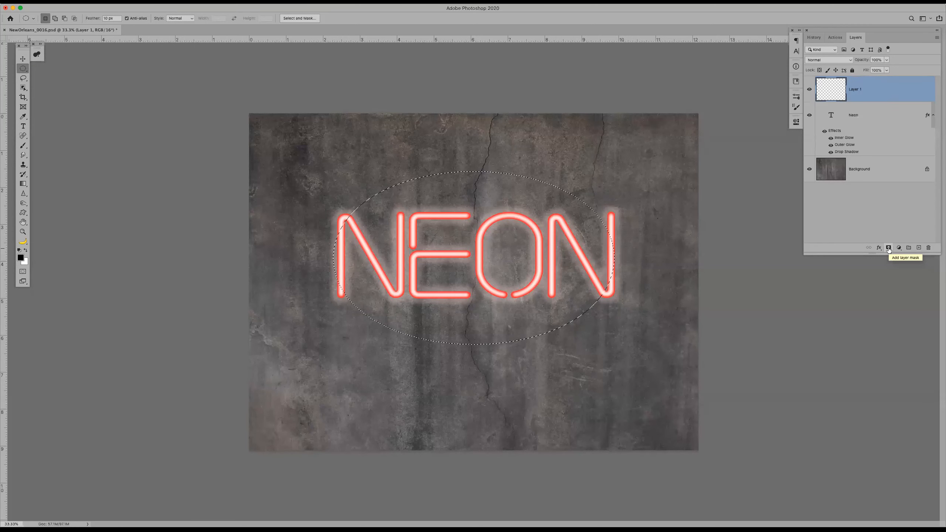
left_click(899, 248)
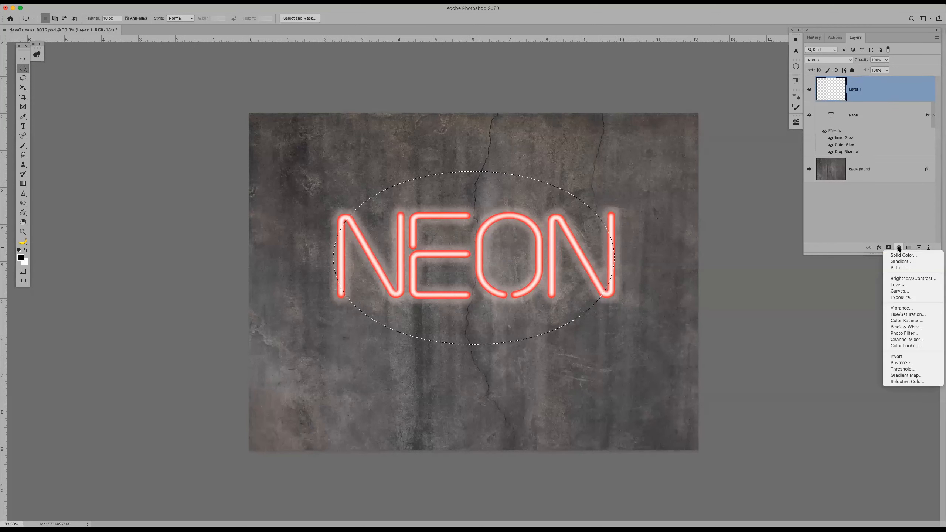
left_click(901, 292)
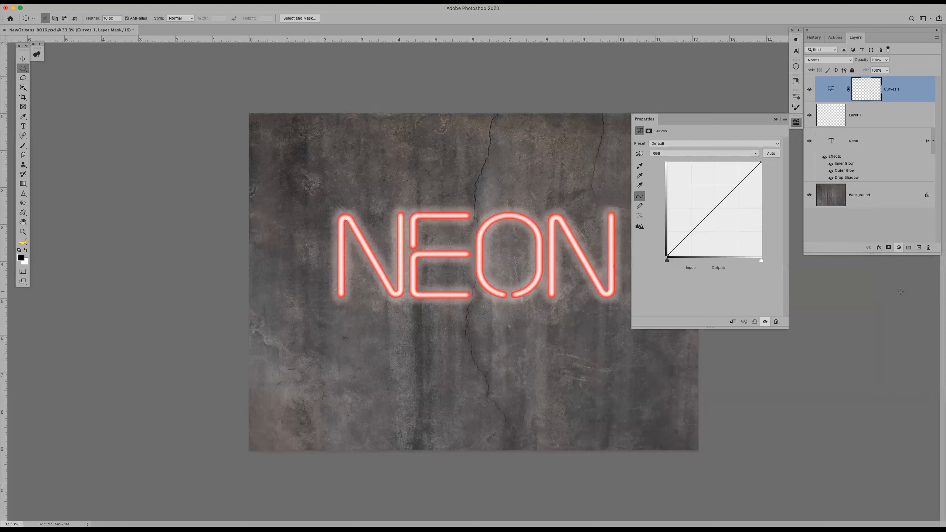
left_click(714, 208)
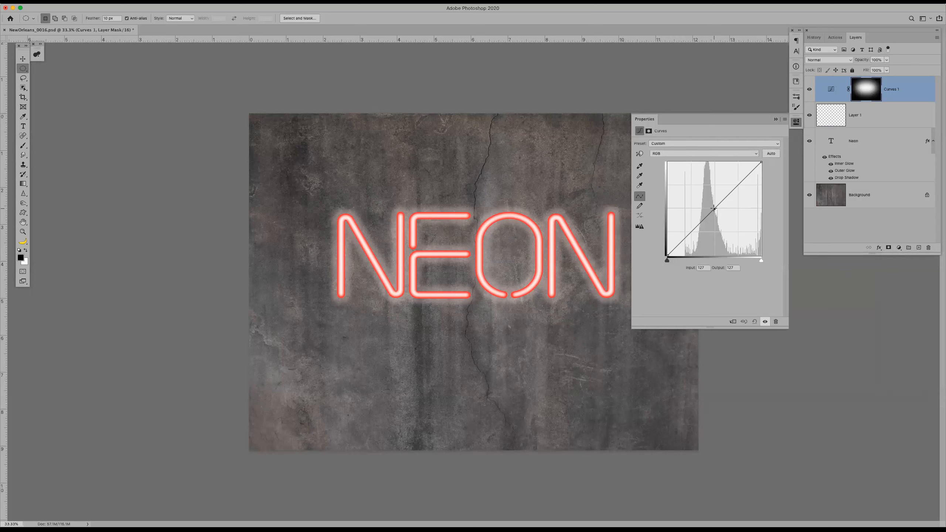
left_click_drag(714, 209, 716, 186)
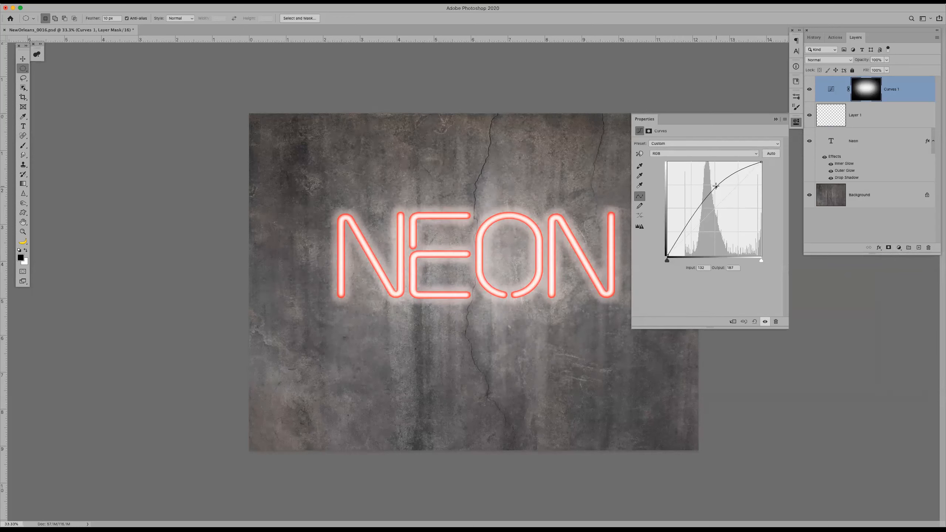
left_click(777, 119)
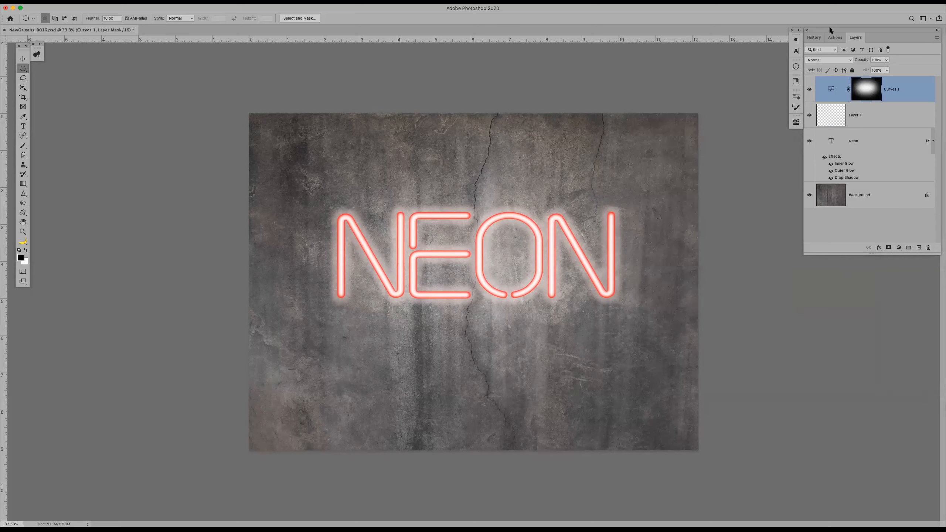
Stop recording and select the Neon action in the Party Set
left_click(832, 39)
left_click(874, 249)
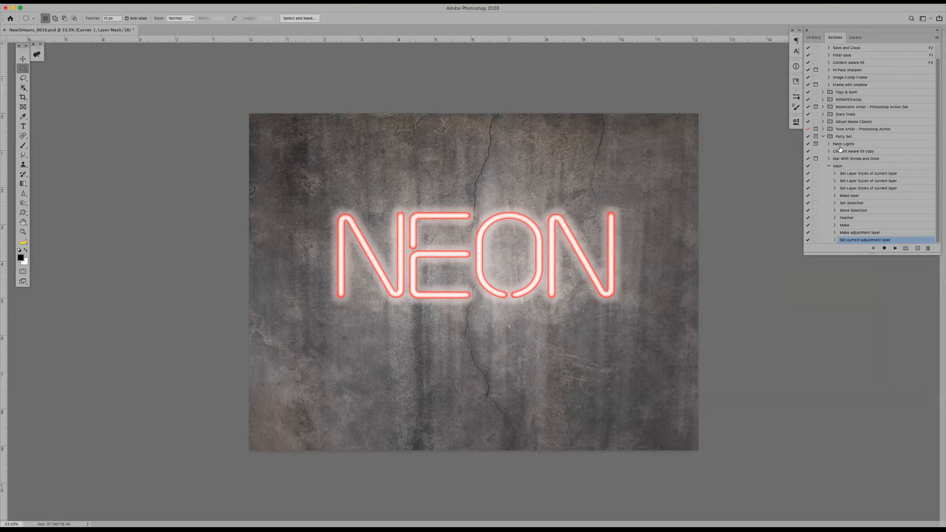
left_click(845, 168)
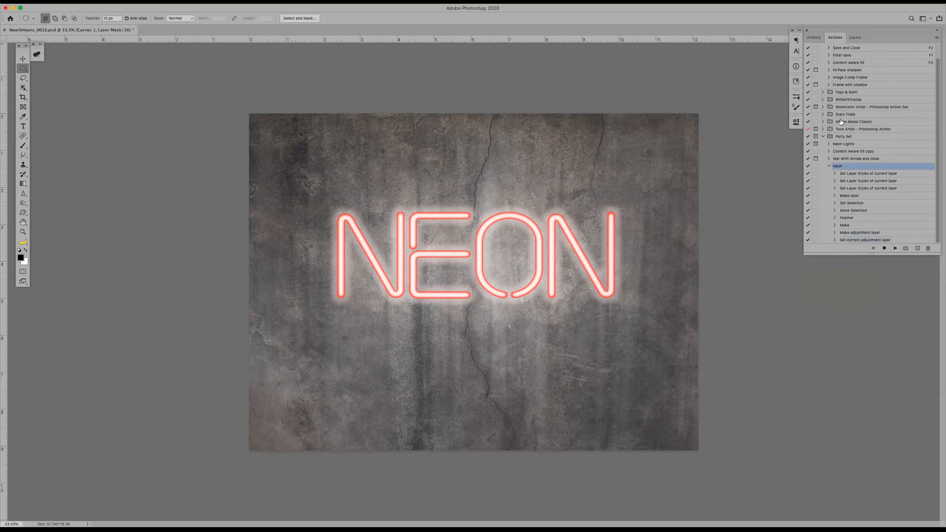
Revert the document to its New Type Layer history state and play the Neon action on the plain text
left_click(814, 37)
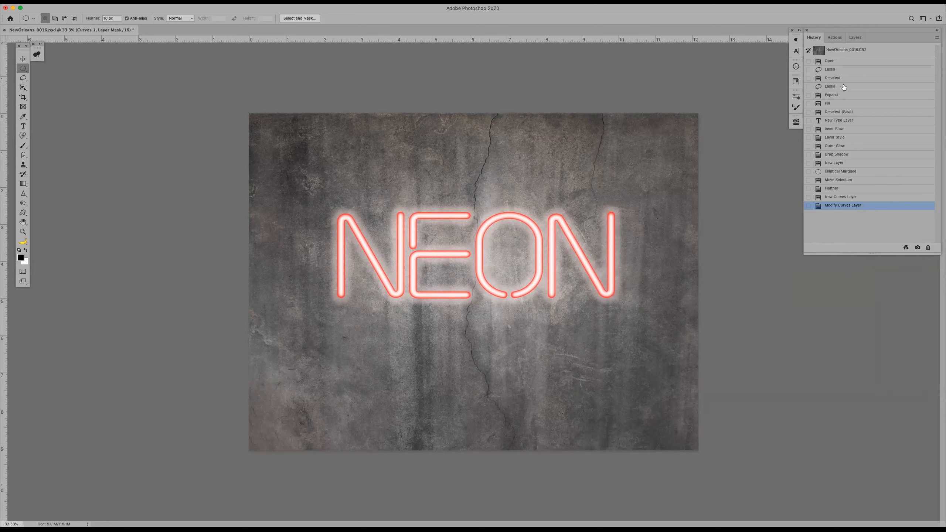
left_click(847, 122)
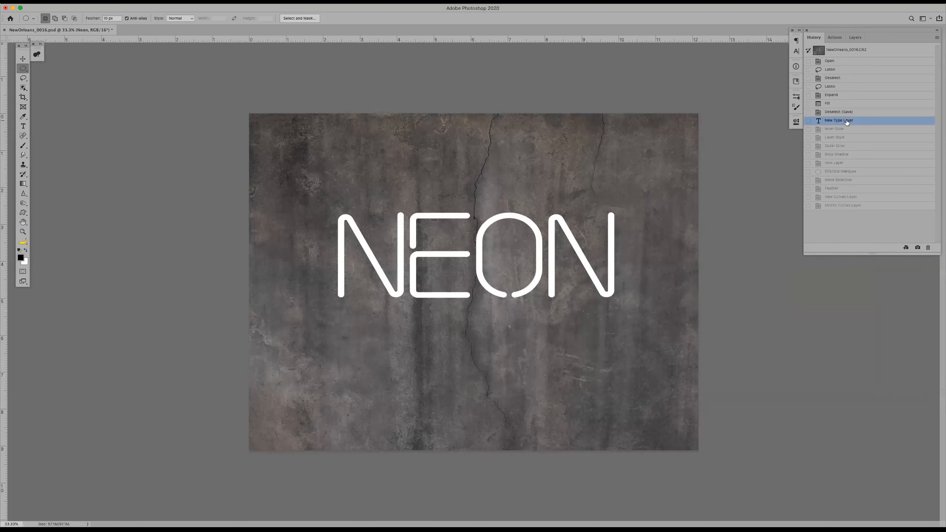
left_click(836, 37)
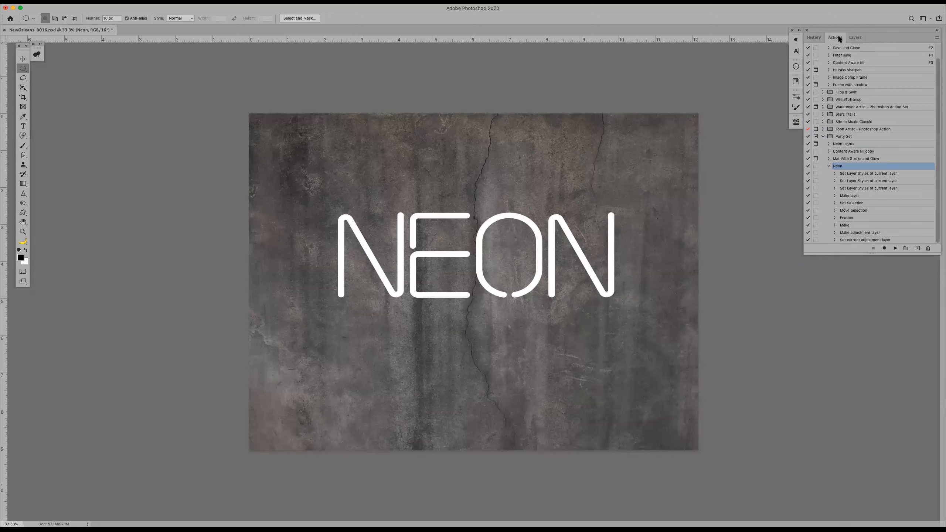
left_click(894, 248)
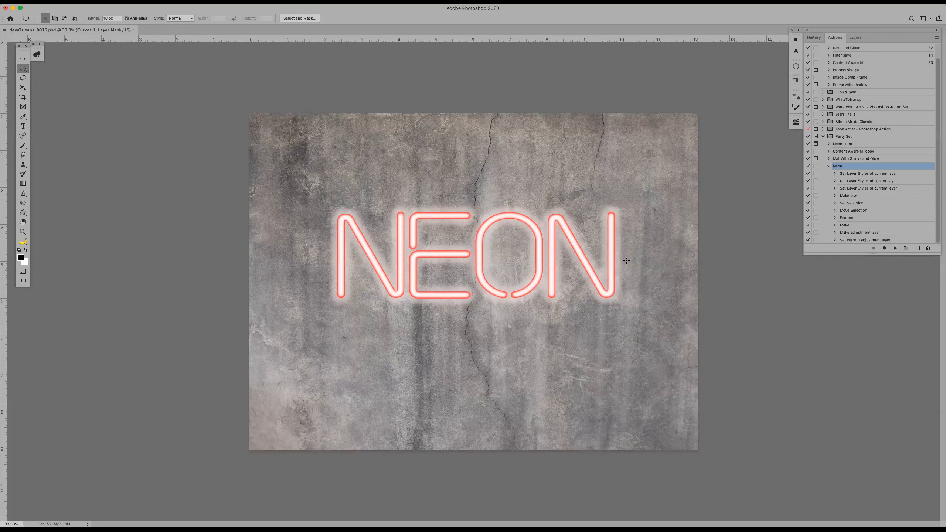
left_click(848, 174)
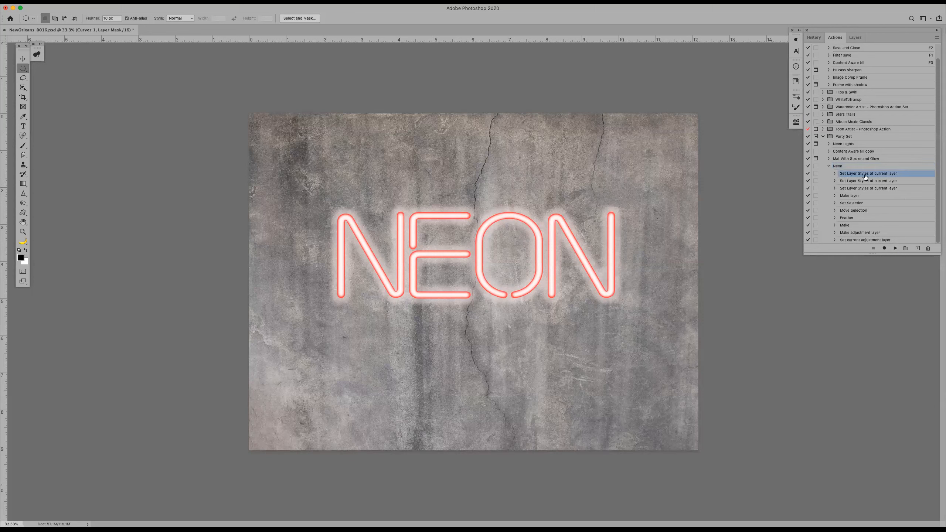
left_click(938, 38)
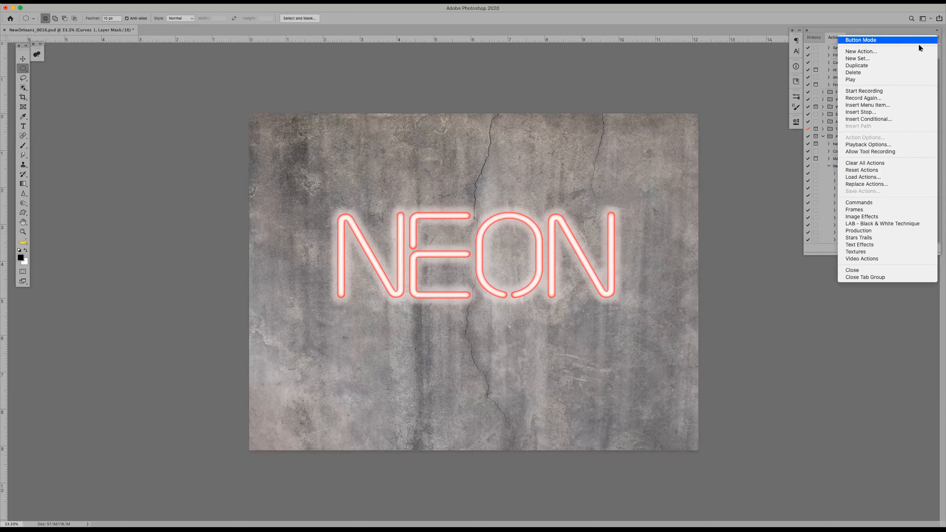
left_click(892, 112)
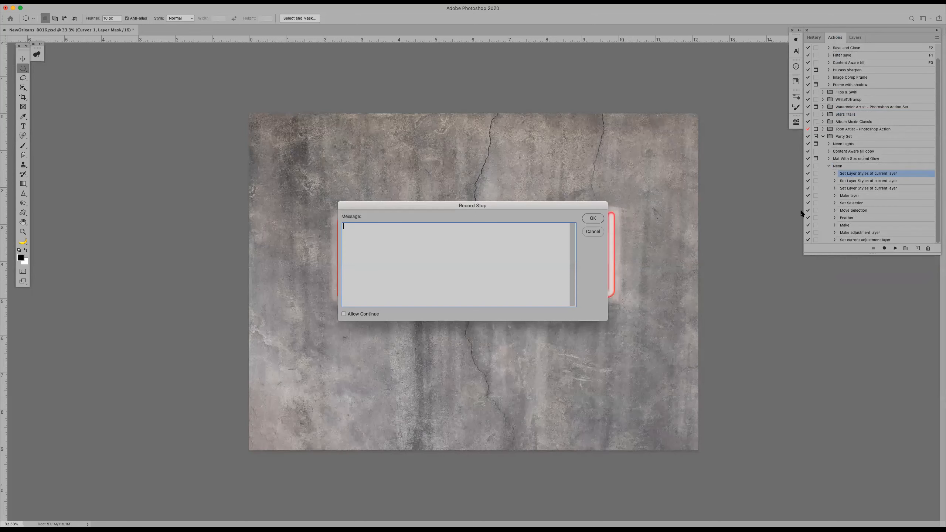
type("The")
type("se measurment")
Add "With each stop pick the color you want first then adjust your sizes" to the stop message, allow continuing, and save the stop
type("th")
type(" ea")
type("ch sto")
type("p pick the")
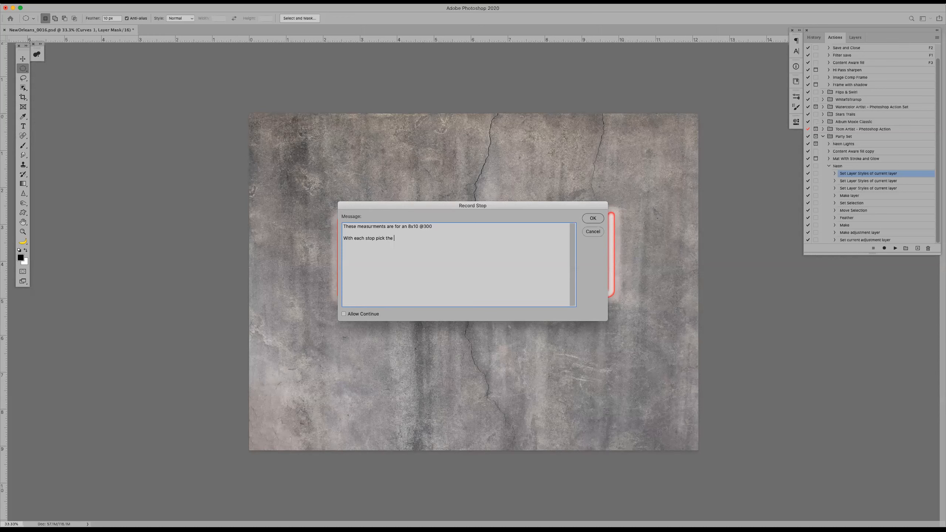
type("you want first then adjust your sizes")
left_click(343, 314)
left_click(593, 219)
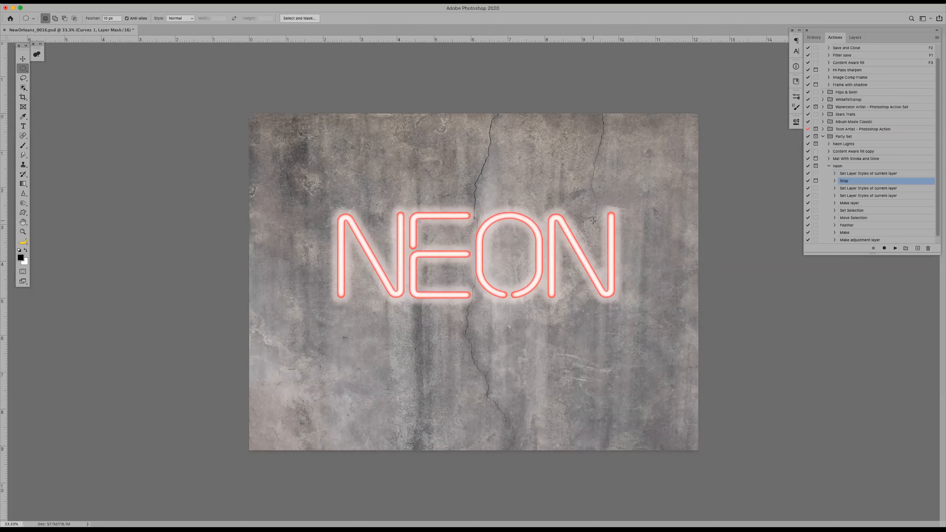
Revert the image to its Open history state and remove the orange patch in the wall's lower-left corner with the Content Aware fill action
left_click(844, 166)
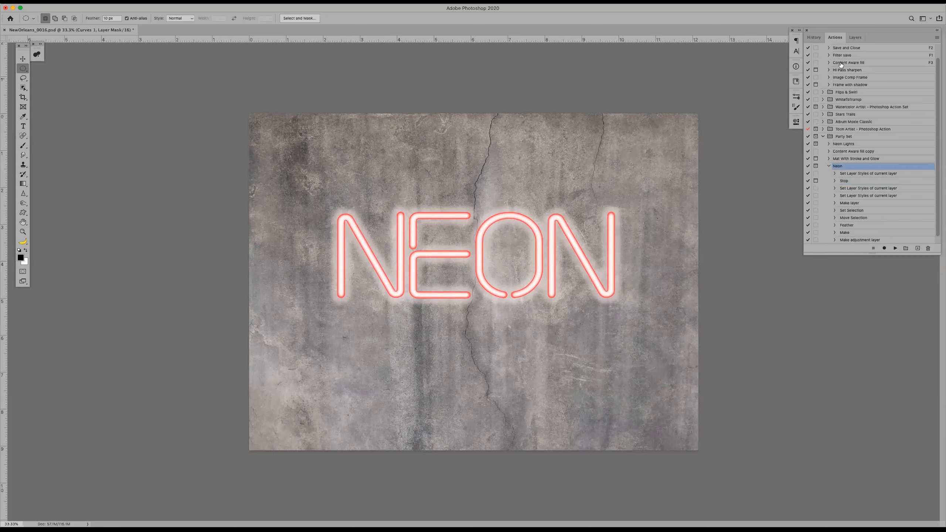
left_click(815, 37)
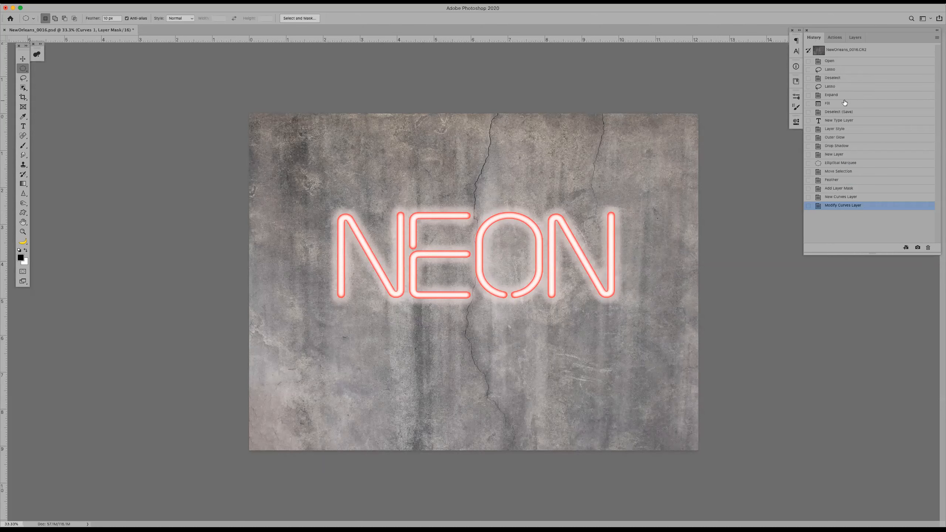
left_click(845, 61)
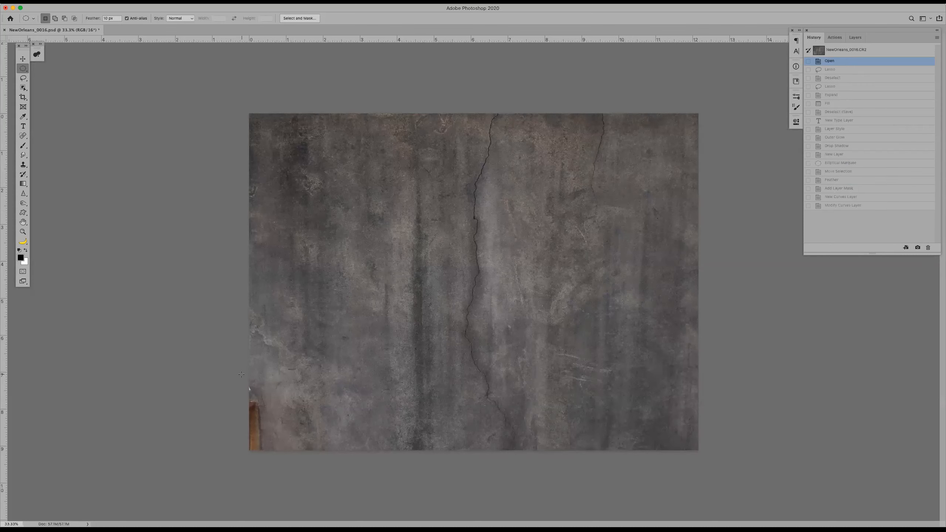
key("l")
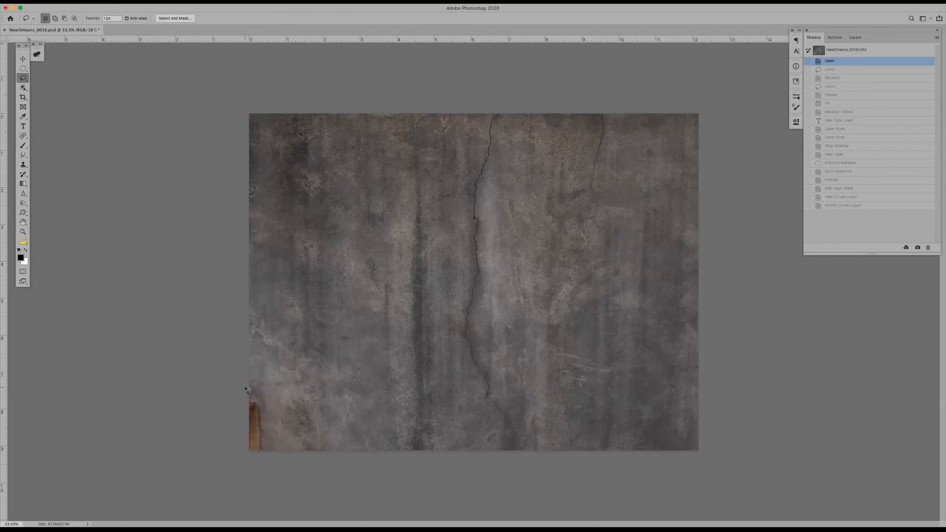
mouse_move(247, 381)
left_mouse_down()
mouse_move(283, 414)
mouse_move(254, 475)
mouse_move(236, 398)
left_mouse_up()
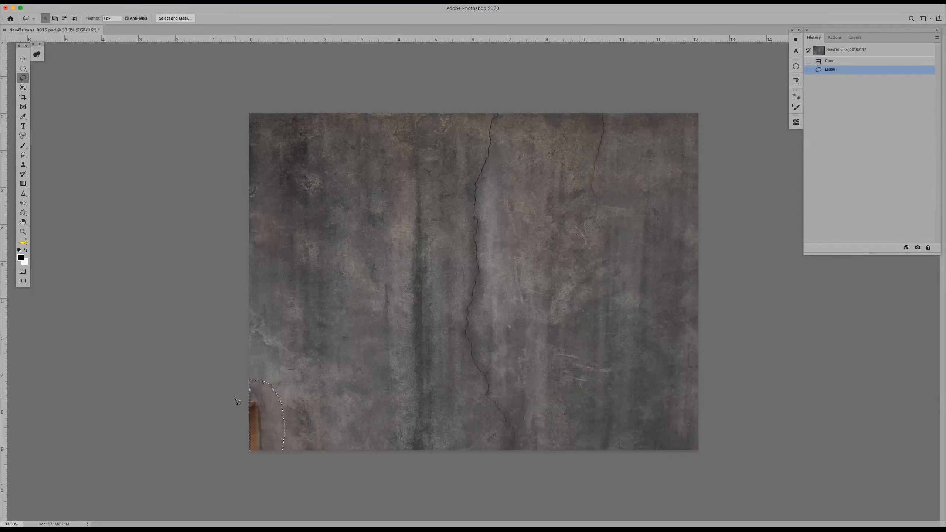
key("F5")
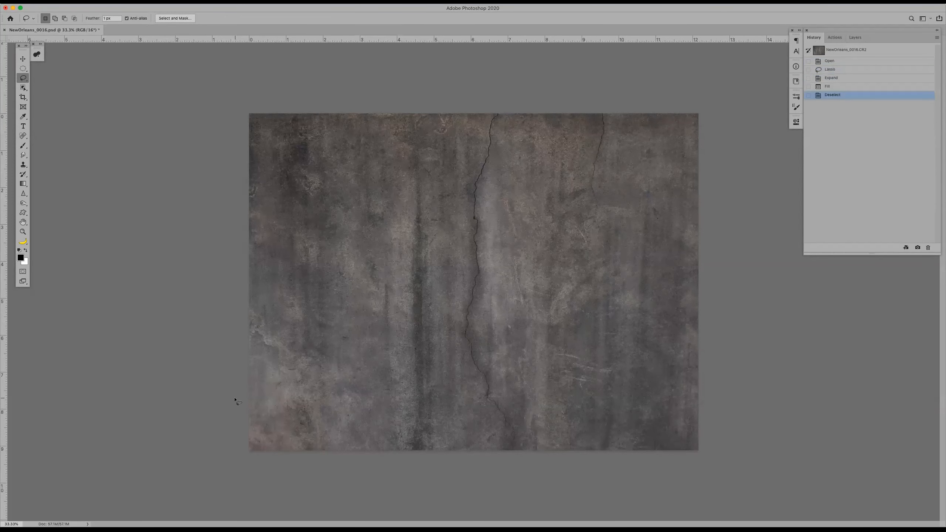
Create a text box across the middle of the wall containing the word NEON
key("t")
left_click_drag(323, 211, 614, 345)
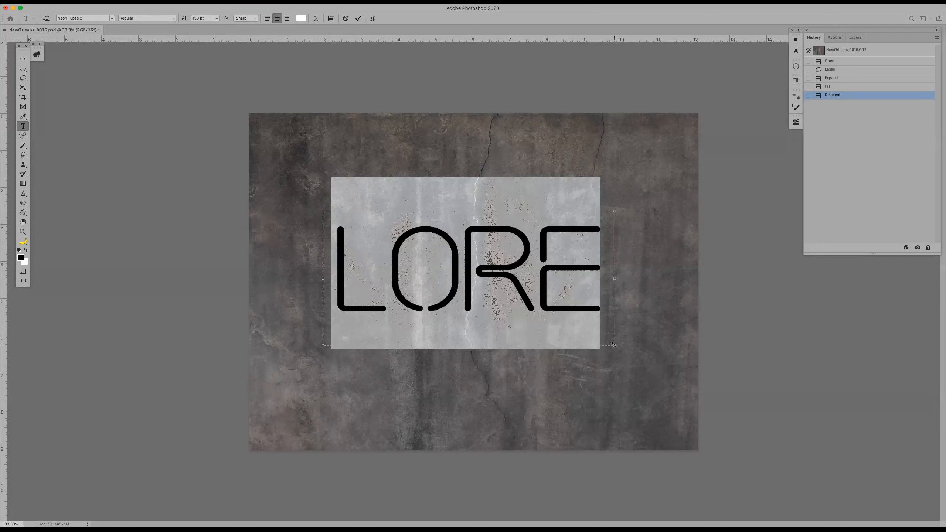
type("NEON")
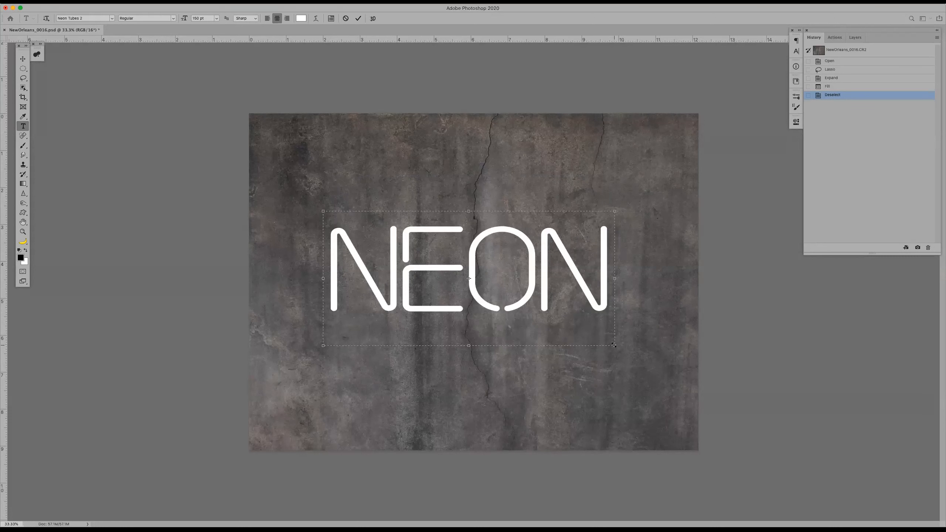
key("ctrl+Return")
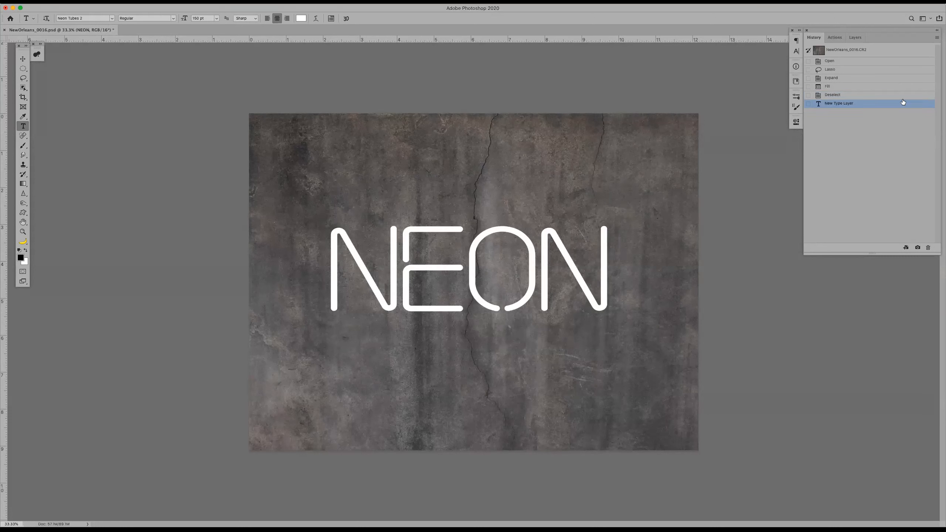
Add "DON'T FORGET TO MAKE YOUR TEXT FIRST" above the stop's existing message and move the stop to the start of the Neon action
left_click(835, 38)
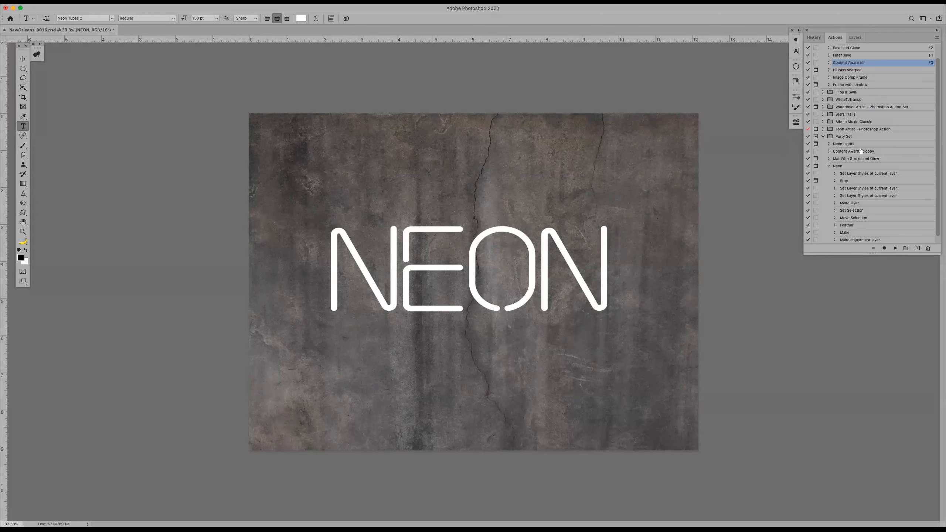
double_click(851, 181)
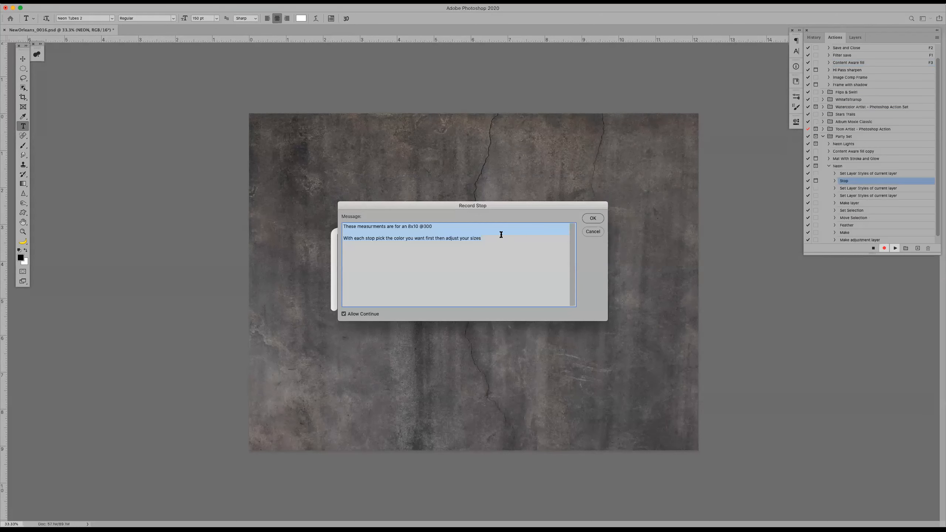
key("Left")
key("Return")
key("Return")
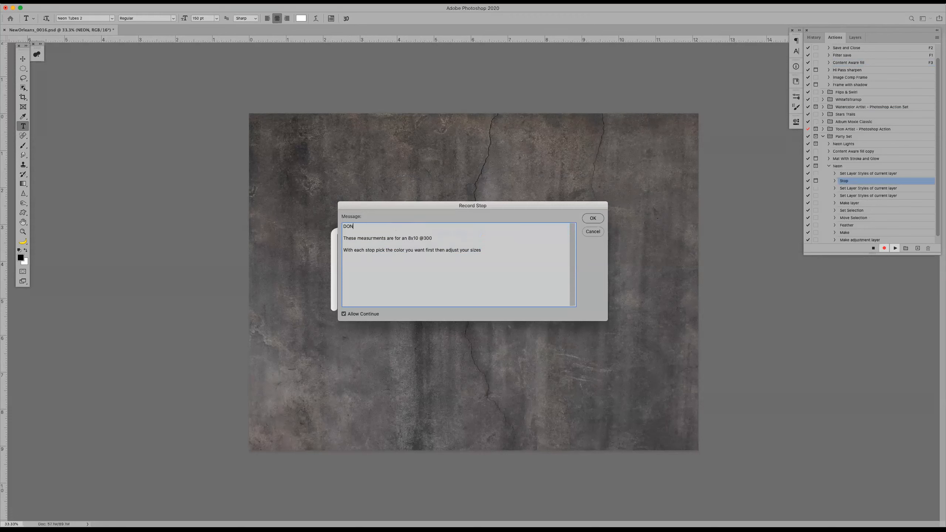
type("DON'T FORGET TO MAKE YOUR TEXT FIRST!!!")
left_click(593, 219)
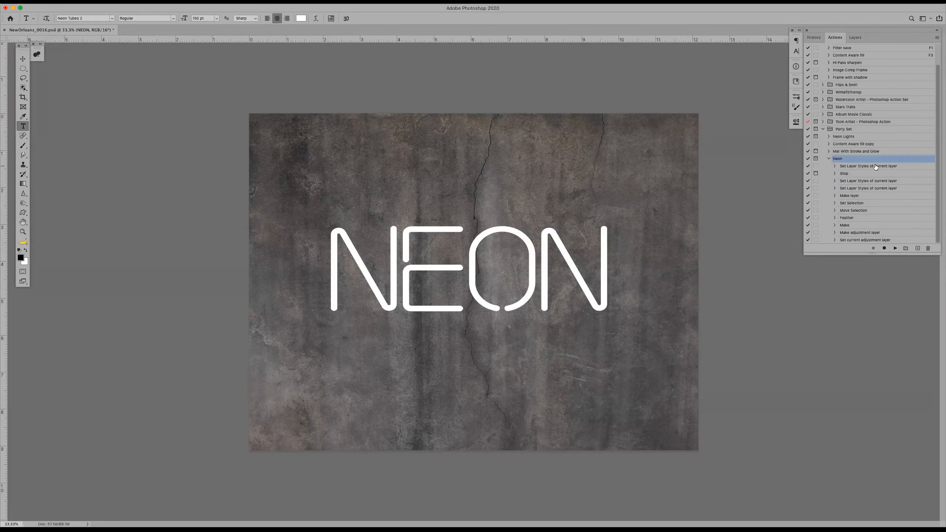
left_click_drag(872, 172, 871, 165)
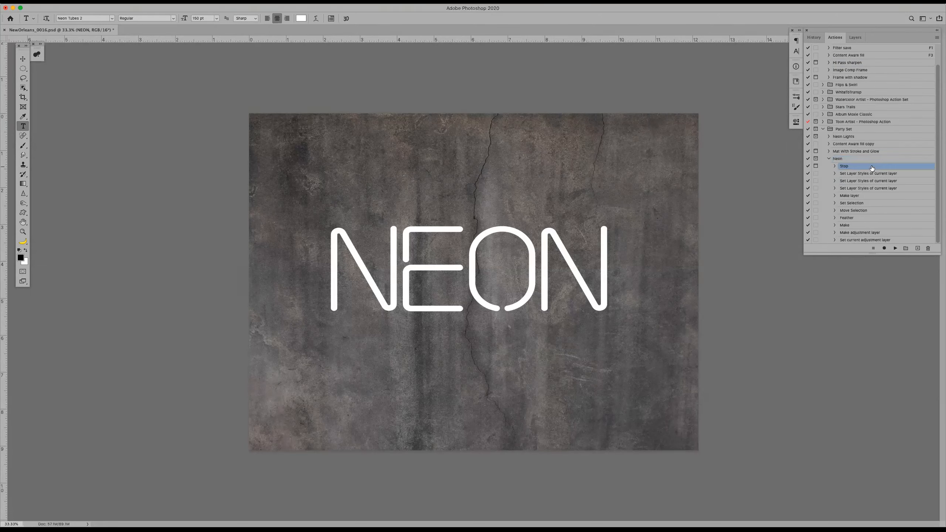
Test the Neon action on the NEON text past its stop message and revert the document to the New Type Layer history state
left_click(896, 249)
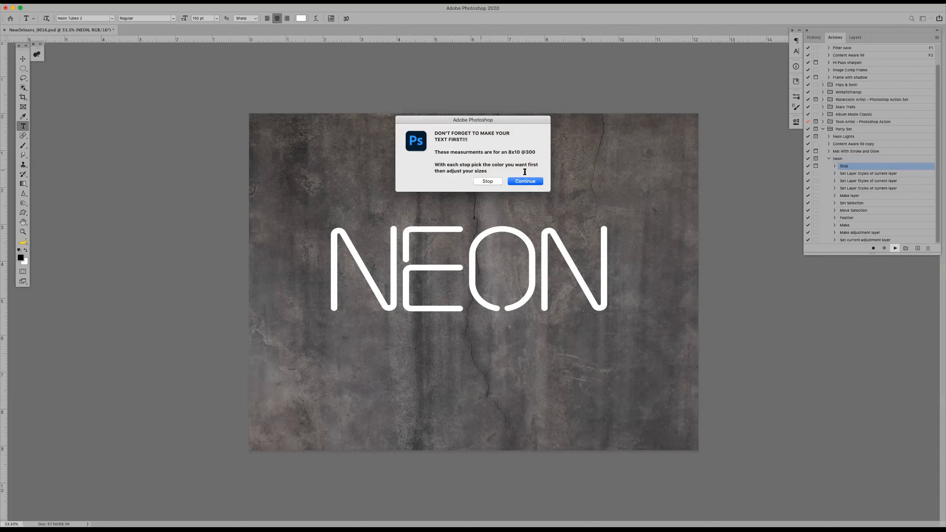
left_click(527, 181)
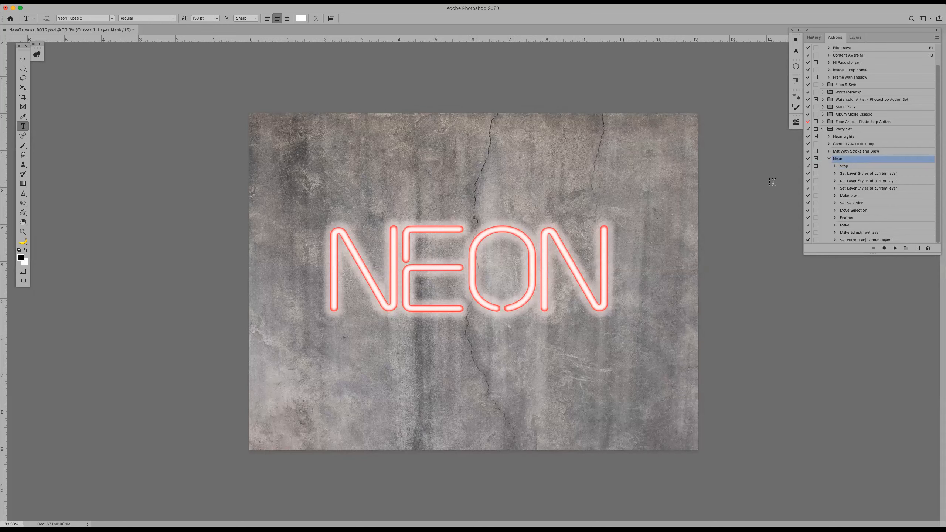
left_click(814, 37)
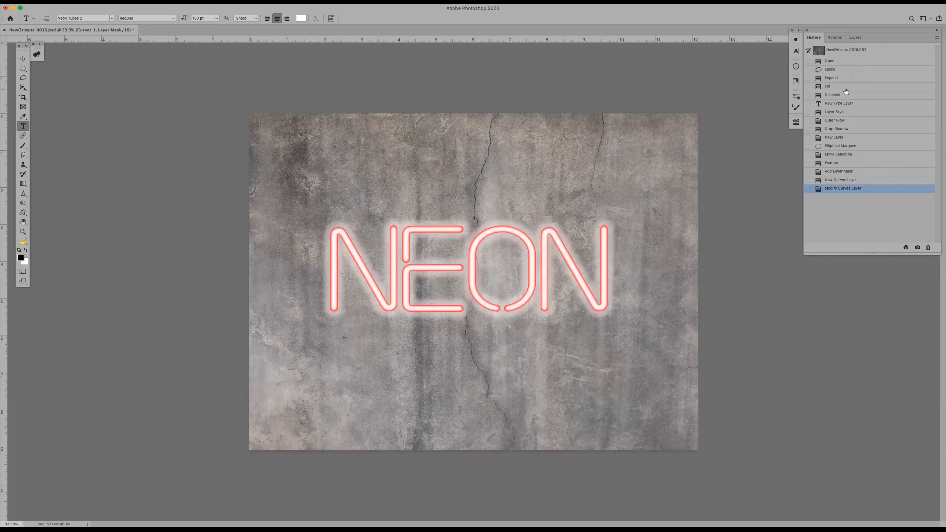
left_click(848, 103)
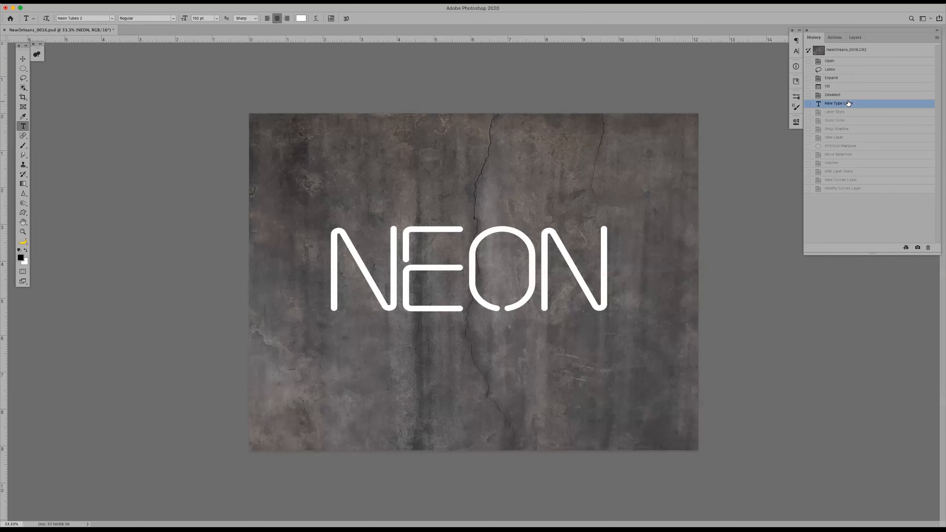
Turn on the dialog pauses for the Neon action's three Set Layer Styles steps and its Make layer step
left_click(835, 37)
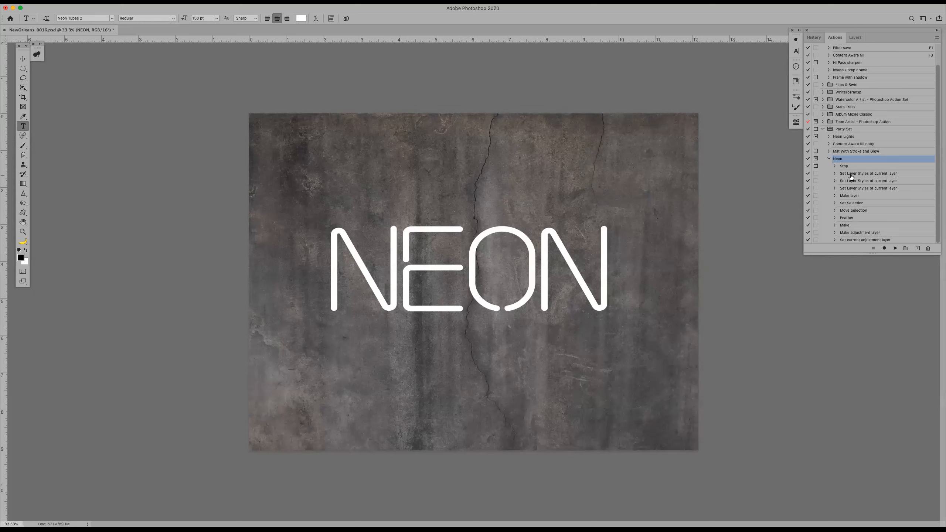
left_click(815, 173)
left_click(816, 181)
left_click(867, 203)
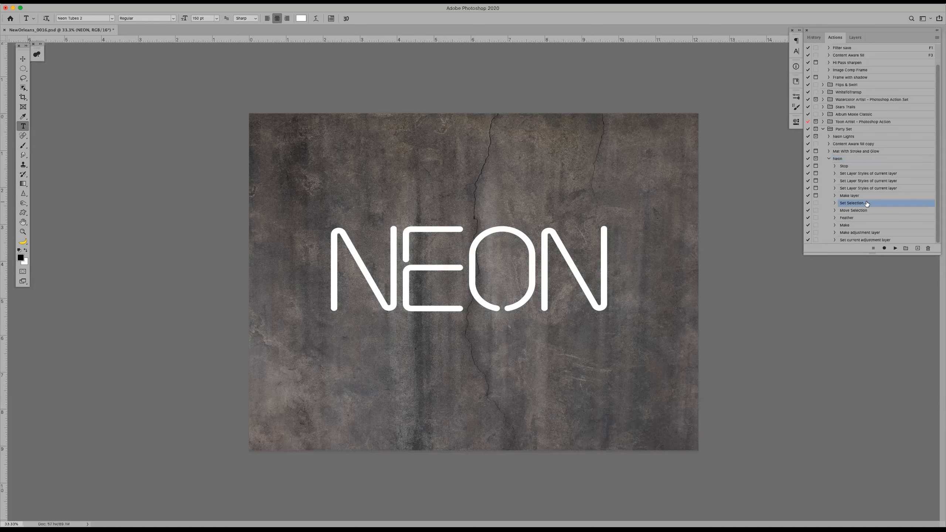
Turn on the dialog pauses for the Neon action's Make adjustment layer and Set current adjustment layer steps
left_click(816, 218)
left_click(815, 218)
left_click(834, 226)
scroll(834, 226, "down", 2)
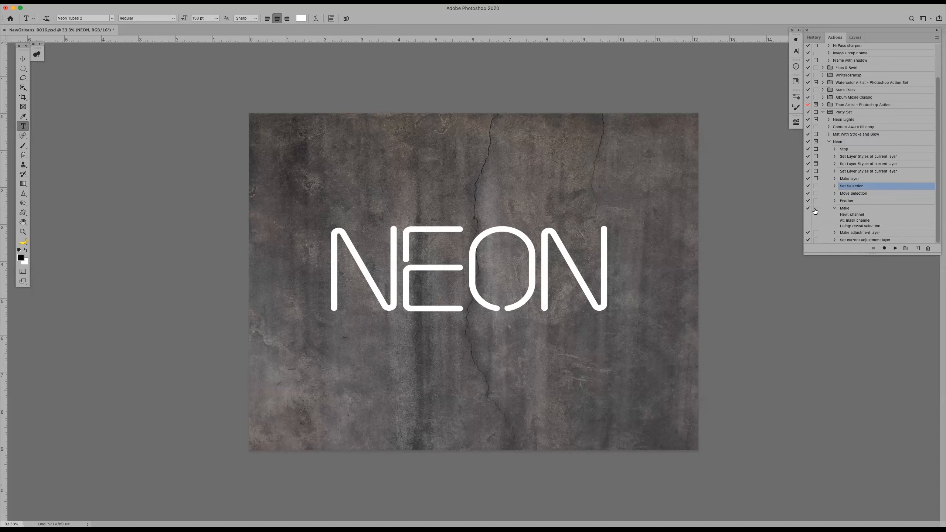
left_click(835, 208)
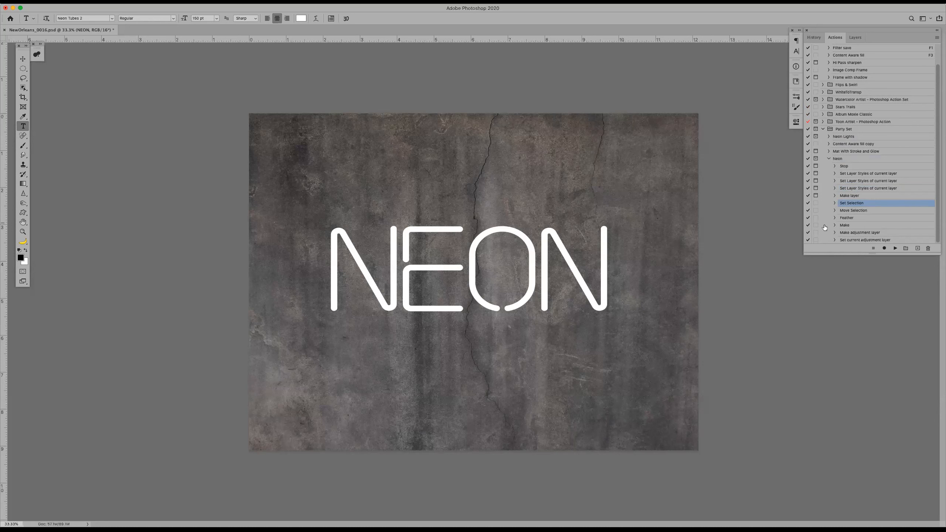
left_click(817, 233)
left_click(816, 240)
Run the Neon action past its stop message and give the text's inner glow the purple colour 7346f5 and a 40 px size
left_click(863, 161)
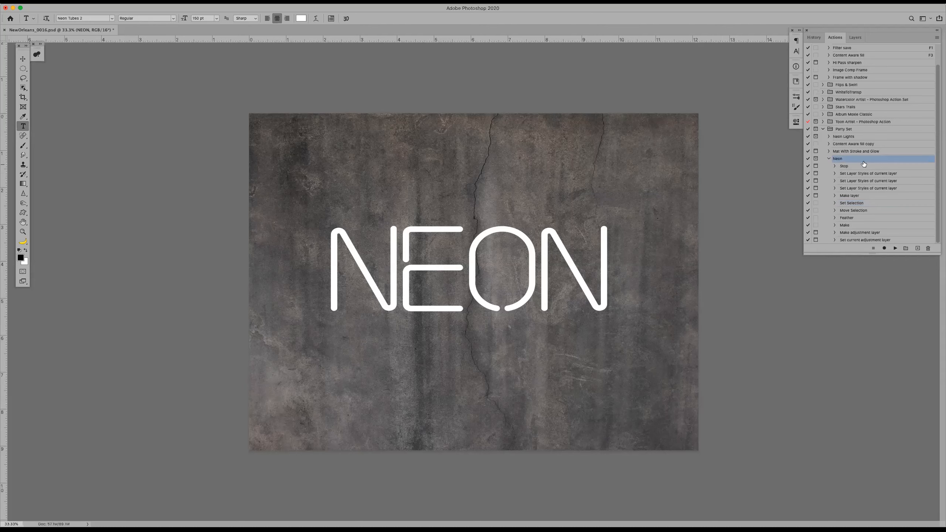
left_click(894, 248)
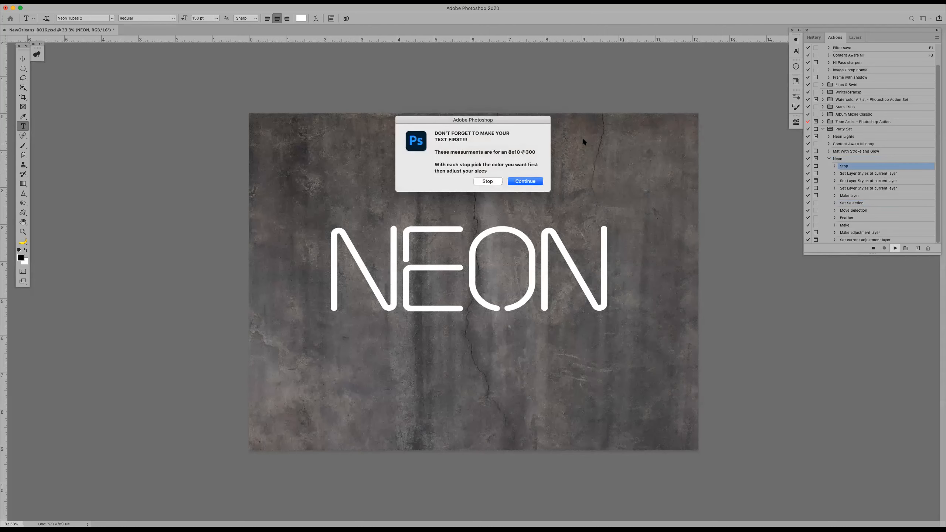
left_click(524, 181)
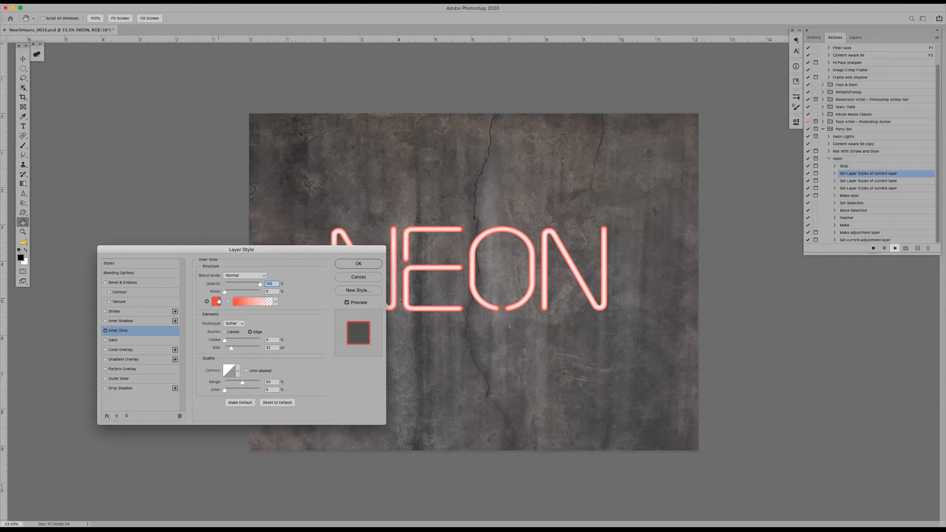
left_click(217, 302)
left_click(270, 375)
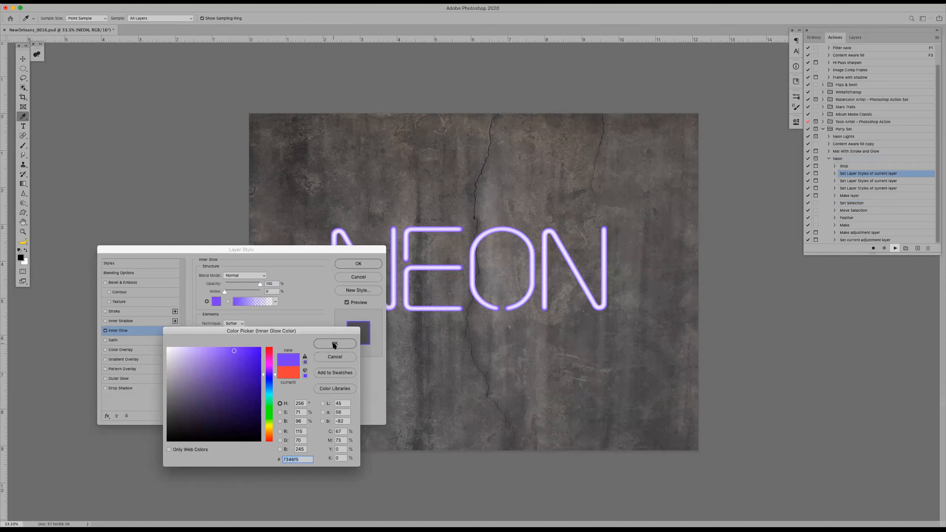
left_click(335, 344)
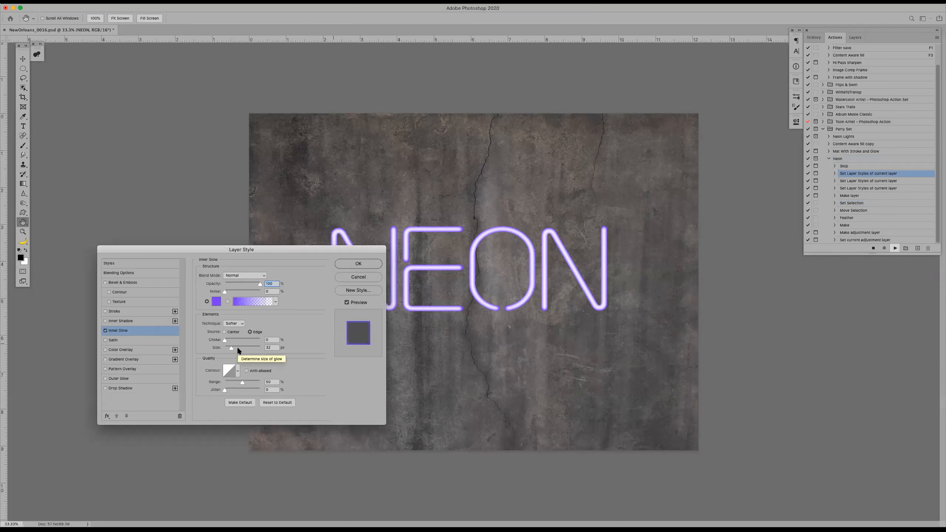
left_click_drag(231, 346, 231, 347)
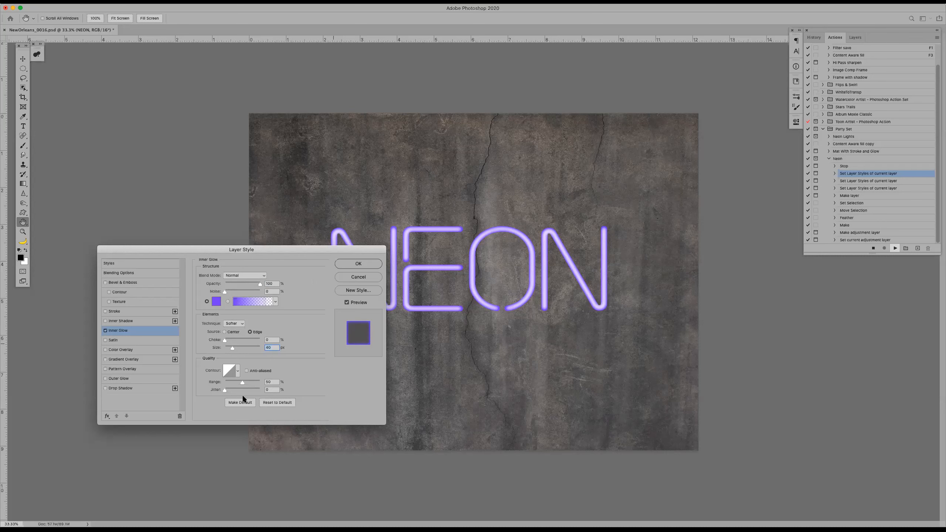
left_click(355, 263)
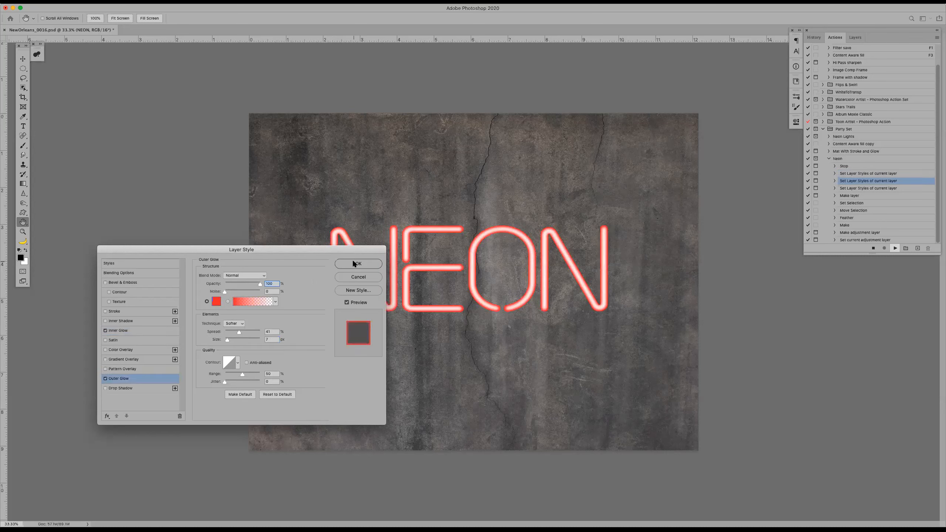
Change the outer glow colour to purple and accept the layer style so the action continues
left_click(216, 302)
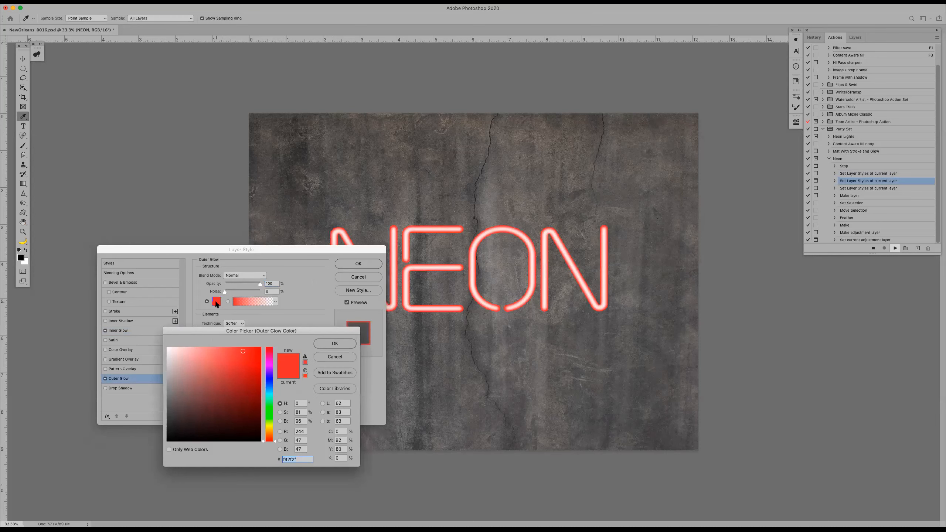
left_click(271, 369)
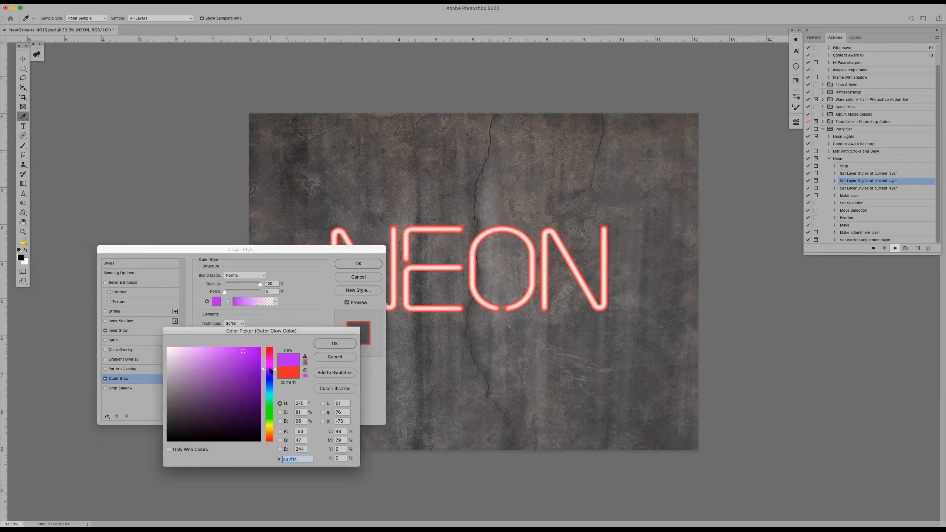
left_click(335, 344)
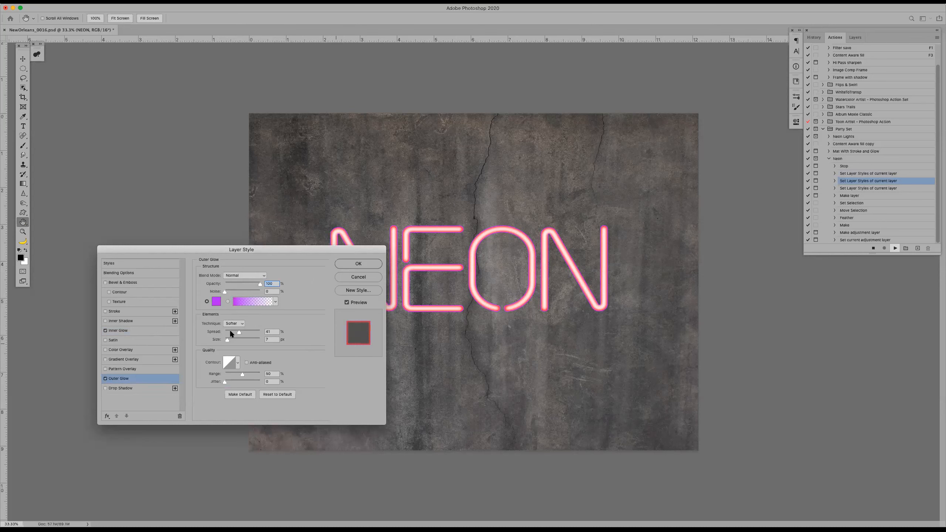
left_click(345, 266)
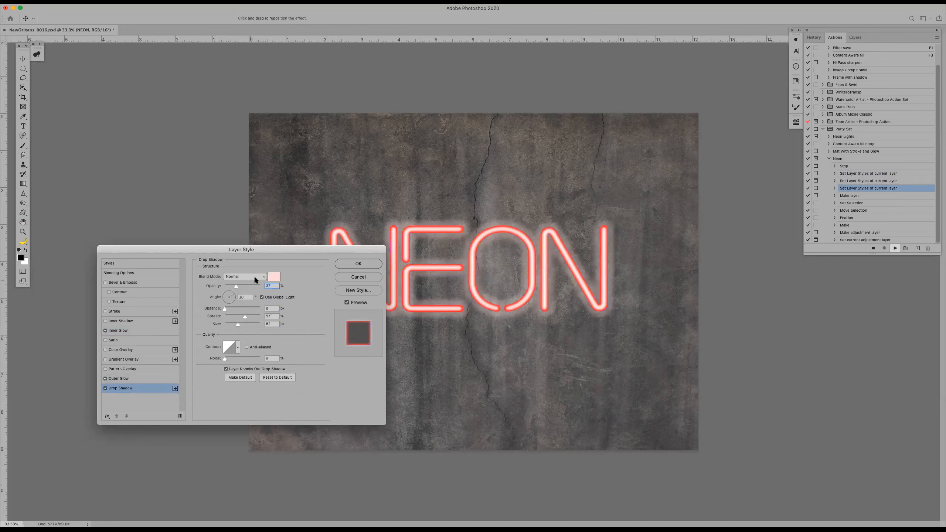
Change the drop shadow colour to light pink and accept the layer style
left_click(275, 277)
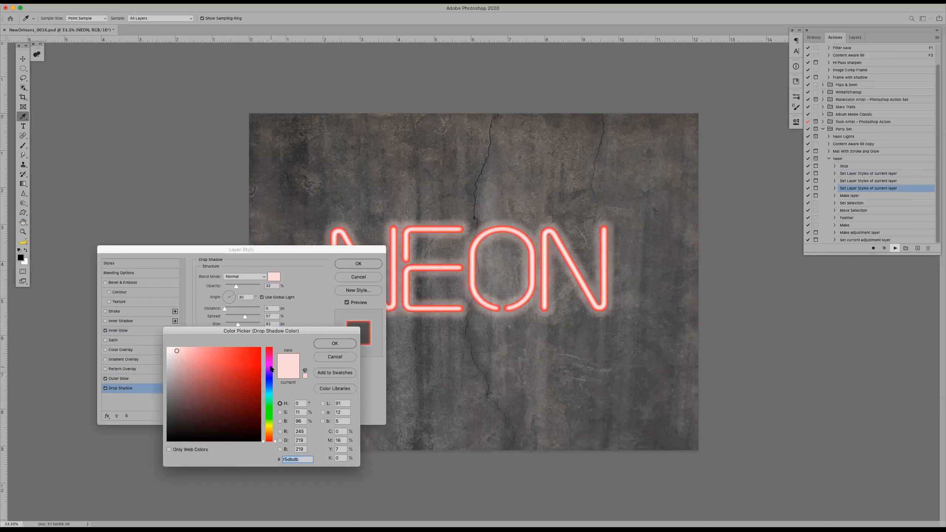
left_click(272, 366)
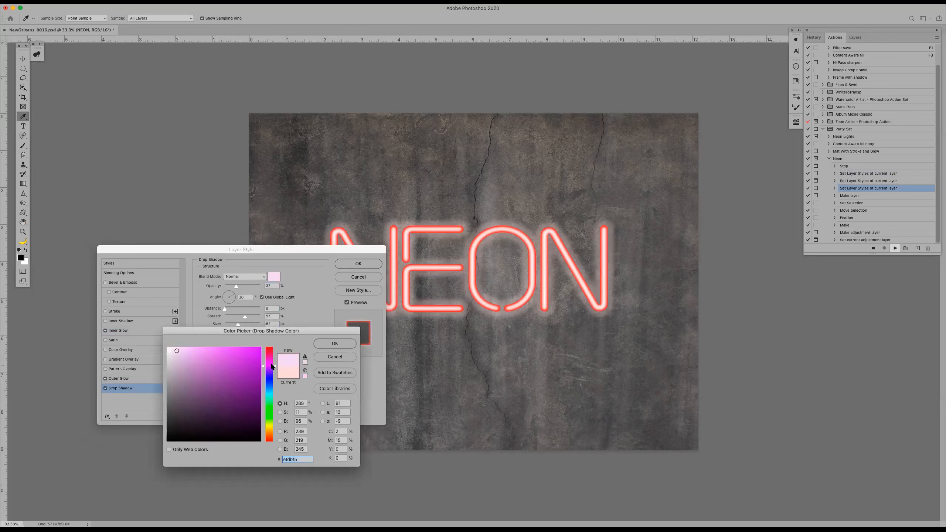
left_click(192, 351)
left_click(335, 344)
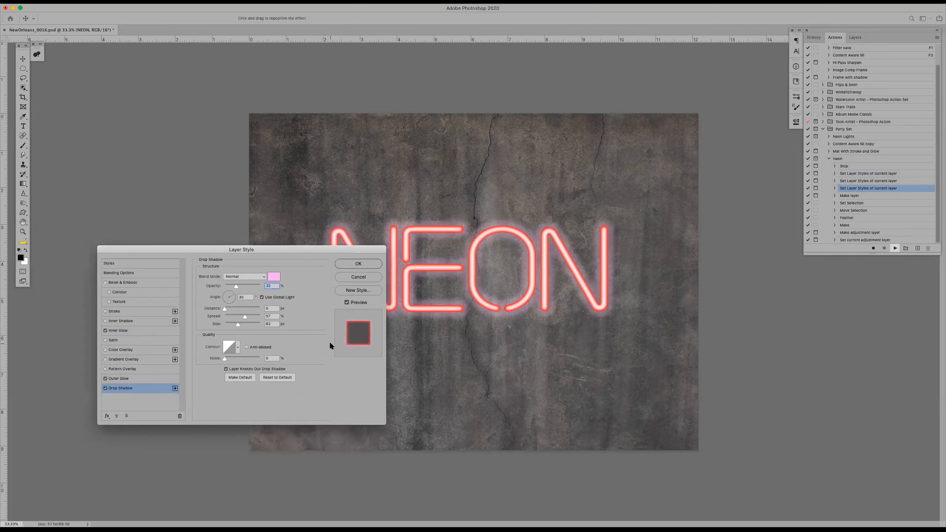
left_click(358, 264)
Accept the New Layer dialog and step through both Curves dialogs to finish the Neon action run
left_click(536, 237)
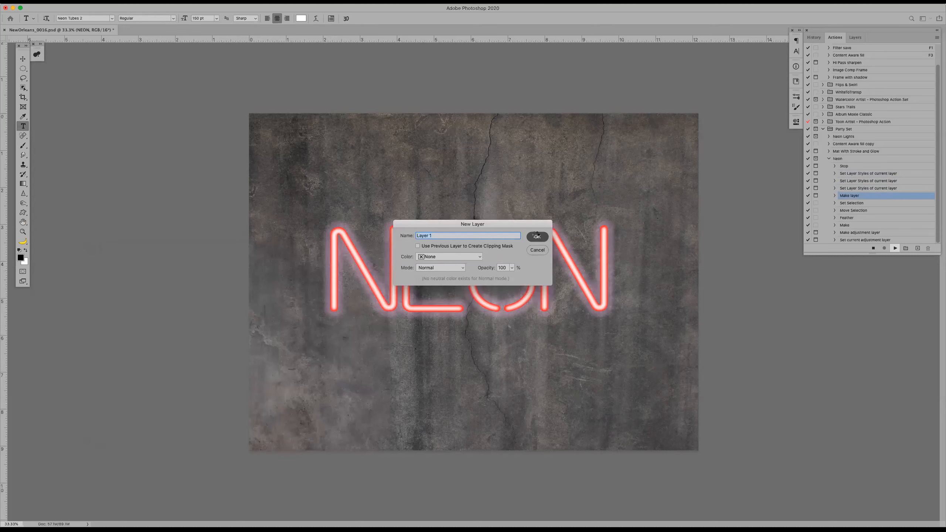
left_click(535, 237)
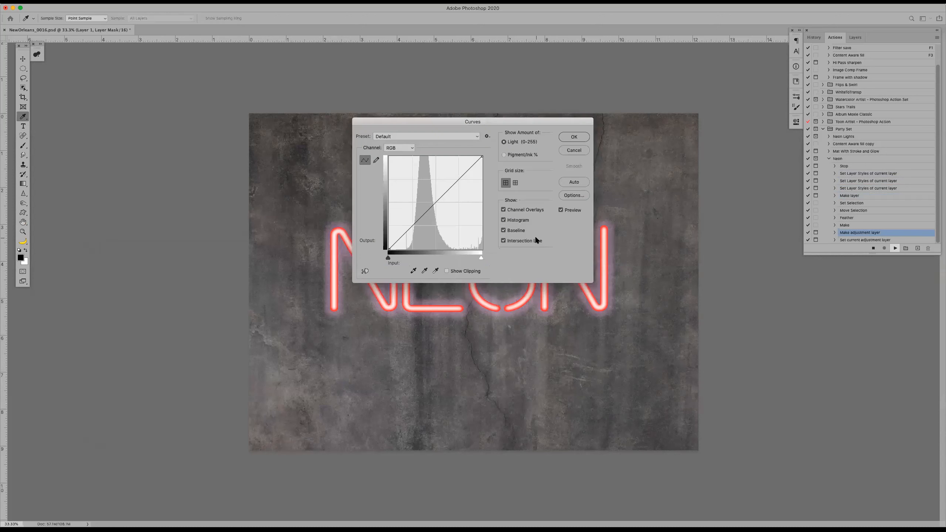
left_click(572, 137)
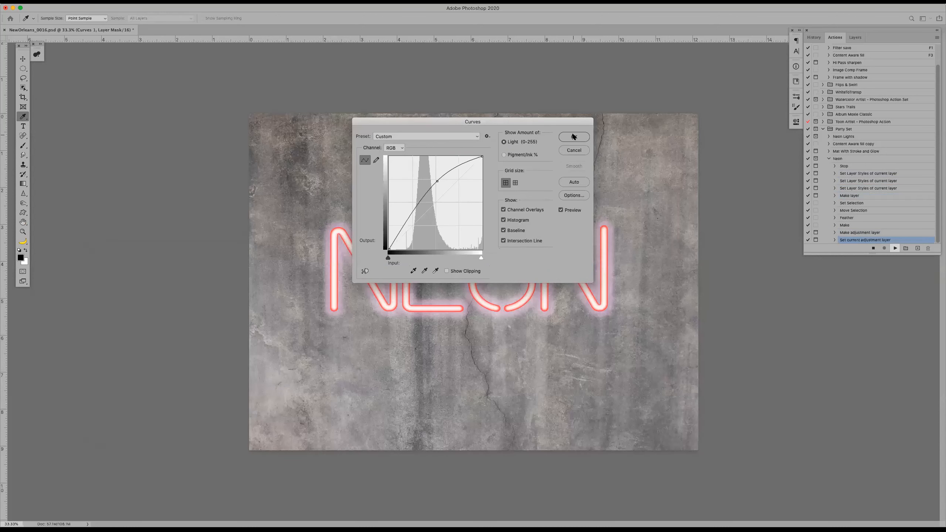
left_click(574, 137)
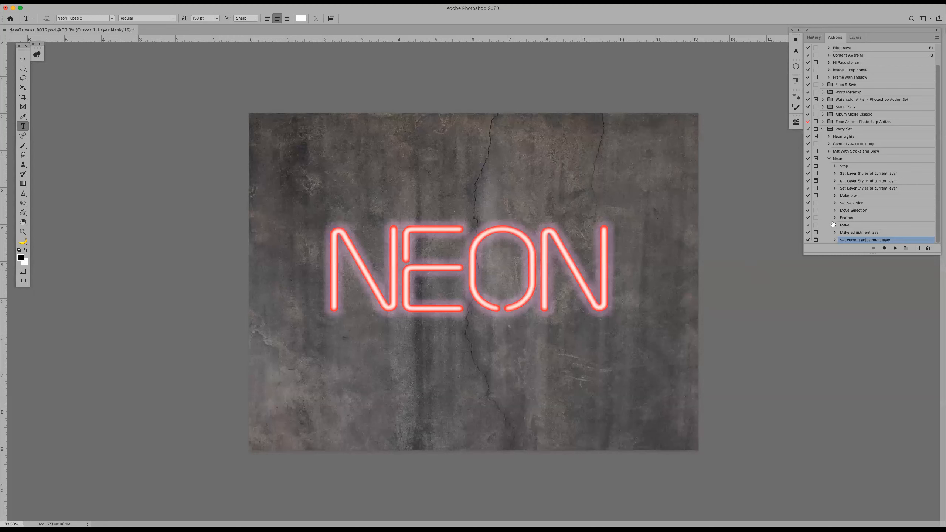
Re-record the Neon action's second layer style step with the outer glow colour set to magenta d62ff4
left_click(858, 190)
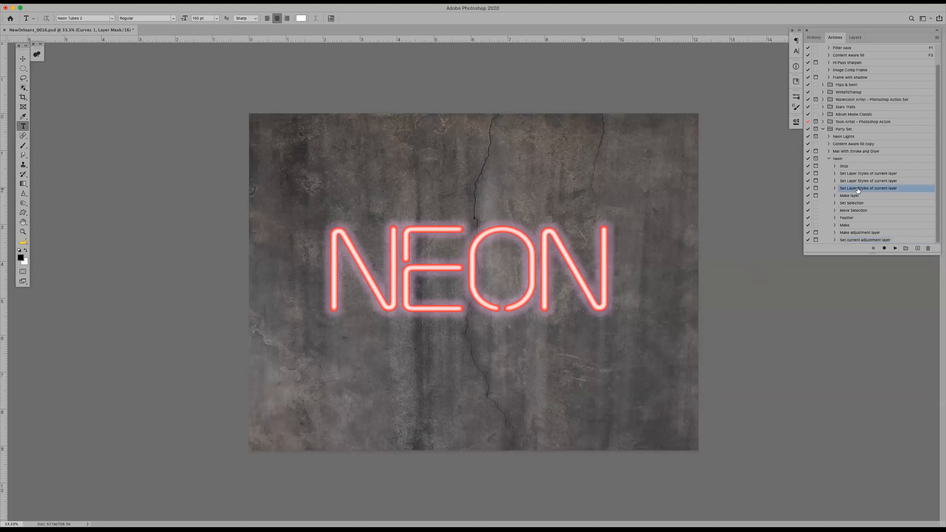
double_click(857, 182)
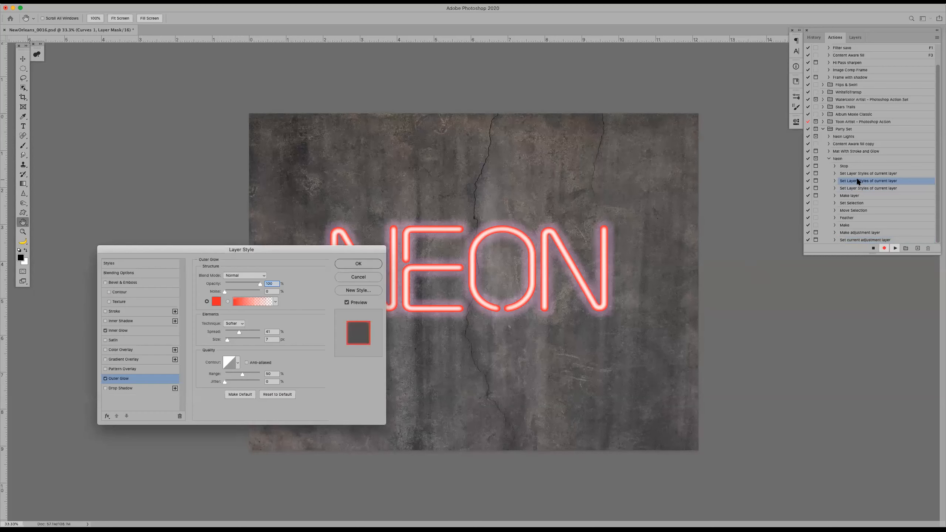
left_click(216, 302)
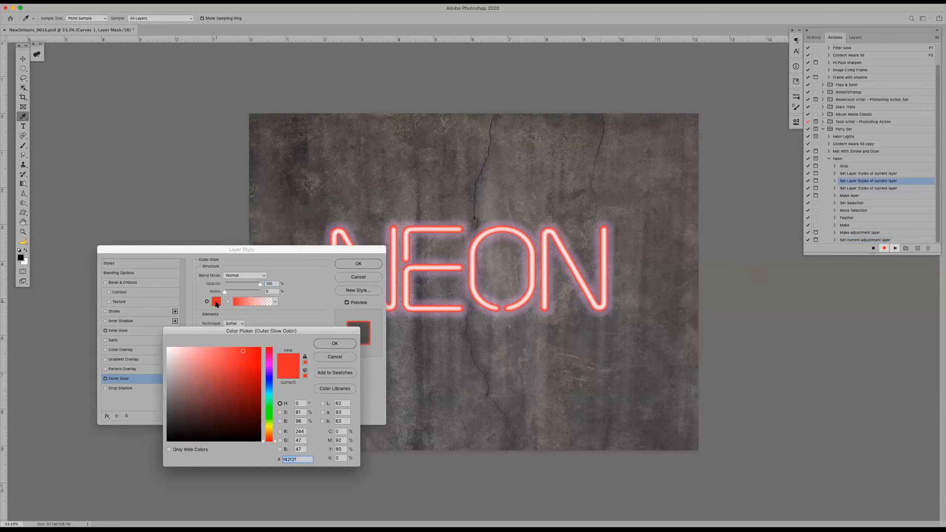
left_click(269, 366)
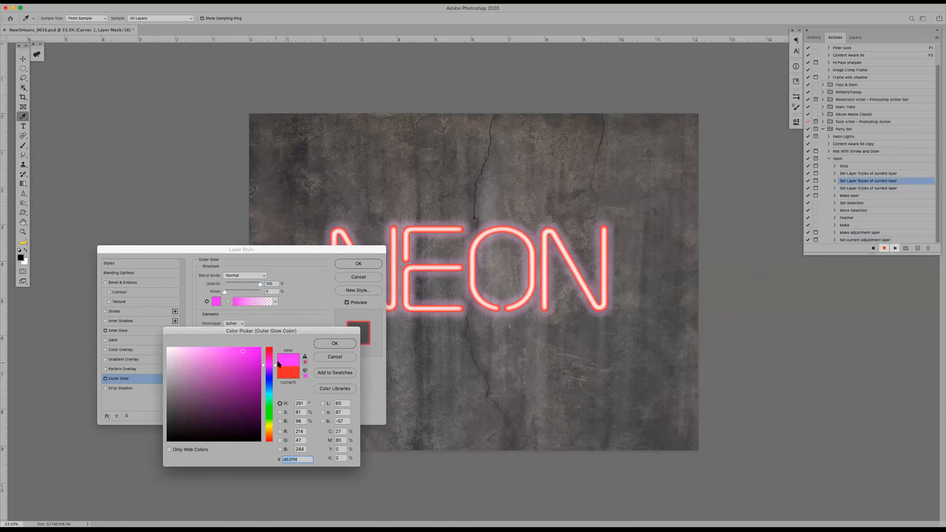
left_click(335, 344)
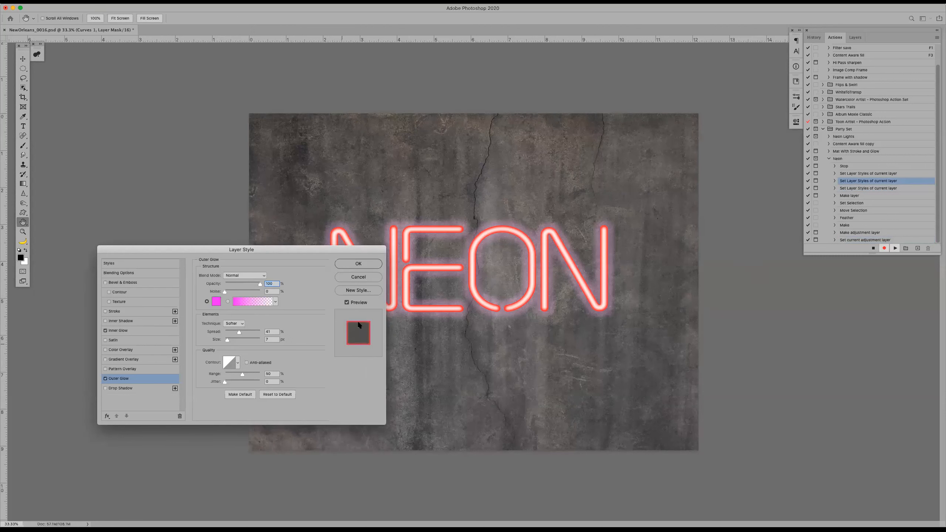
left_click(348, 302)
left_click(216, 302)
left_click(335, 343)
left_click(349, 264)
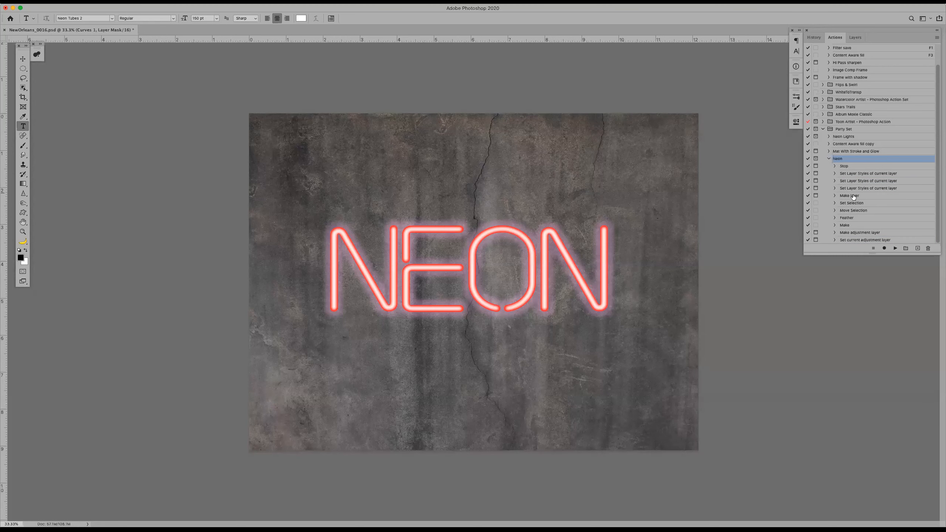
Revert the document to its New Type Layer history state and rerun the Neon action from its Stop step, continuing past the reminder
left_click(864, 167)
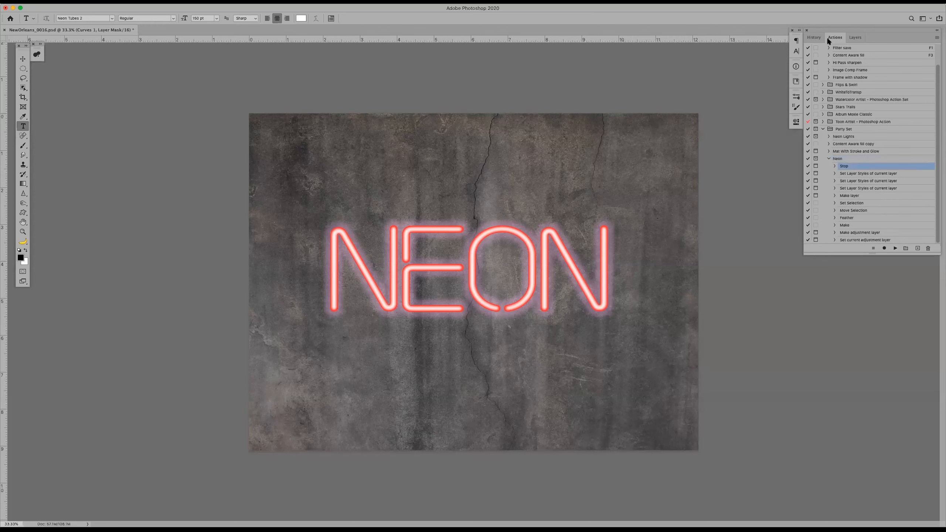
left_click(814, 37)
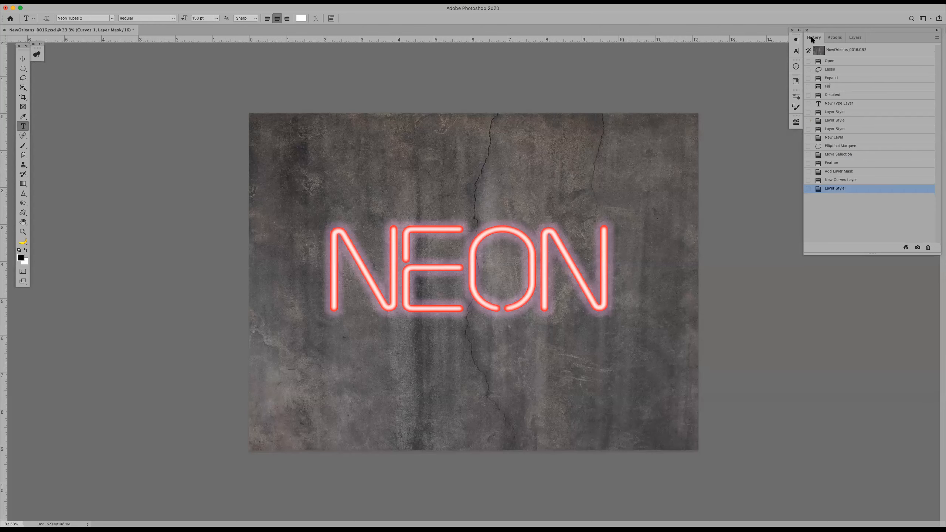
left_click(836, 64)
left_click(843, 104)
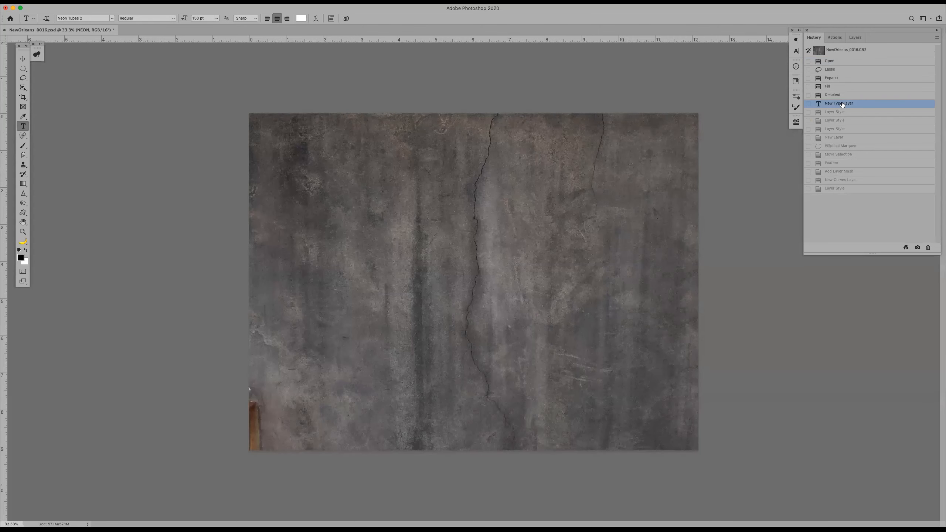
left_click(835, 38)
left_click(894, 248)
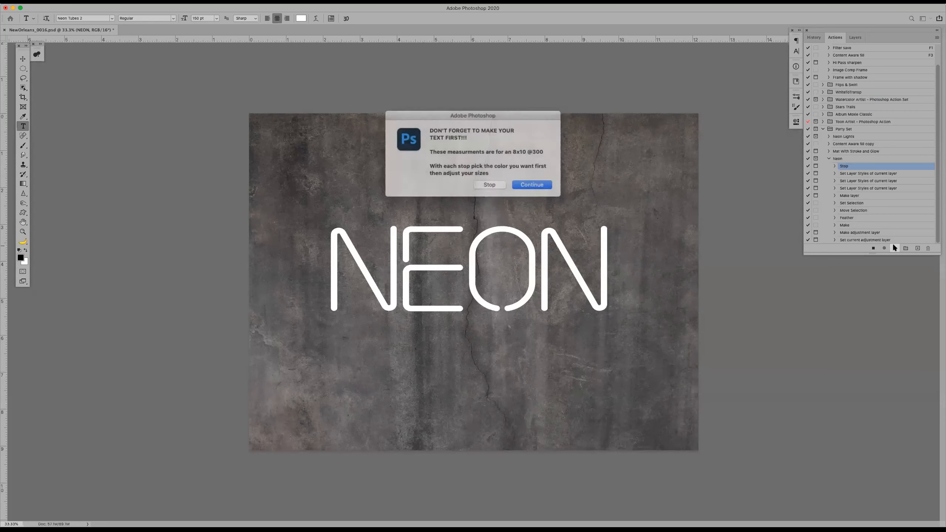
left_click(524, 184)
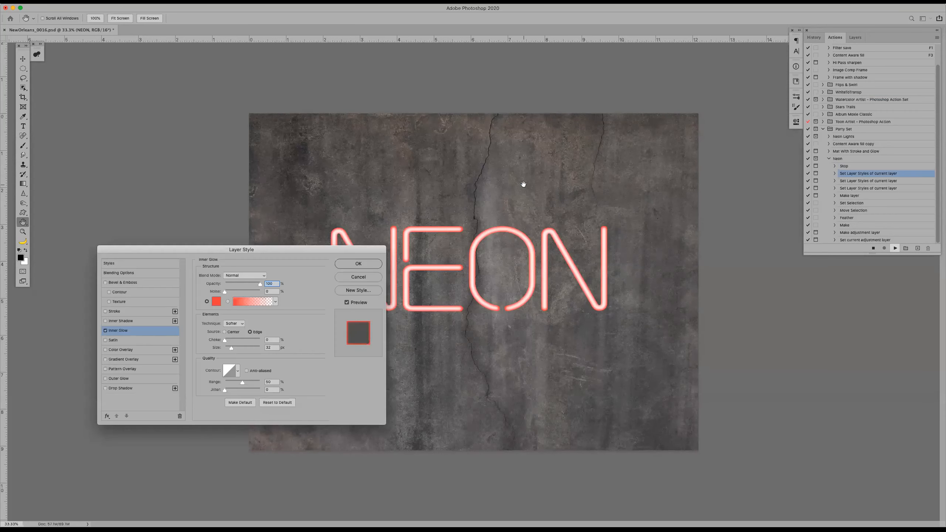
Set the NEON text's inner glow colour to purple c543f5, adjust the glow size slightly and accept the layer style
left_click(217, 302)
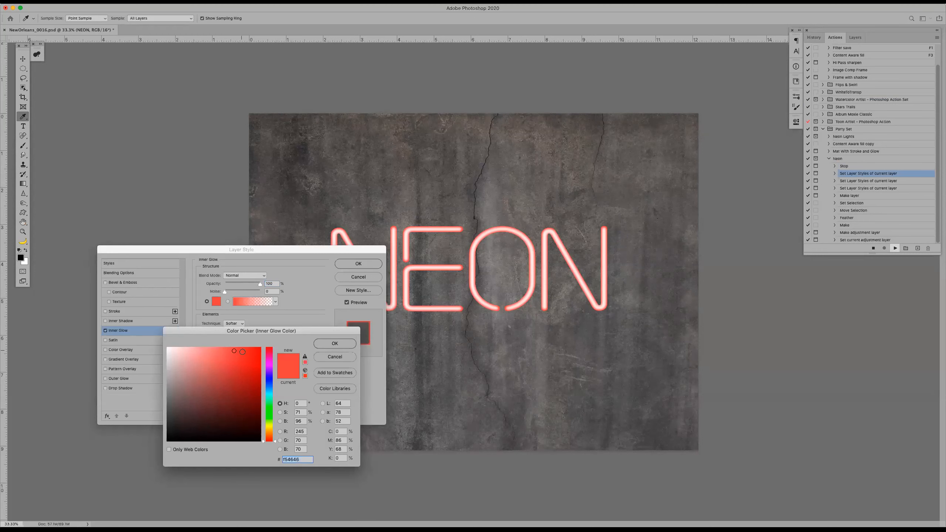
left_click(269, 367)
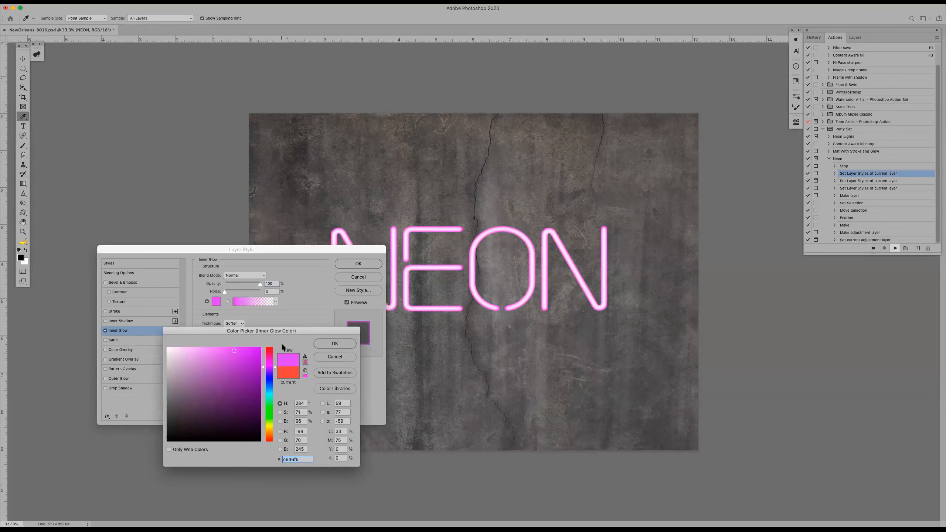
left_click(322, 344)
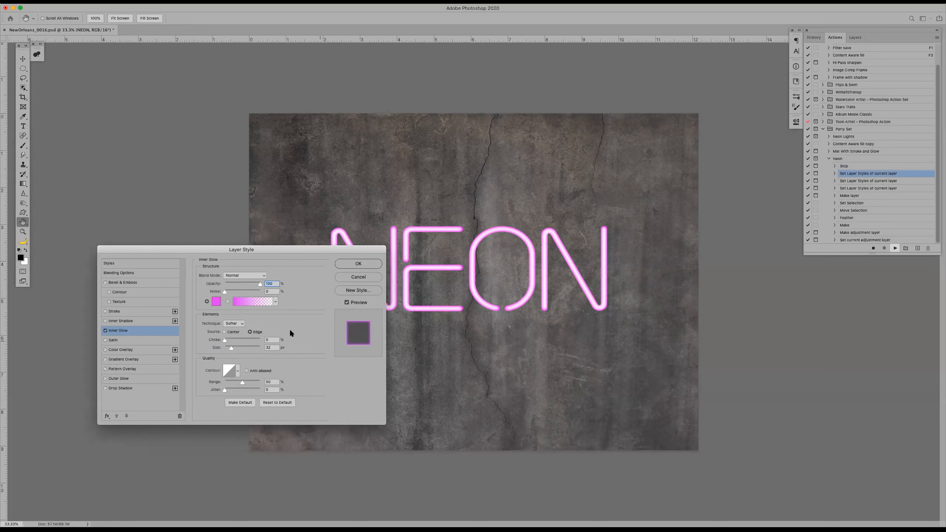
left_click(215, 301)
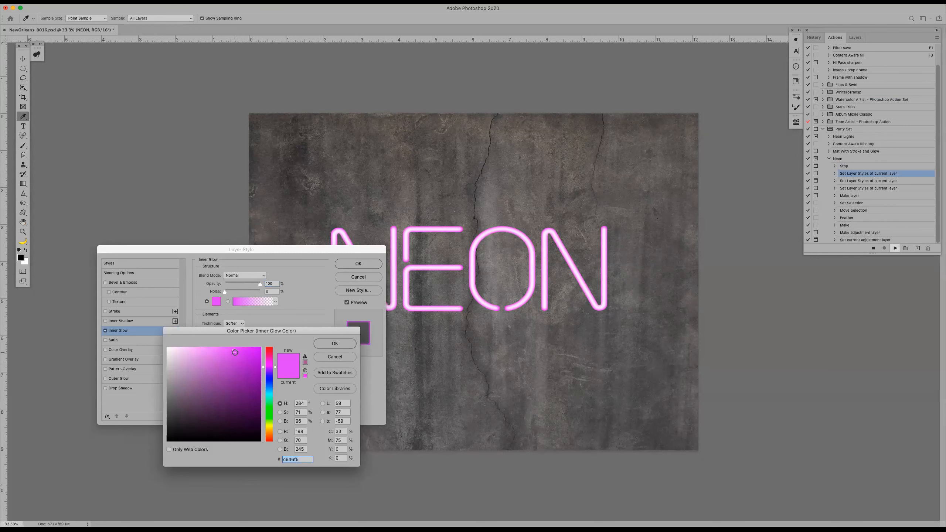
left_click(323, 343)
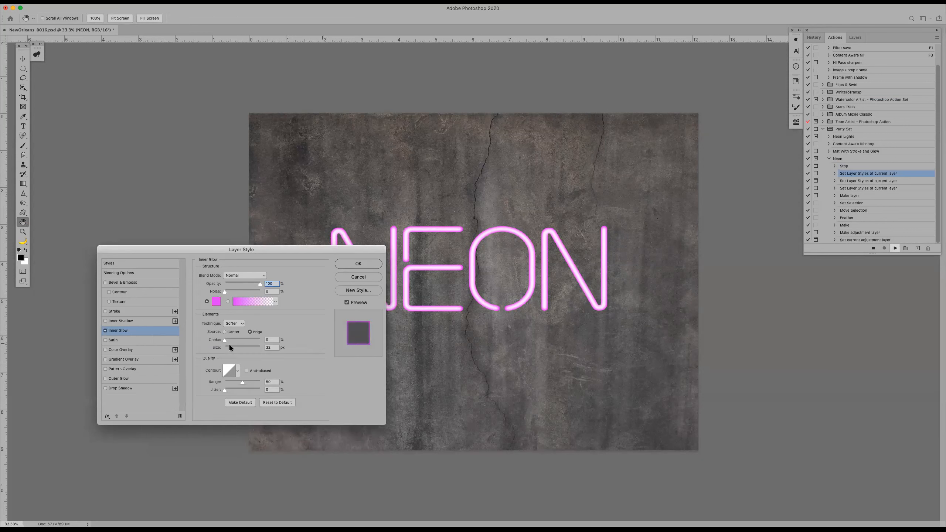
left_click_drag(231, 347, 232, 347)
left_click(354, 266)
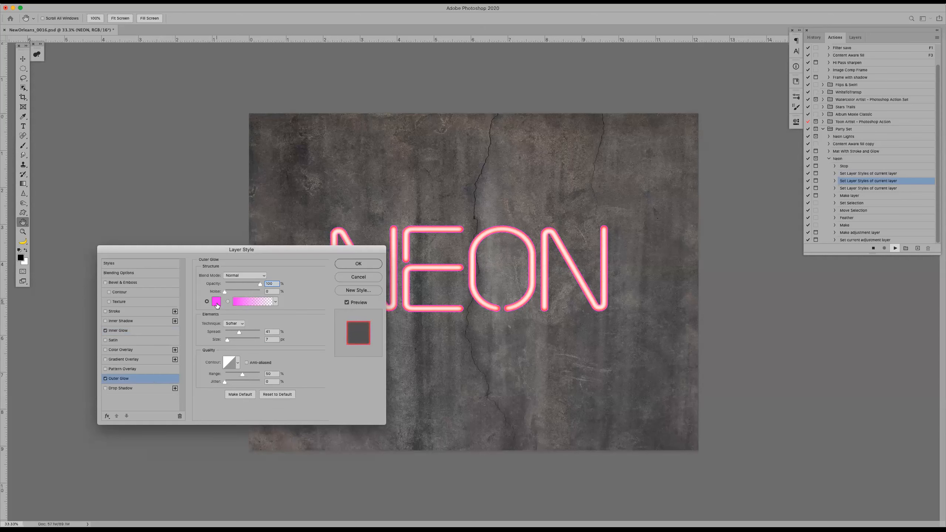
Change the outer glow colour to light magenta e180f3
left_click(216, 301)
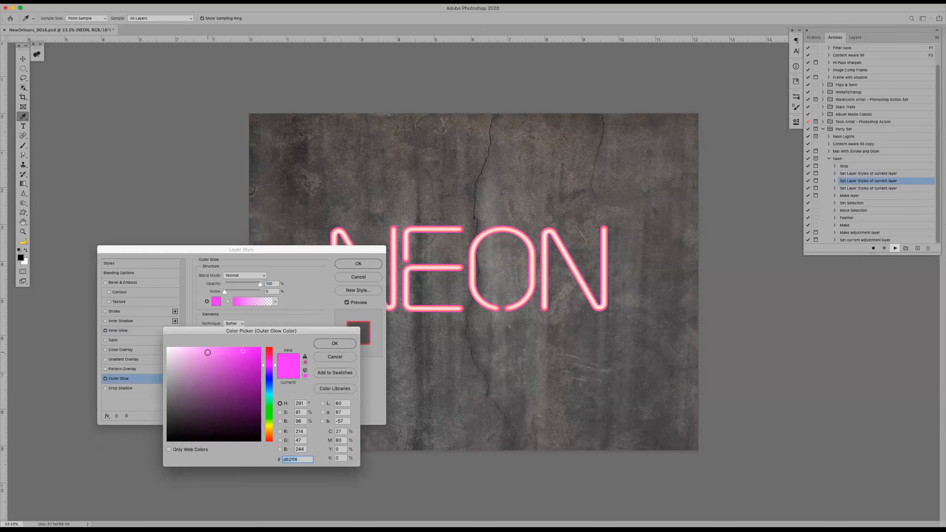
left_click(211, 351)
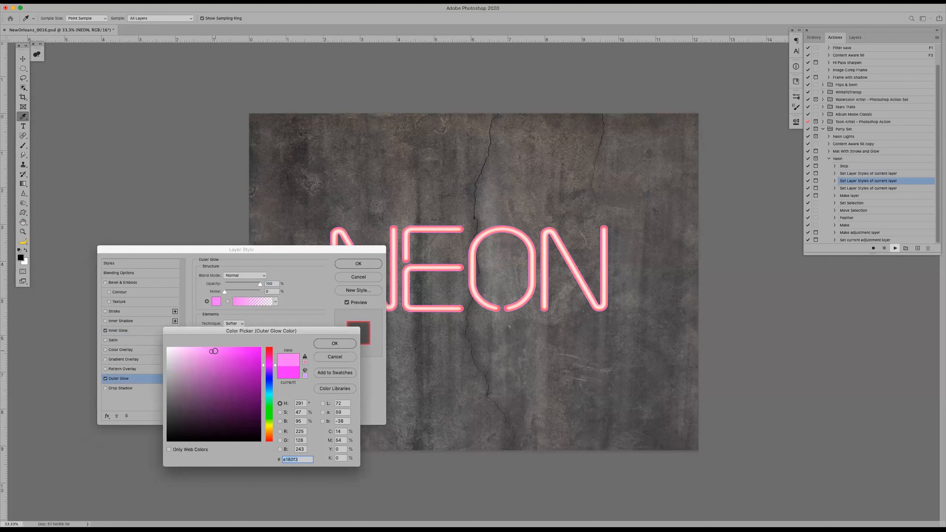
left_click(335, 343)
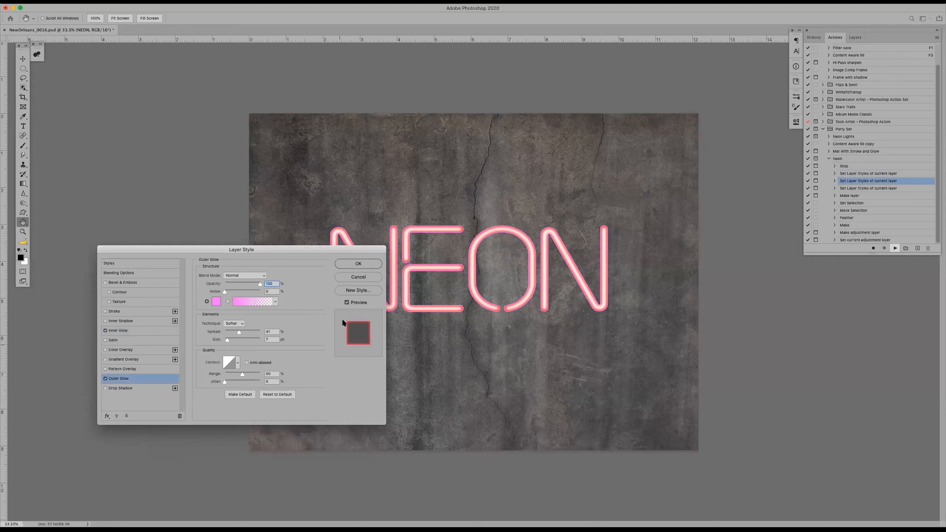
Try green 82f380 as the outer glow colour and restore the previous light magenta
left_click(217, 301)
left_click(270, 411)
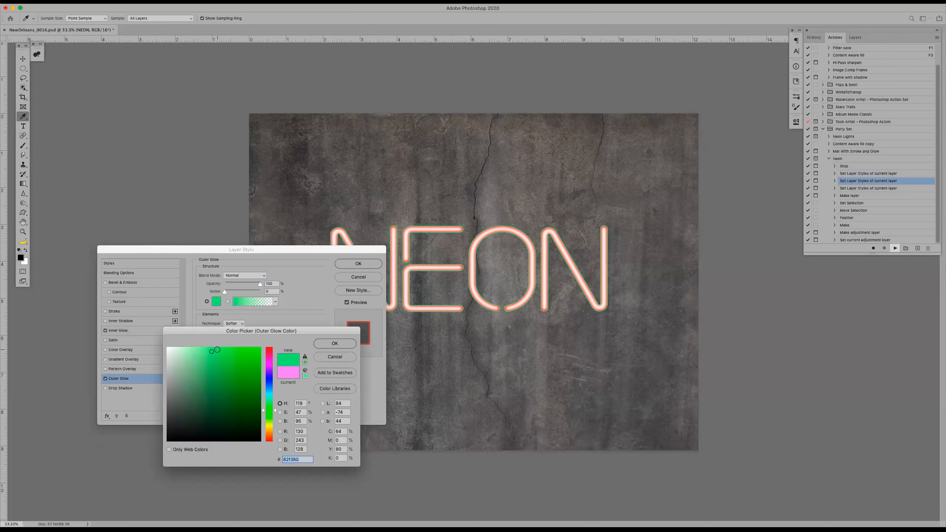
left_click(288, 373)
left_click(334, 343)
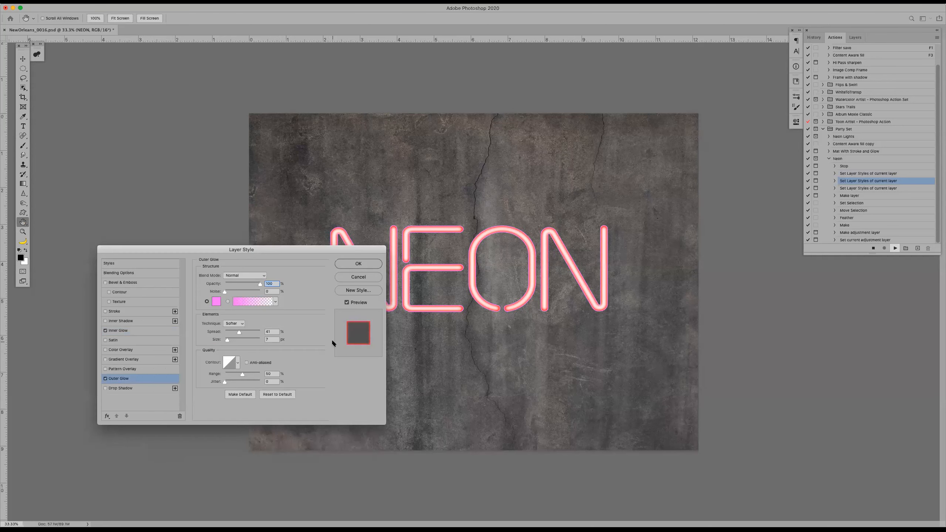
Accept the outer glow style, change the drop shadow colour to light pink and accept that layer style
left_click(353, 264)
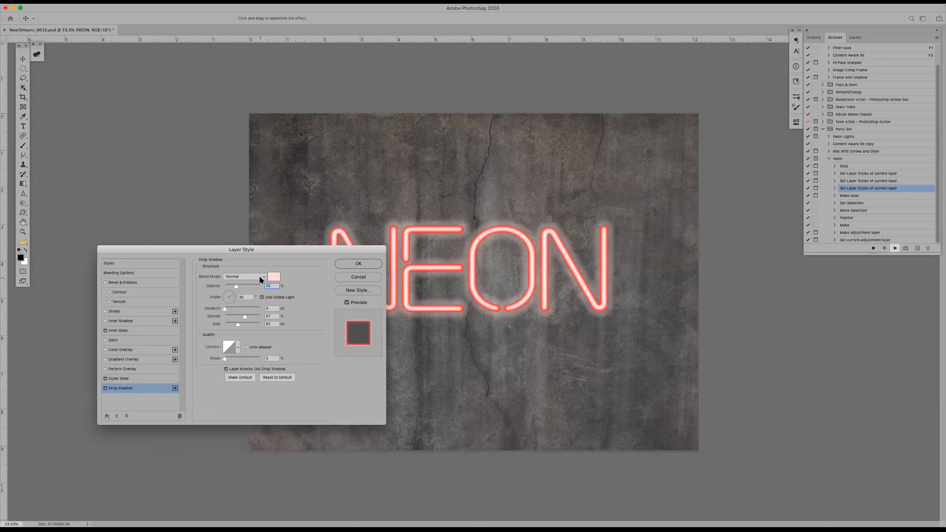
left_click(274, 277)
left_click(272, 367)
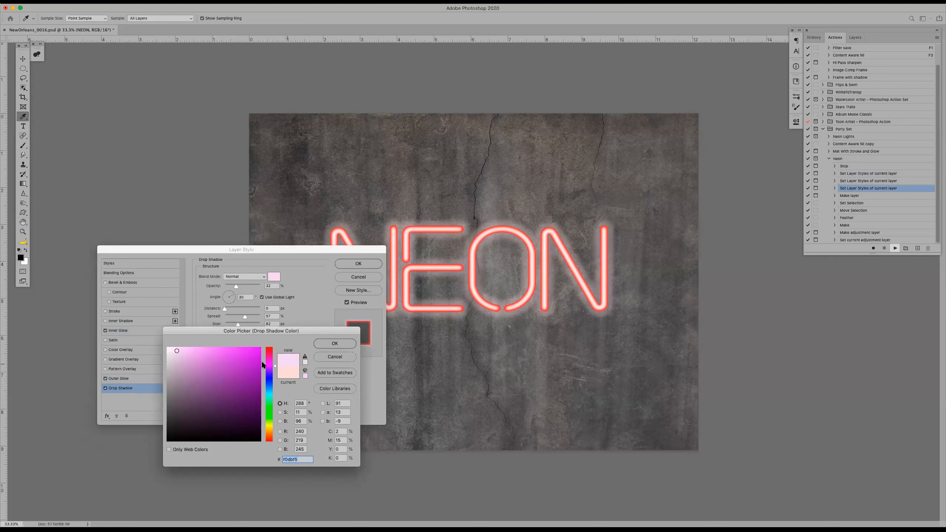
left_click(189, 350)
left_click(337, 344)
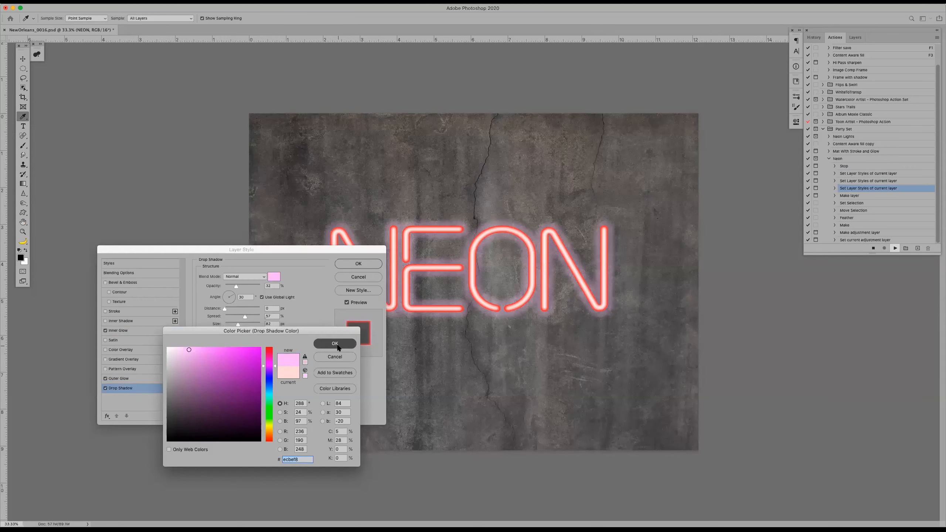
left_click(364, 264)
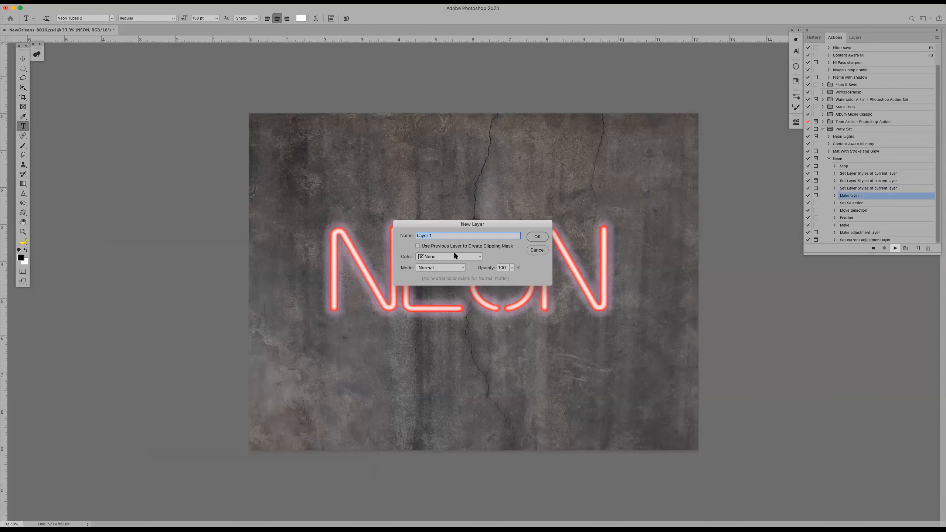
Accept both New Layer dialogs and cancel the Curves dialog to end the Neon action run
left_click(542, 237)
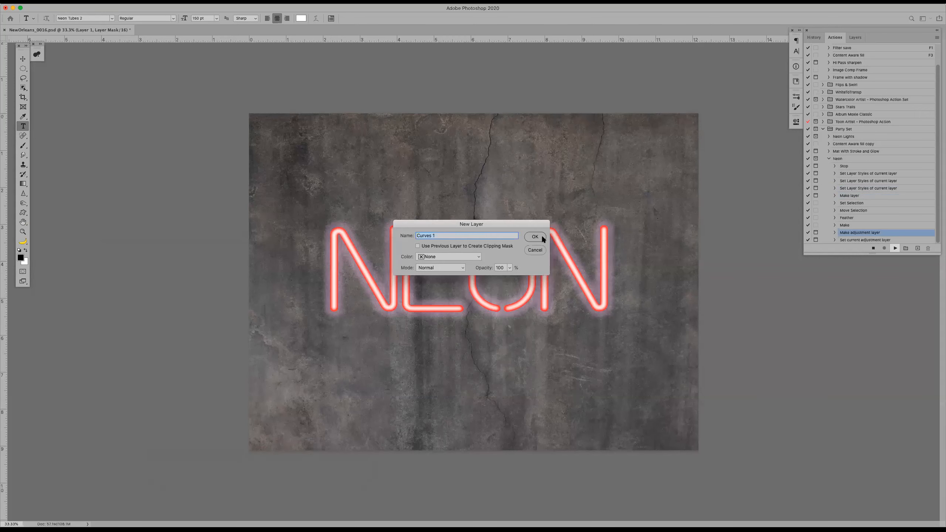
left_click(541, 236)
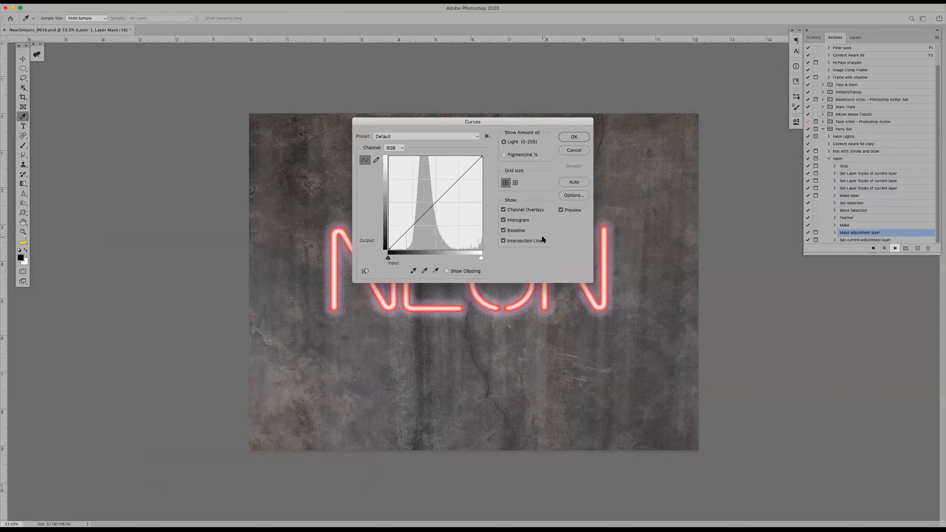
left_click(567, 150)
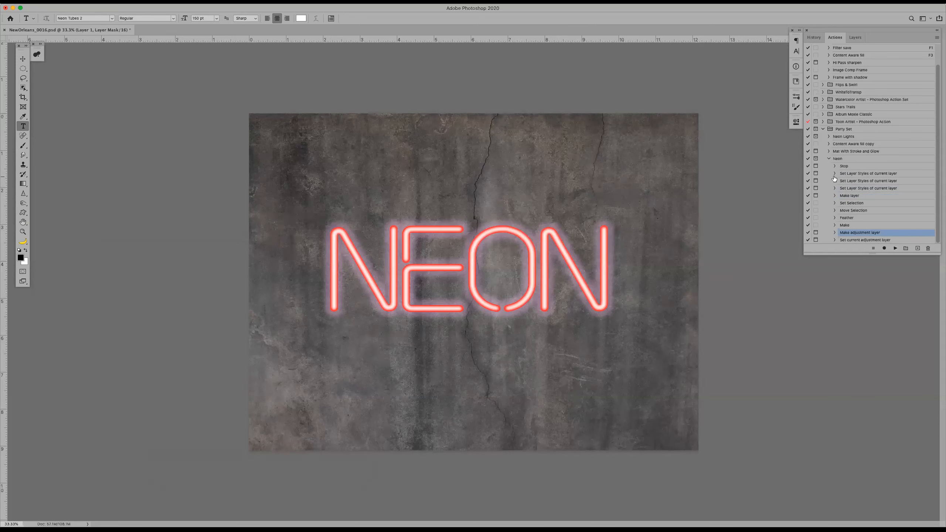
Re-record the Neon action's first layer style step with the inner glow colour set to magenta d246f5
left_click(872, 175)
double_click(871, 174)
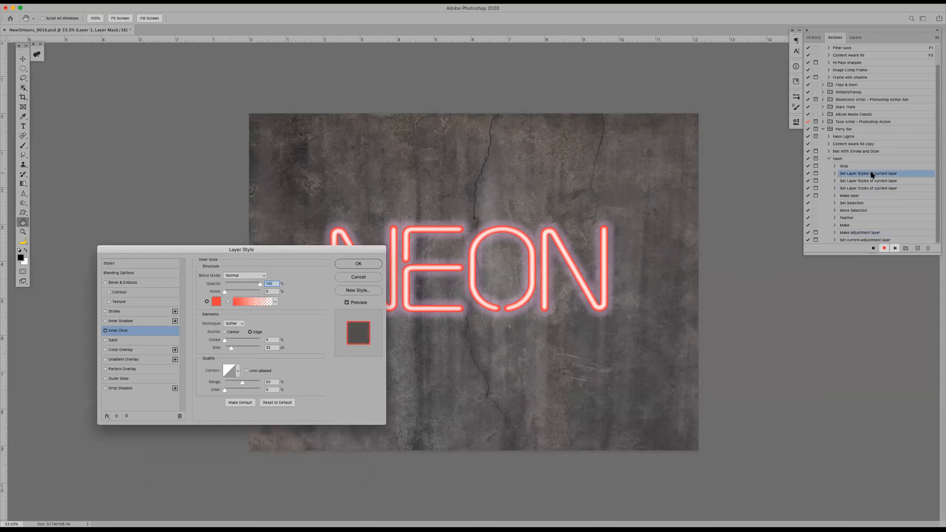
left_click(215, 302)
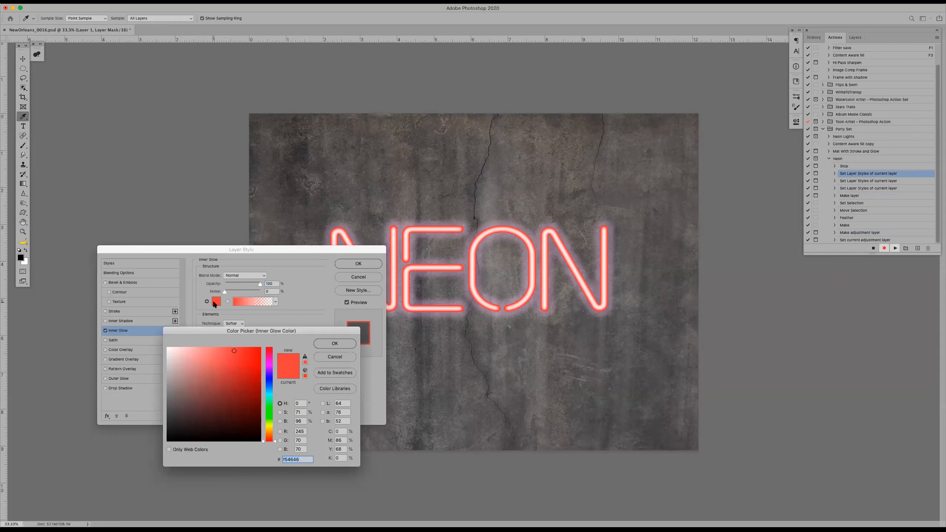
left_click(269, 366)
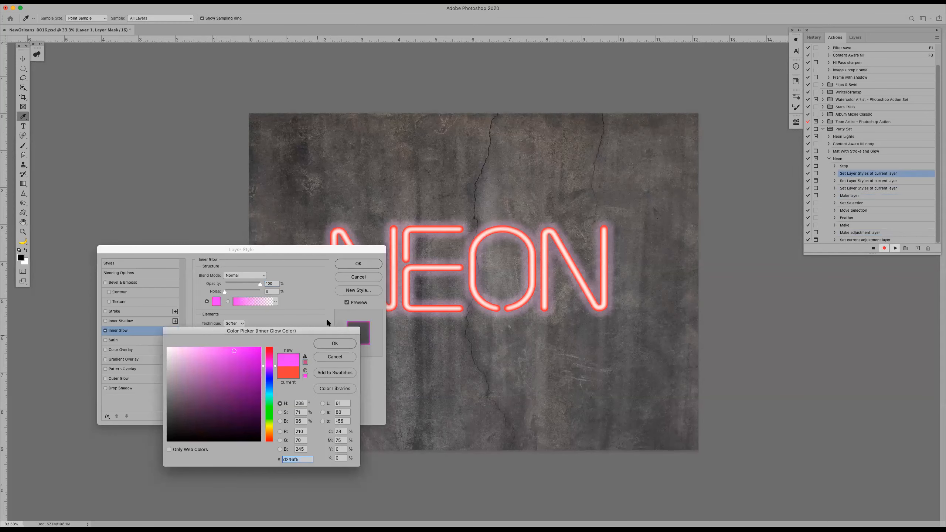
left_click(335, 344)
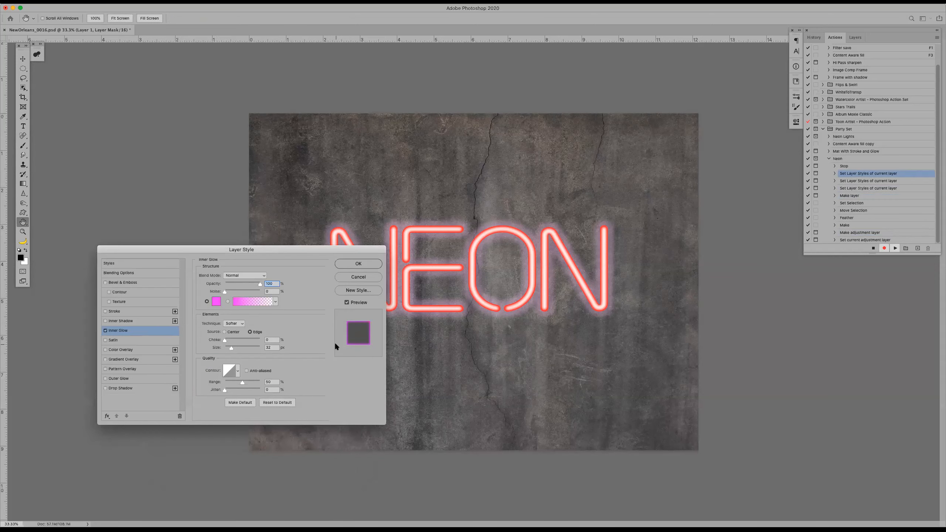
left_click(353, 265)
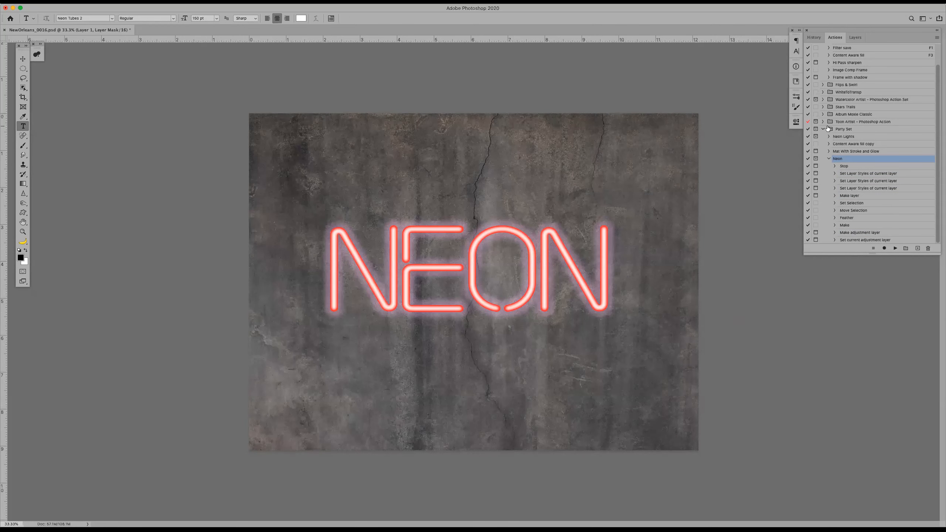
left_click(857, 37)
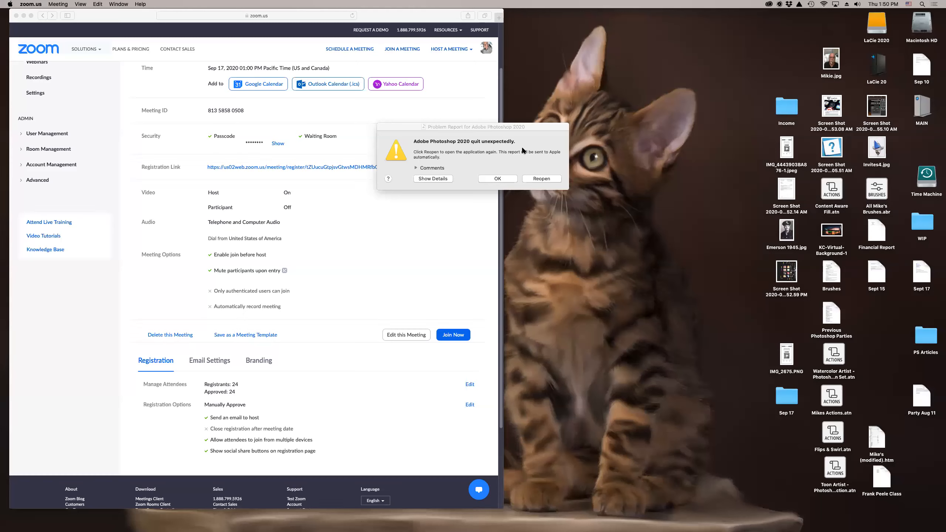
Reopen Photoshop from the problem report and decline to send the crash report to Adobe
left_click_drag(527, 128, 677, 173)
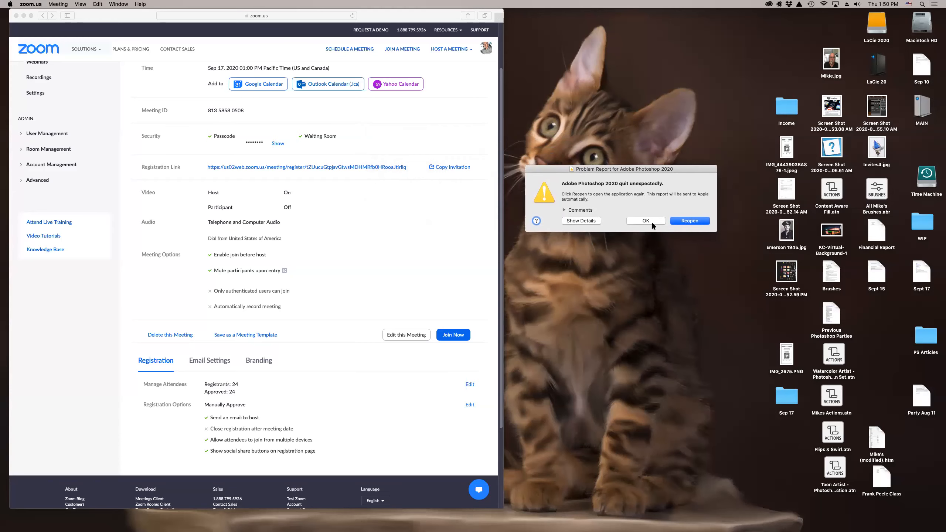
left_click(687, 221)
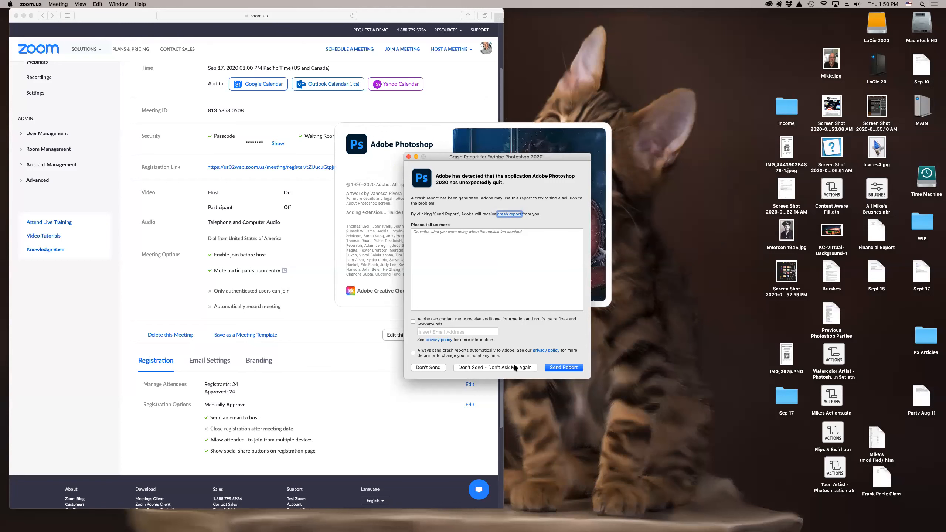
left_click(426, 368)
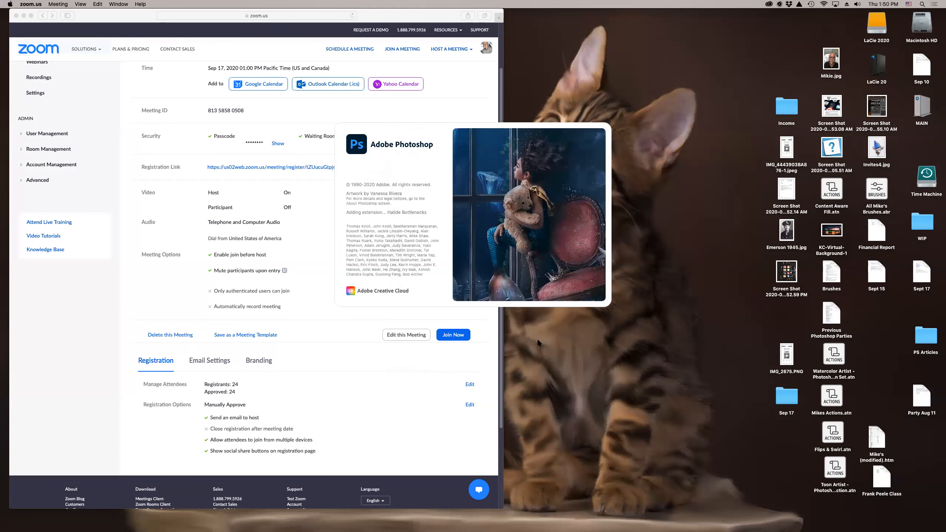
key("super+Tab")
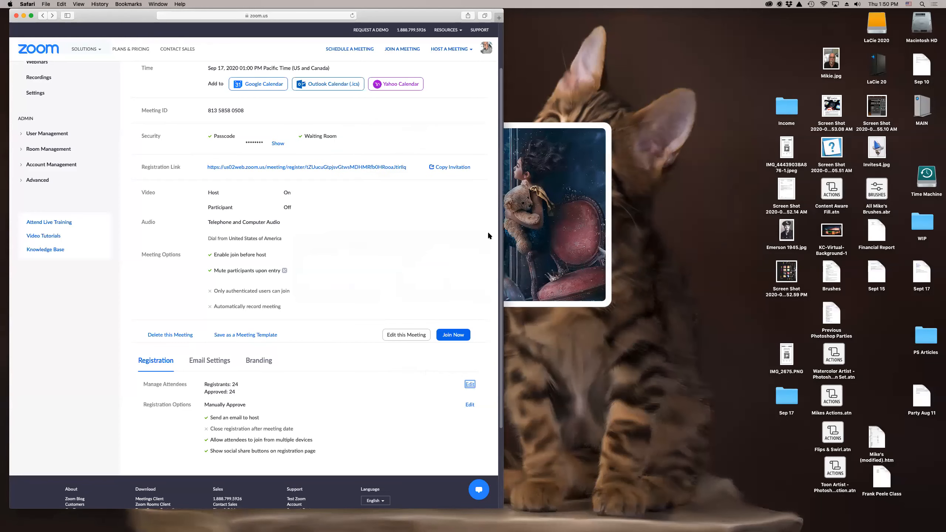
mouse_move(497, 523)
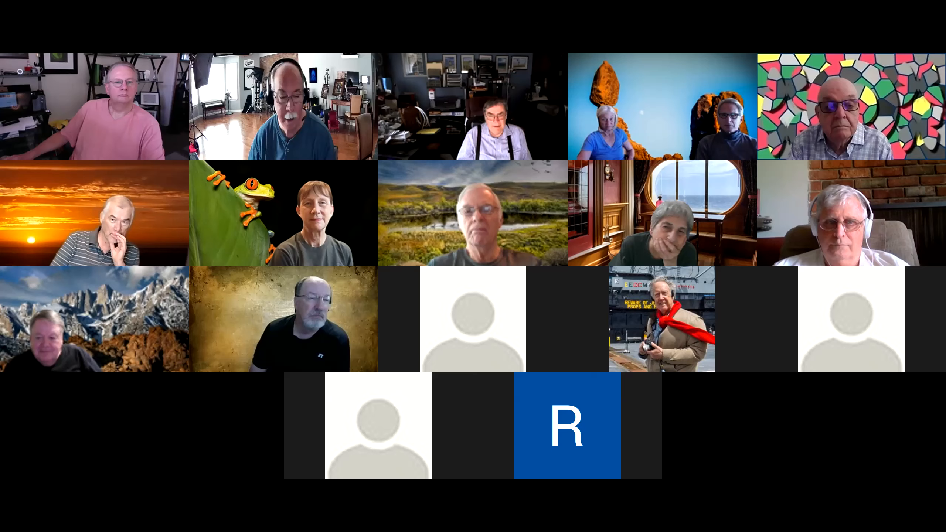